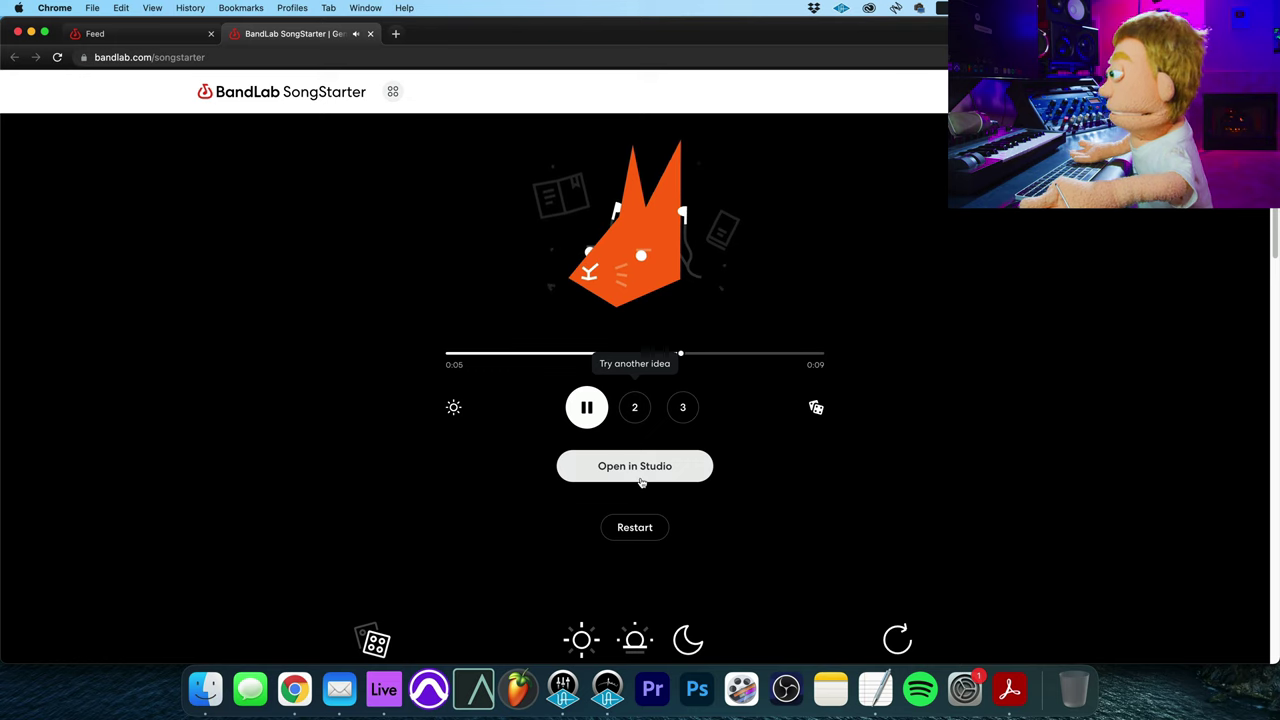
# Restart SongStarter's idea generation and switch the third idea from its night version to the day version.
pyautogui.click(640, 527)
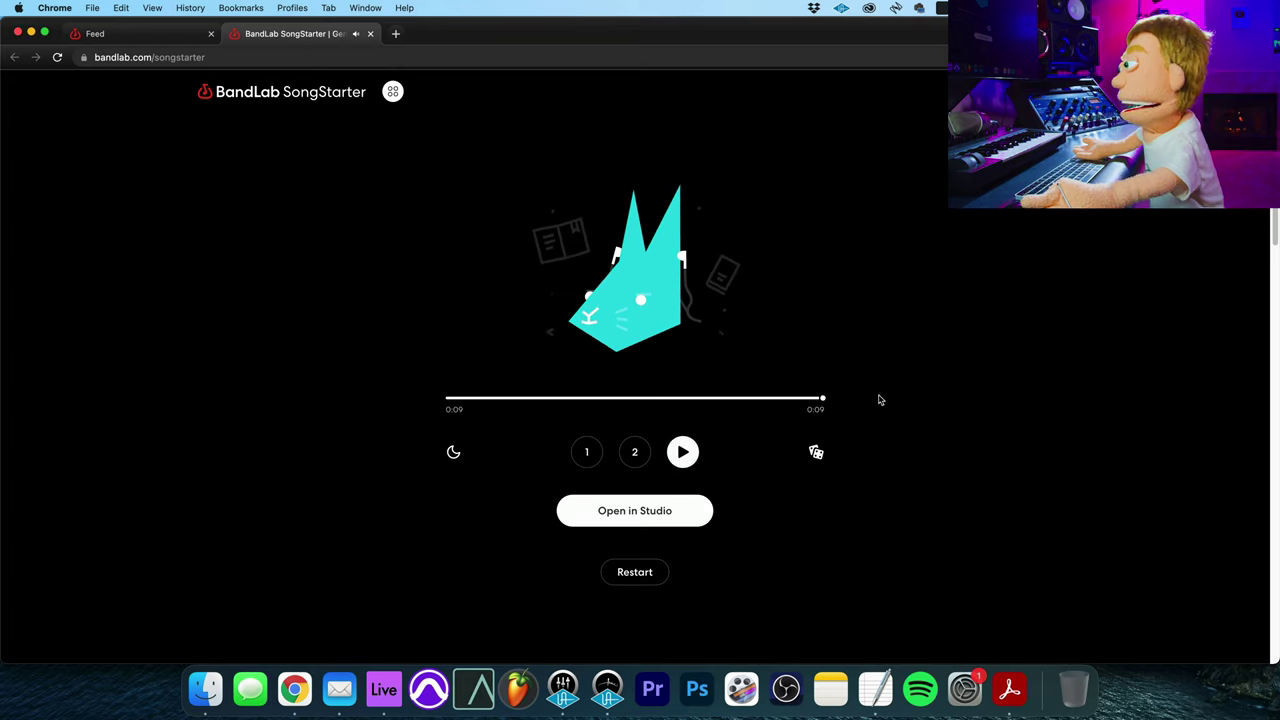
pyautogui.click(452, 453)
pyautogui.click(452, 455)
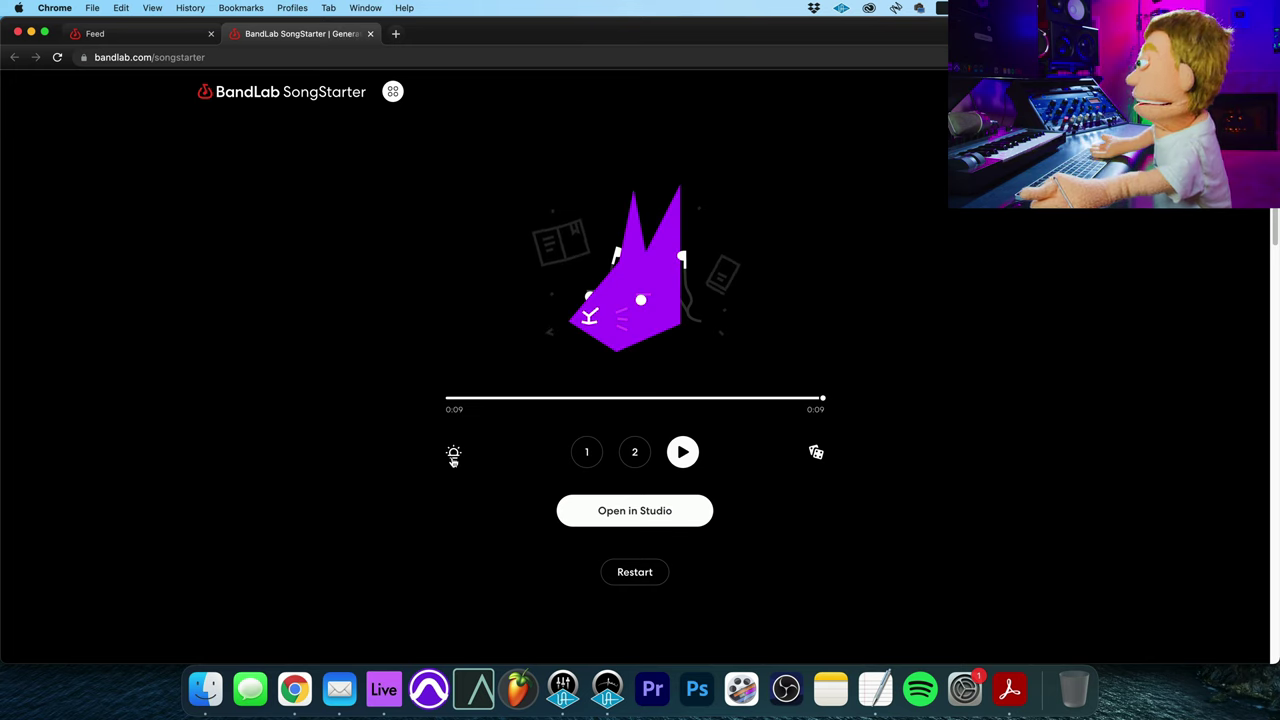
pyautogui.click(453, 455)
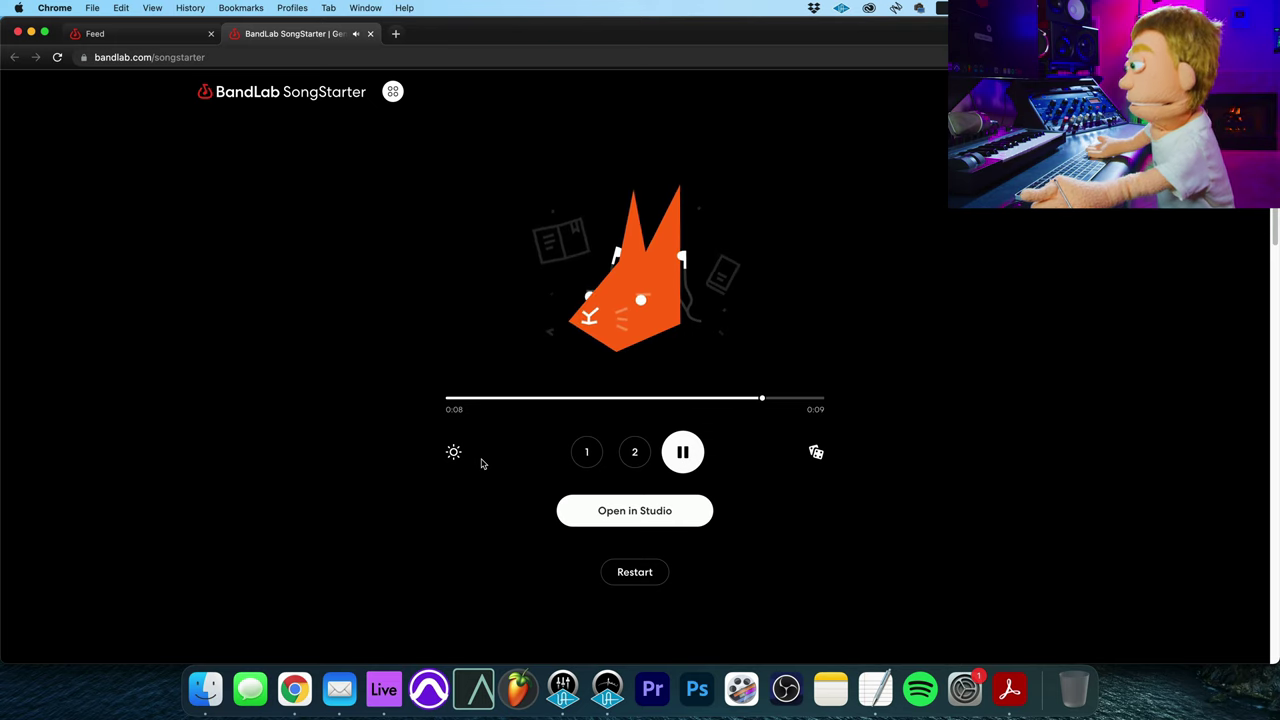
# Stop playback of the third idea and open it in Studio.
pyautogui.click(682, 452)
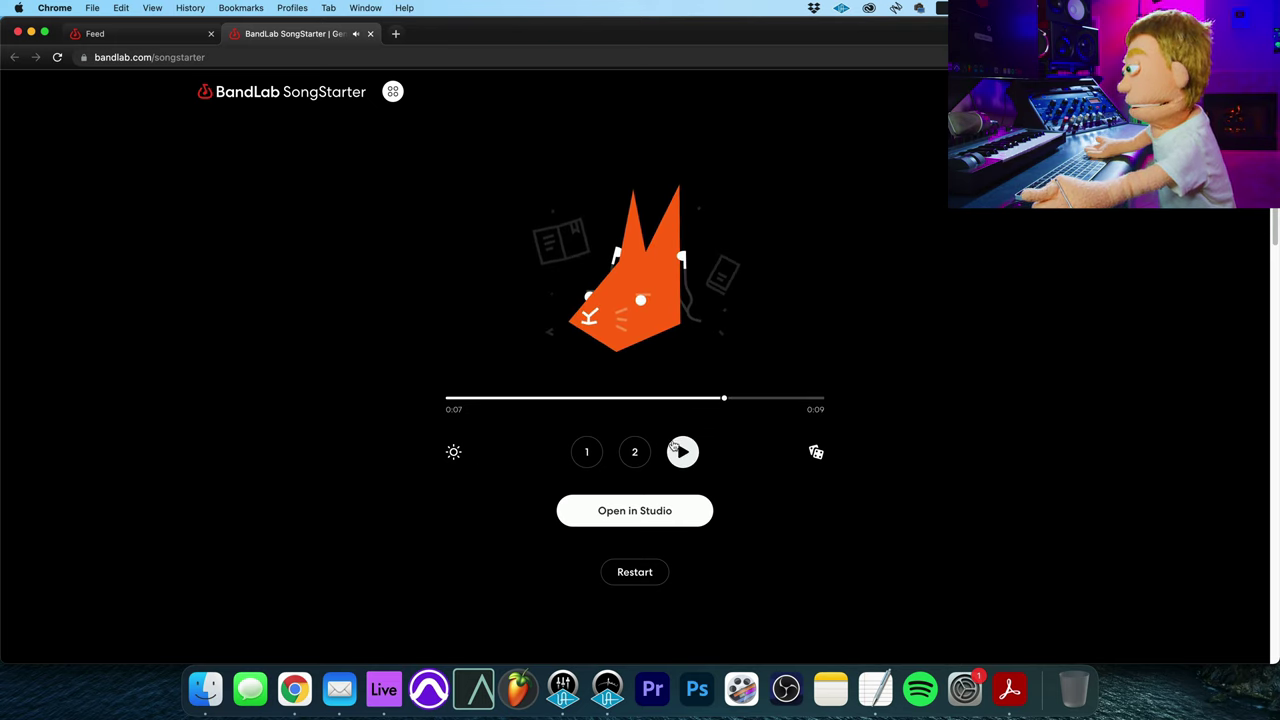
pyautogui.click(627, 516)
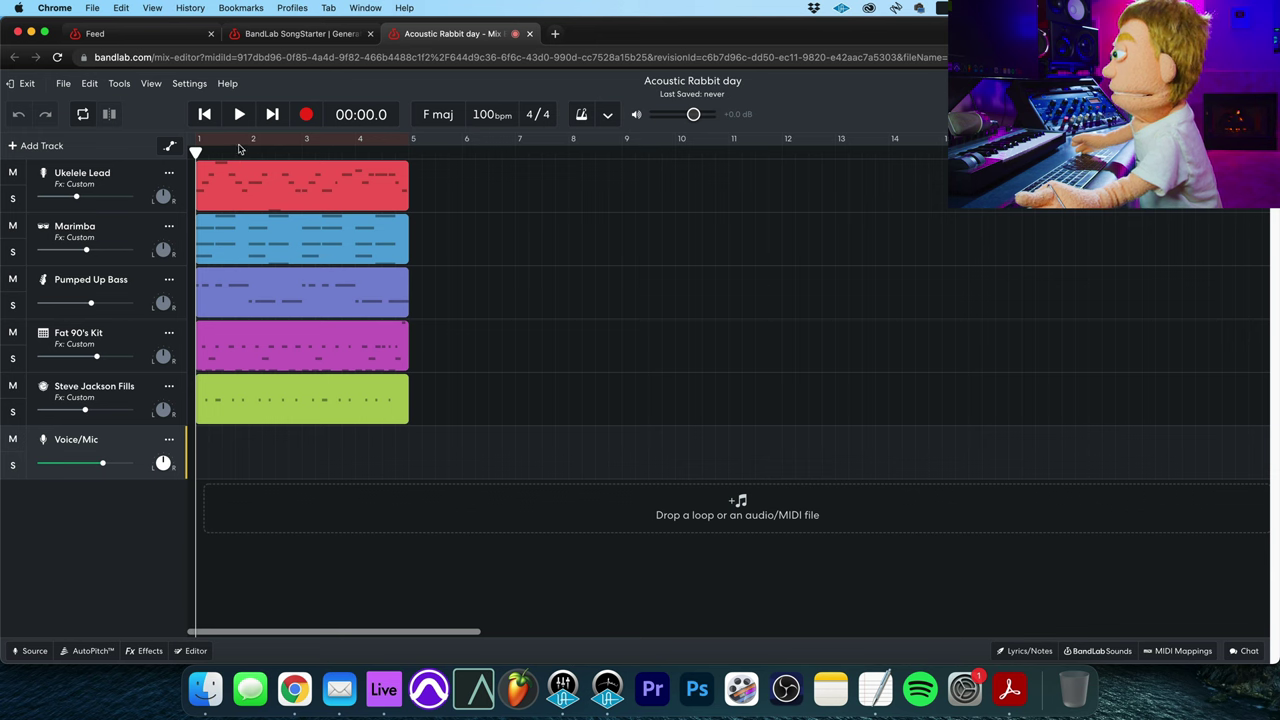
# Extend the looped regions on all five instrument tracks to bar 17 so that each plays four times.
pyautogui.click(255, 180)
pyautogui.moveTo(405, 203); pyautogui.dragTo(1043, 214)
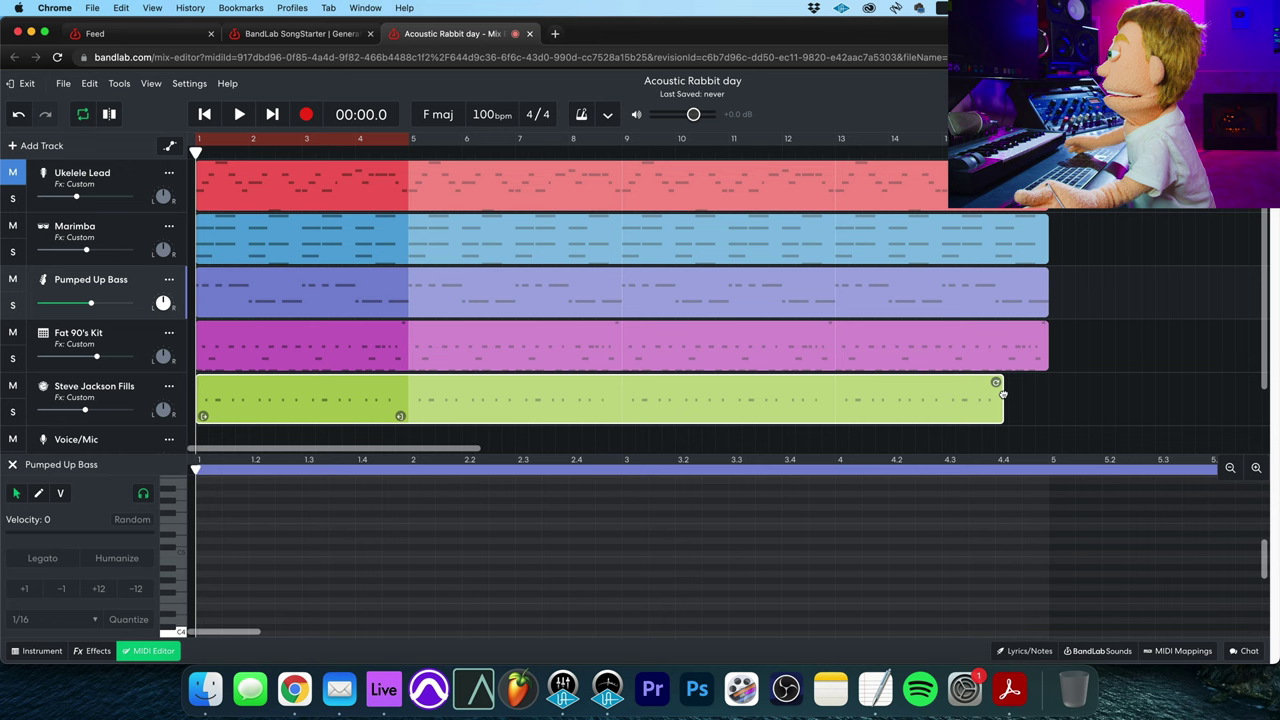
pyautogui.moveTo(999, 383); pyautogui.dragTo(1041, 383)
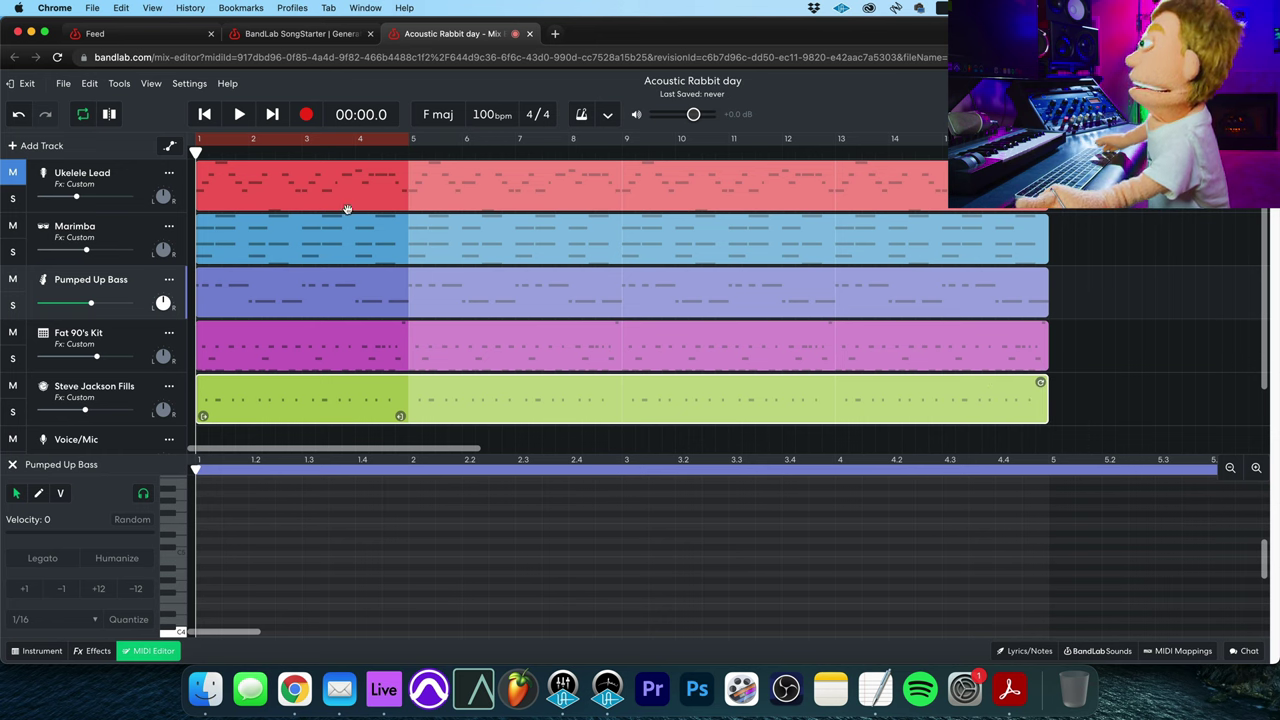
# Move the Fat 90's Kit and Marimba regions so that they start at bar 5.
pyautogui.moveTo(255, 334); pyautogui.dragTo(425, 356)
pyautogui.click(306, 235)
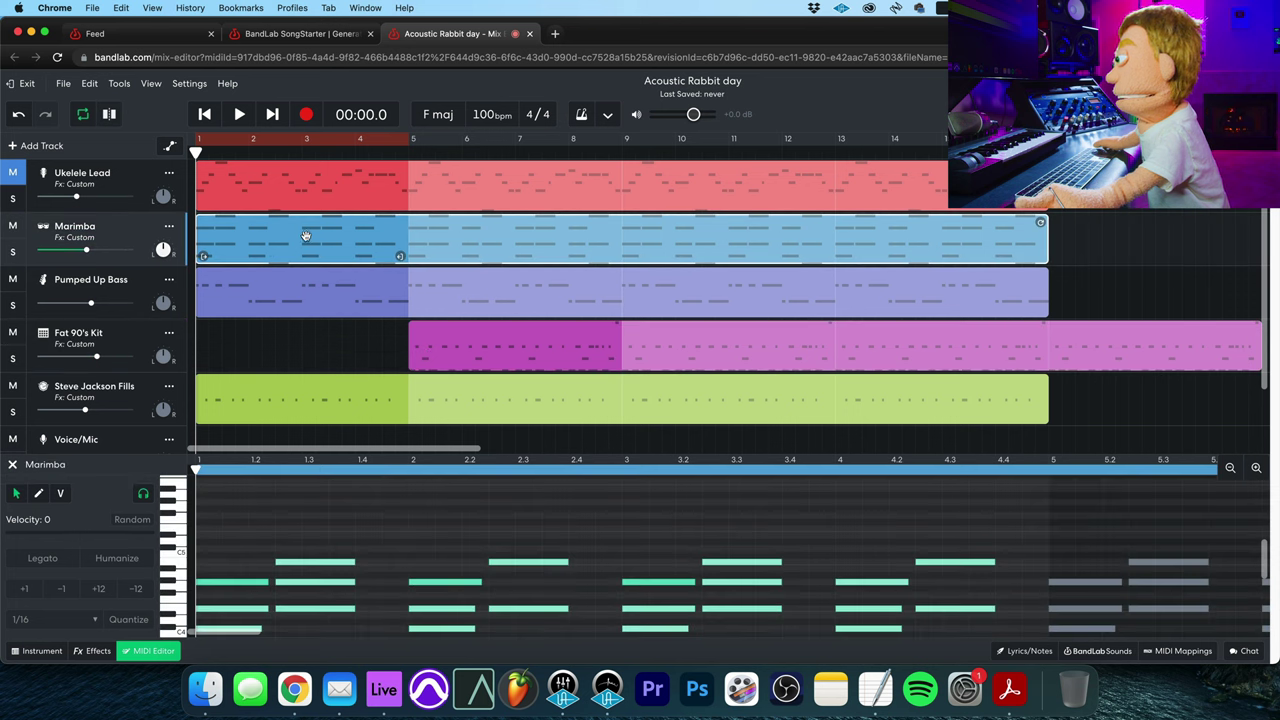
pyautogui.moveTo(244, 258); pyautogui.dragTo(457, 232)
# Shorten the Ukelele Lead region to its first four bars and move the Steve Jackson Fills region to bar 5.
pyautogui.moveTo(945, 178); pyautogui.dragTo(404, 178)
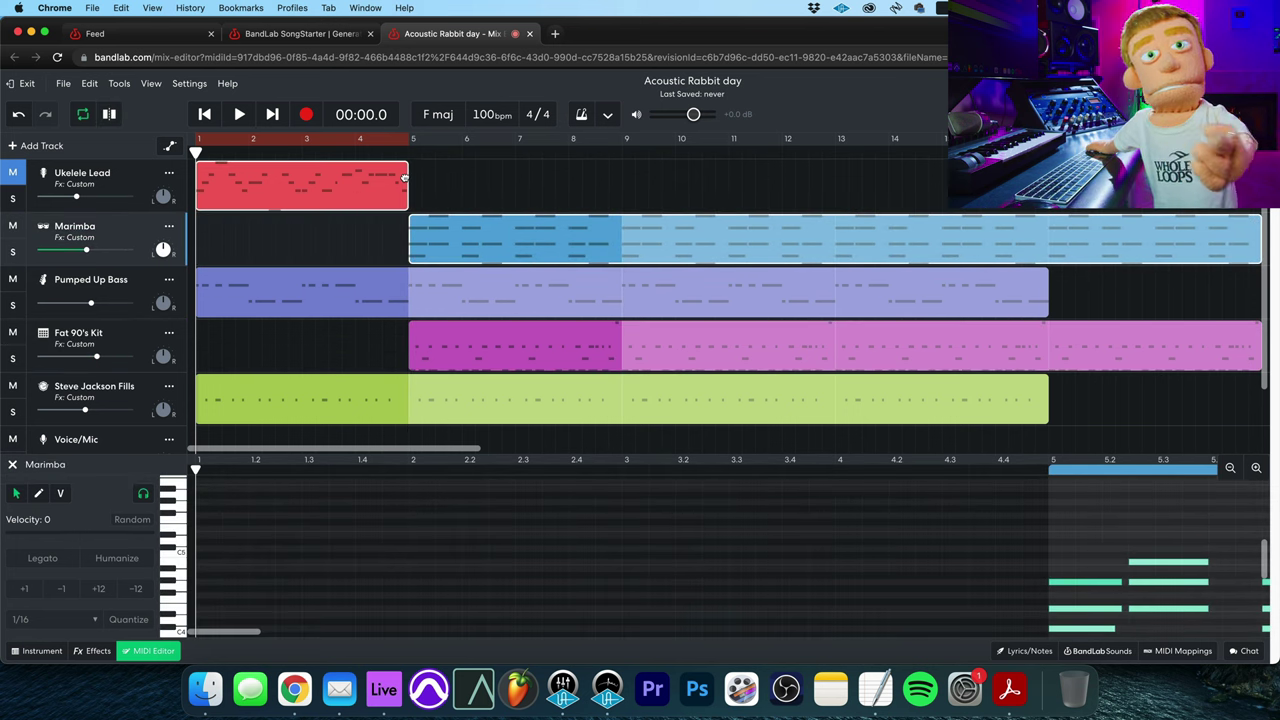
pyautogui.click(300, 400)
pyautogui.moveTo(300, 400); pyautogui.dragTo(512, 400)
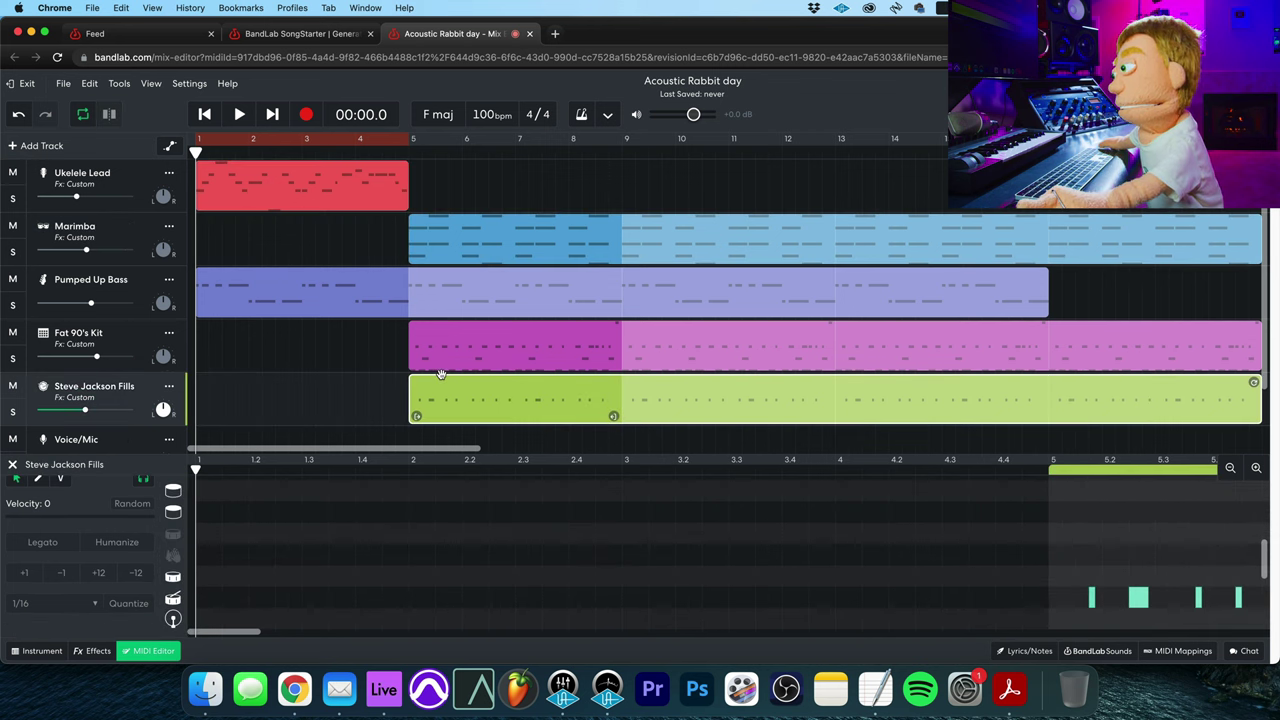
# Play back the arrangement to check the intro and the entry at bar 5, and return the playhead to bar 1.
pyautogui.click(358, 166)
pyautogui.press('space')
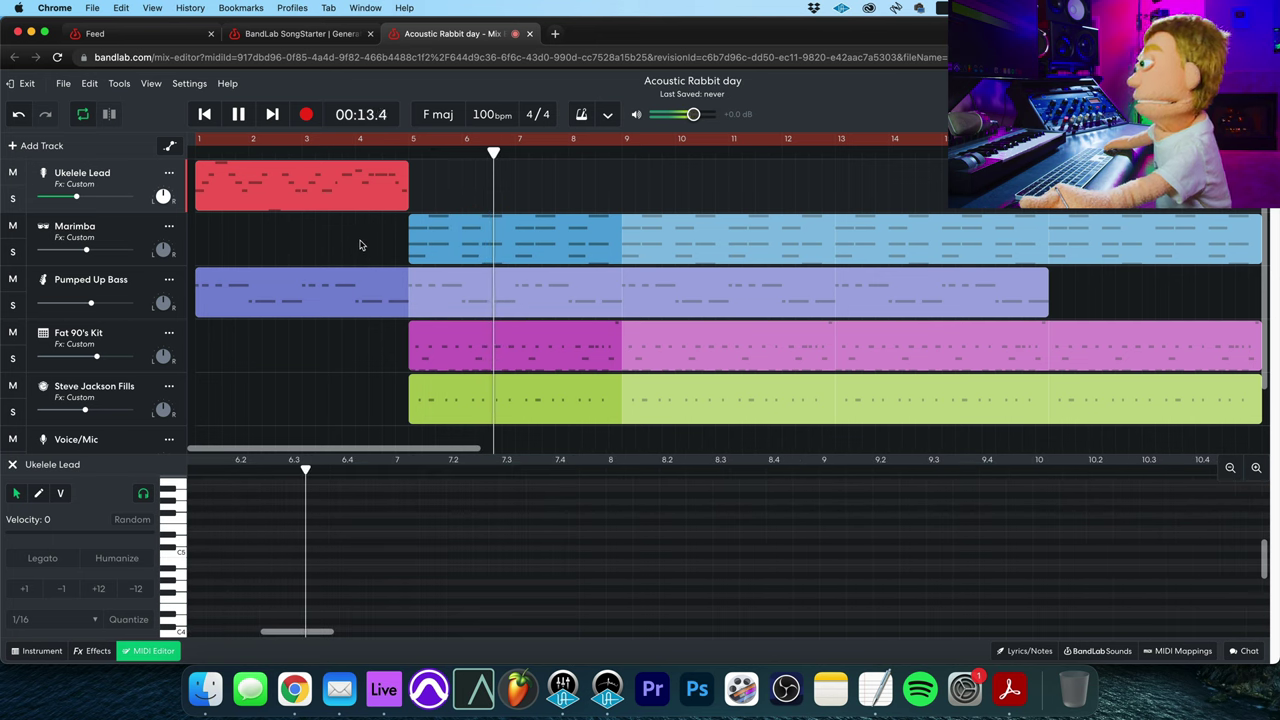
pyautogui.press('space')
pyautogui.click(220, 186)
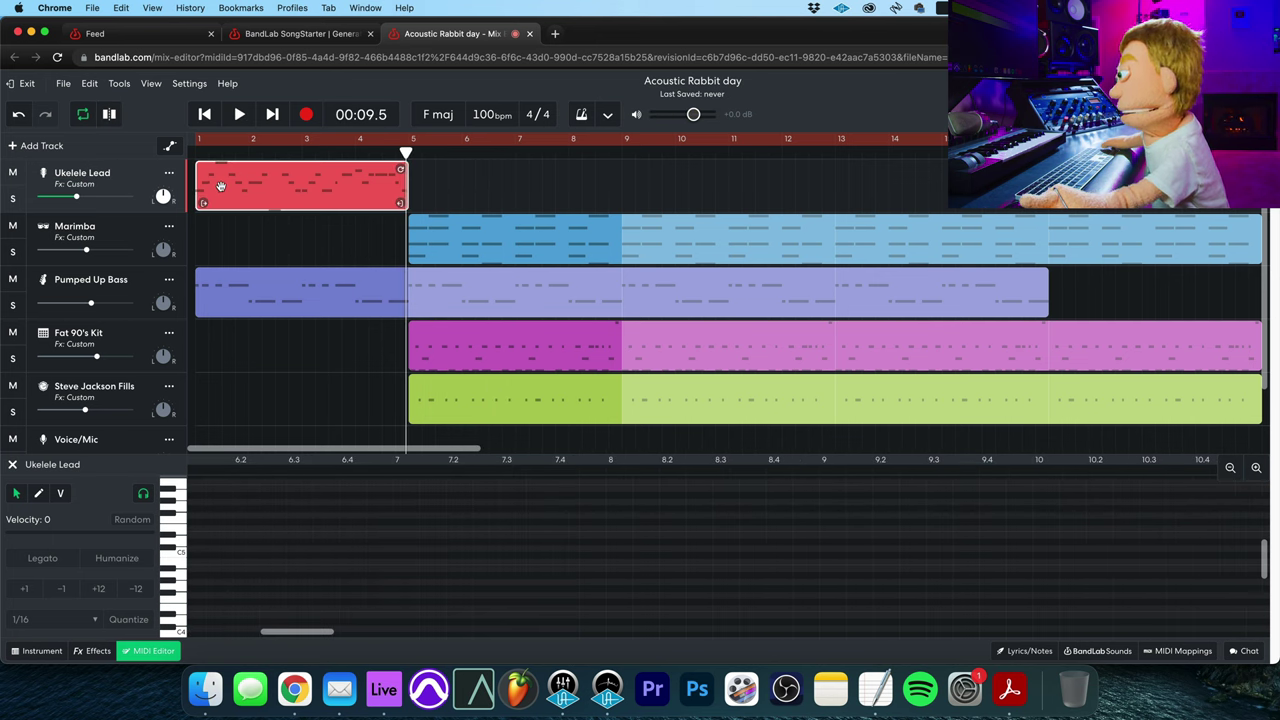
pyautogui.moveTo(407, 152); pyautogui.dragTo(196, 152)
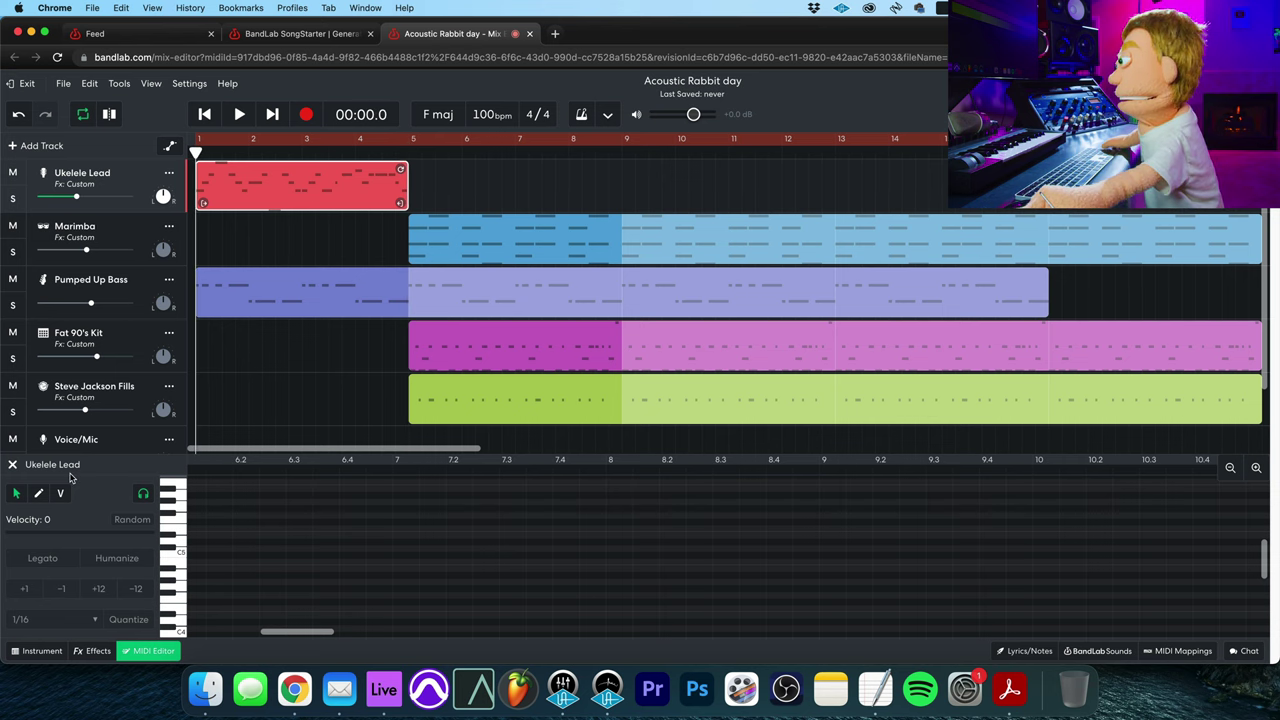
# Try the Bells percussion instrument on the Ukelele Lead track and play it from the beginning.
pyautogui.click(42, 650)
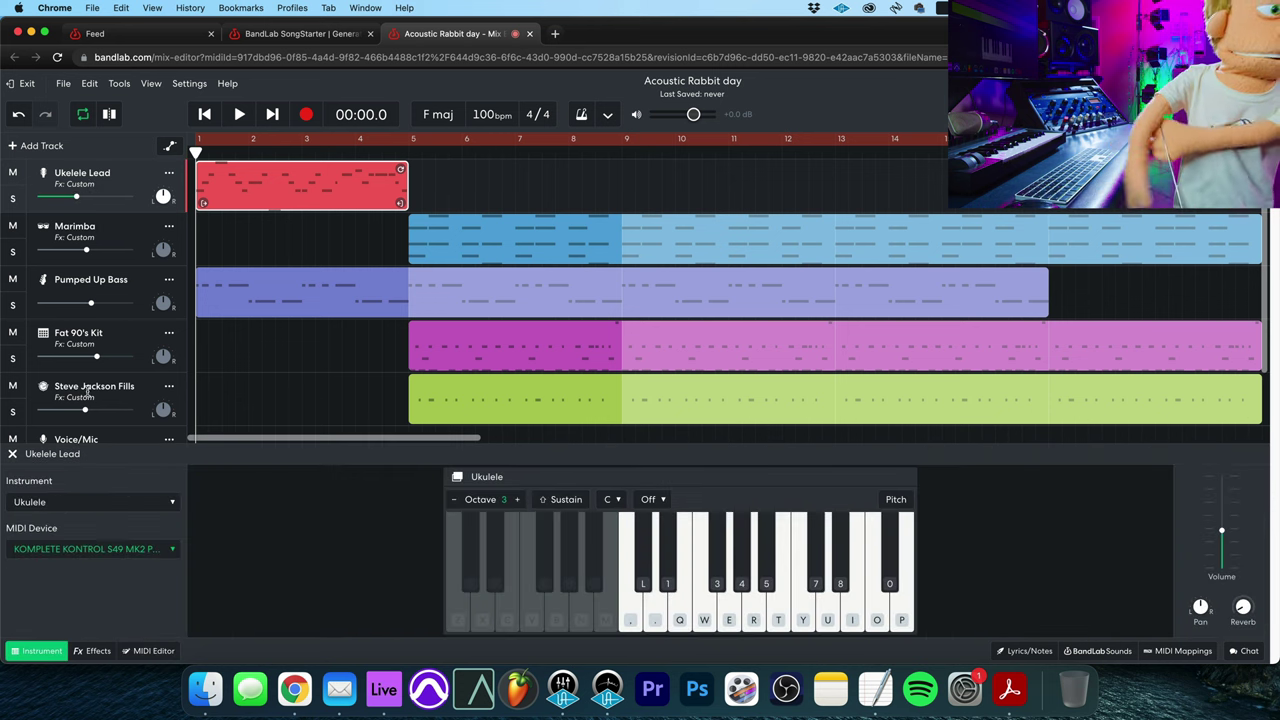
pyautogui.click(60, 506)
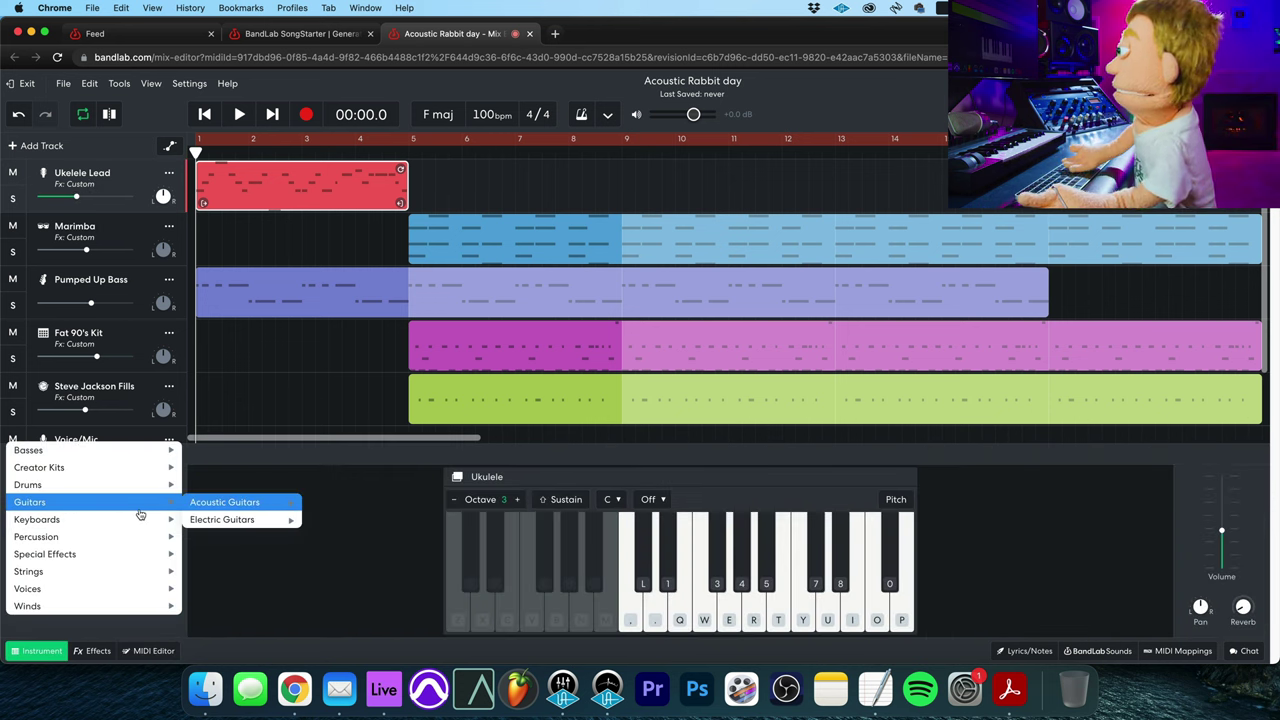
pyautogui.moveTo(142, 527)
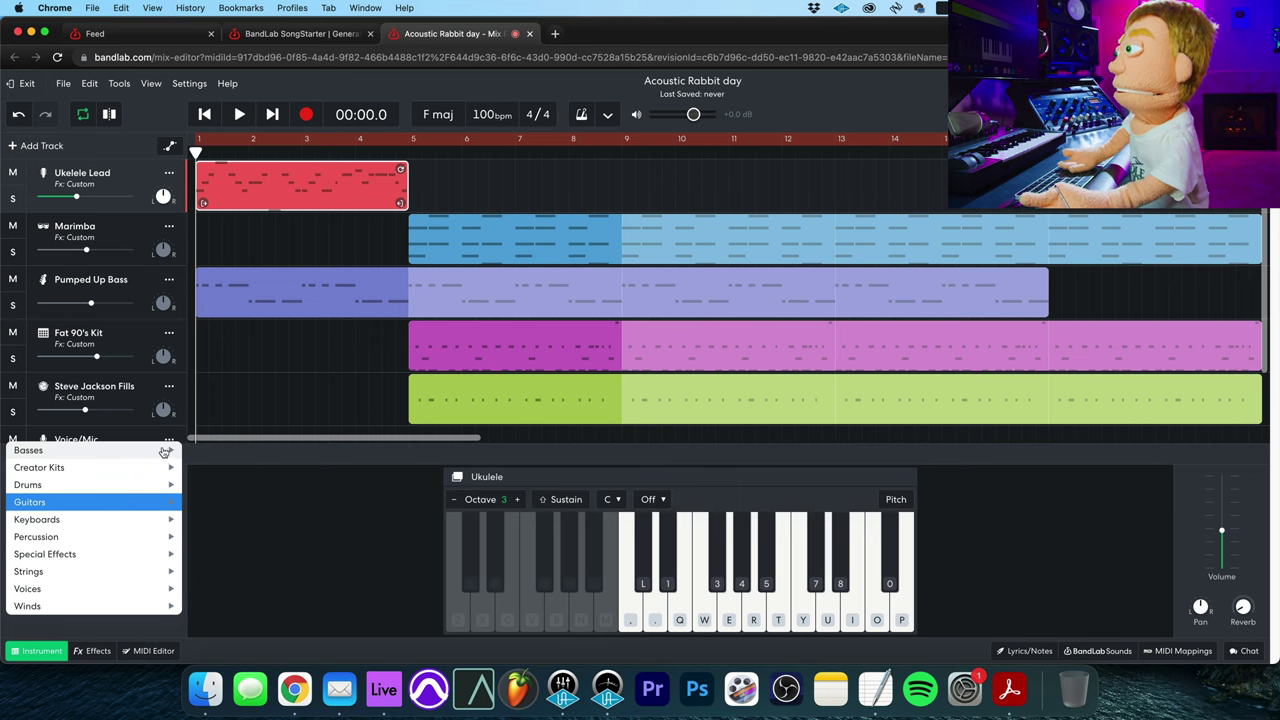
pyautogui.moveTo(141, 491)
pyautogui.click(215, 566)
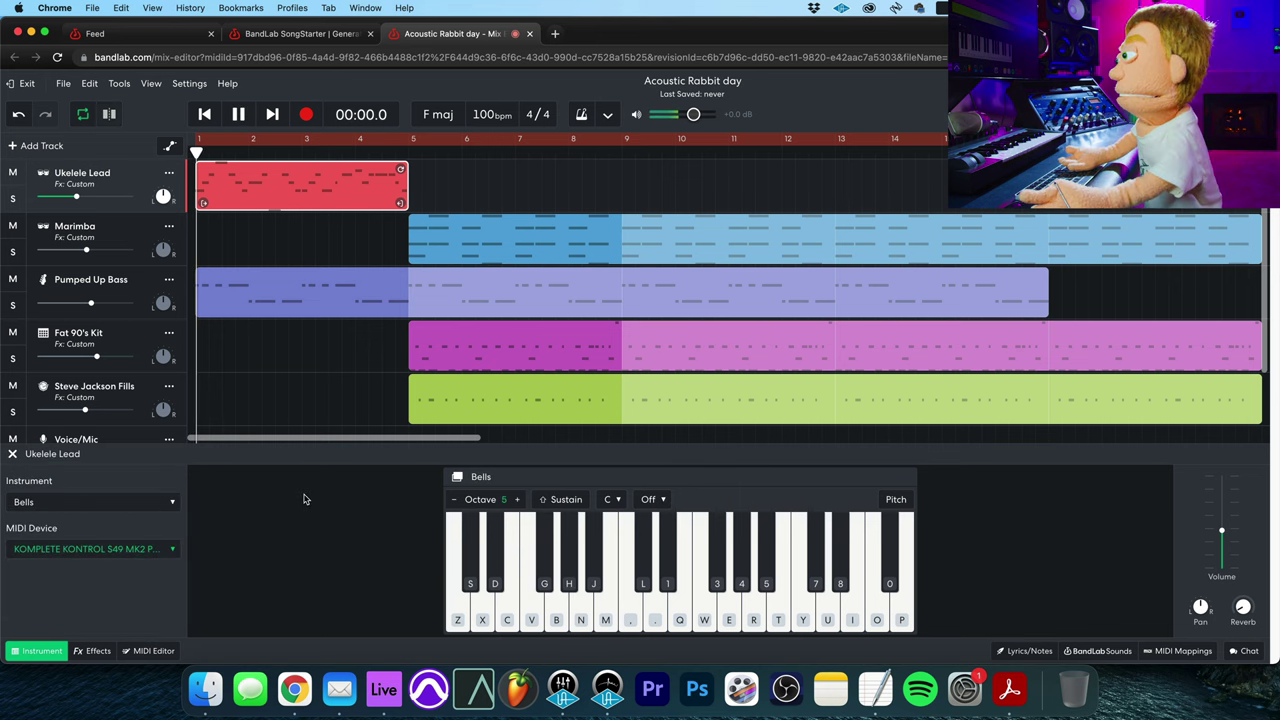
pyautogui.press('space')
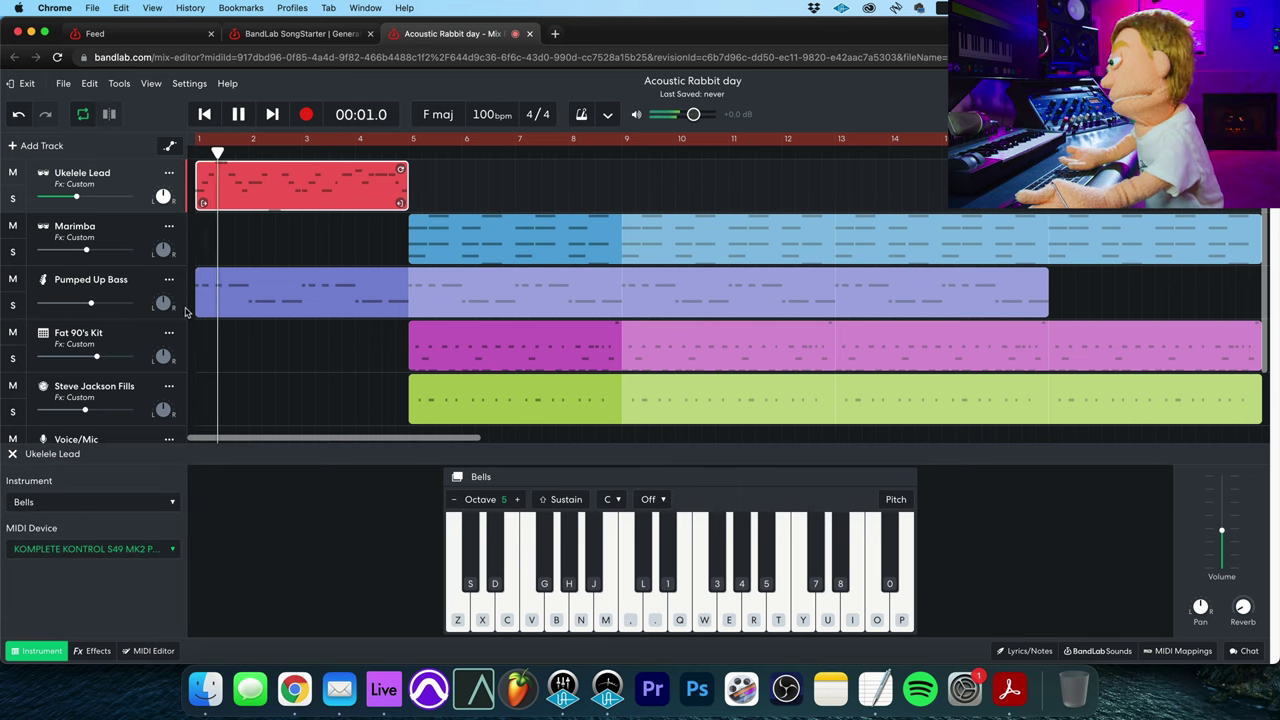
# Audition Blip Perc on the Ukelele Lead track during playback and settle on Marimba as its instrument.
pyautogui.click(115, 502)
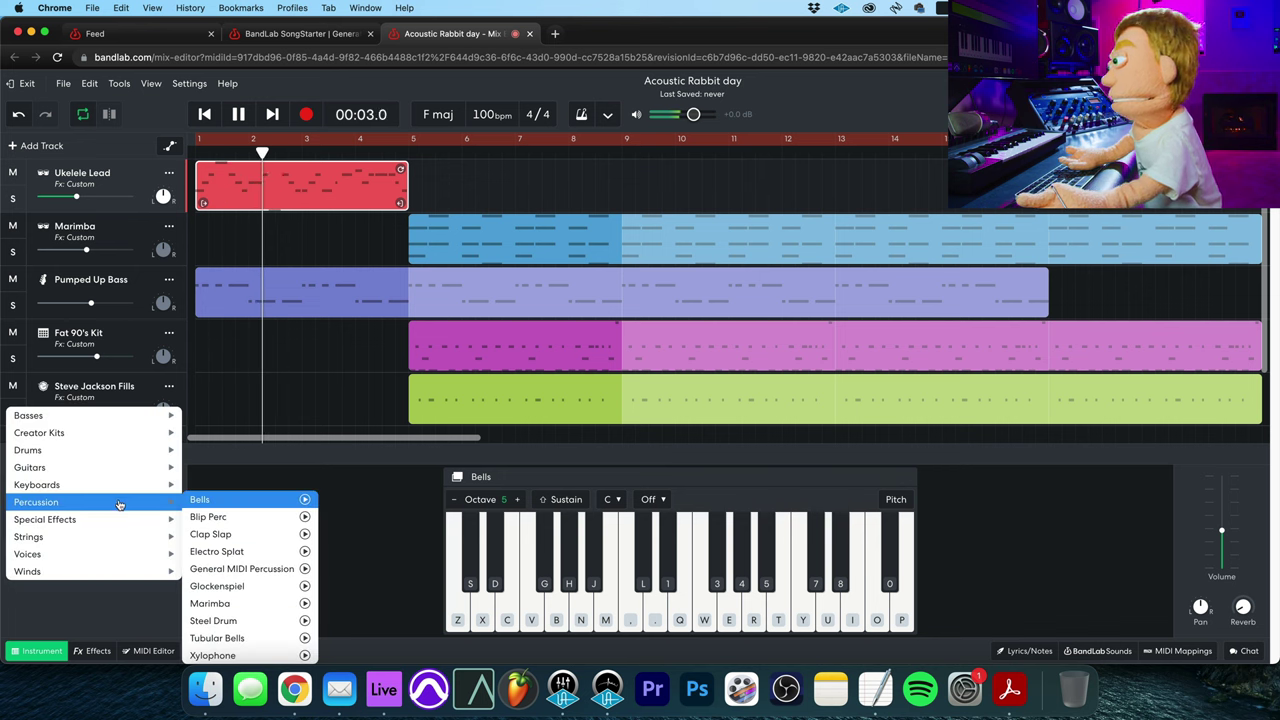
pyautogui.click(226, 518)
pyautogui.click(126, 509)
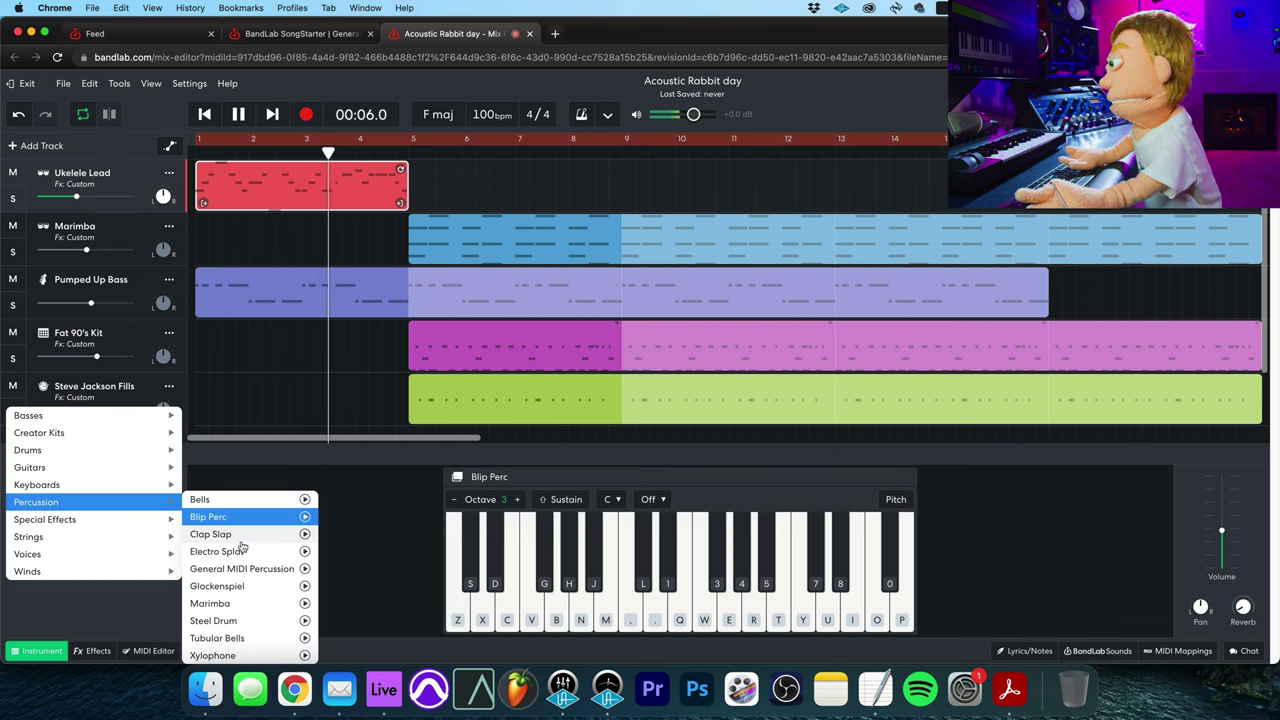
pyautogui.click(214, 603)
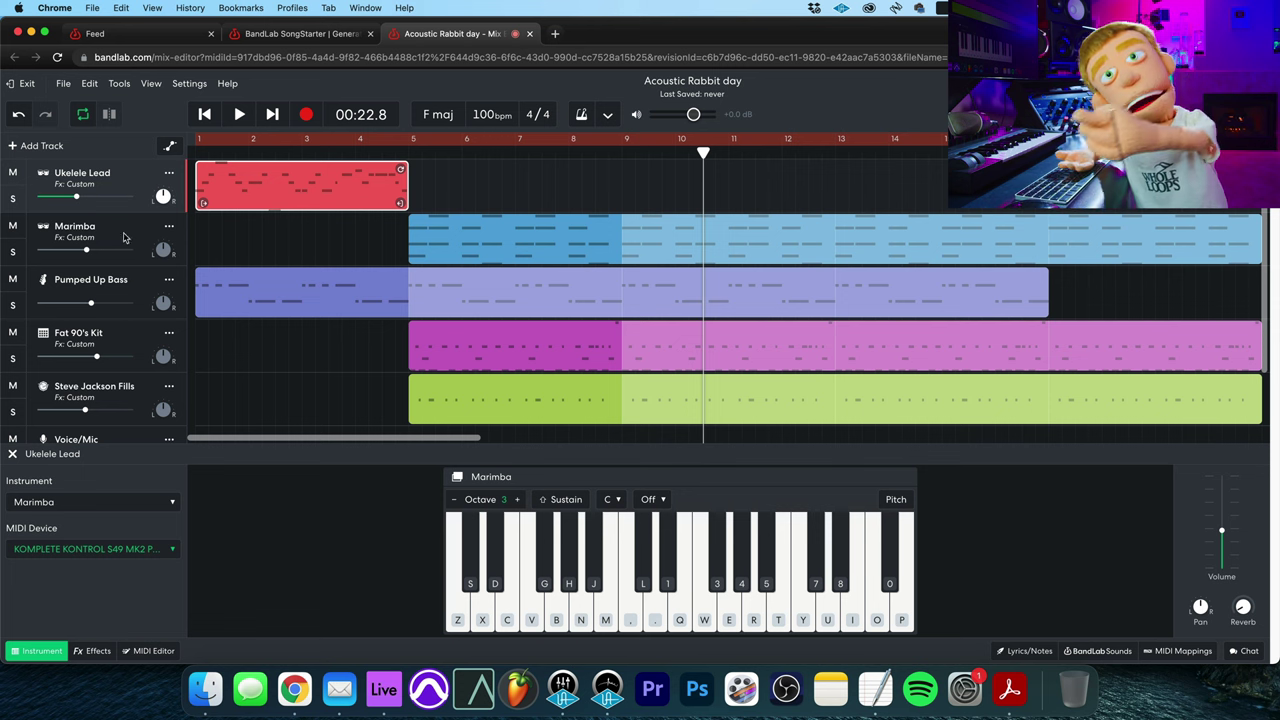
# Duplicate the Marimba track and rename the copy PIANO.
pyautogui.click(110, 226)
pyautogui.rightClick(121, 224)
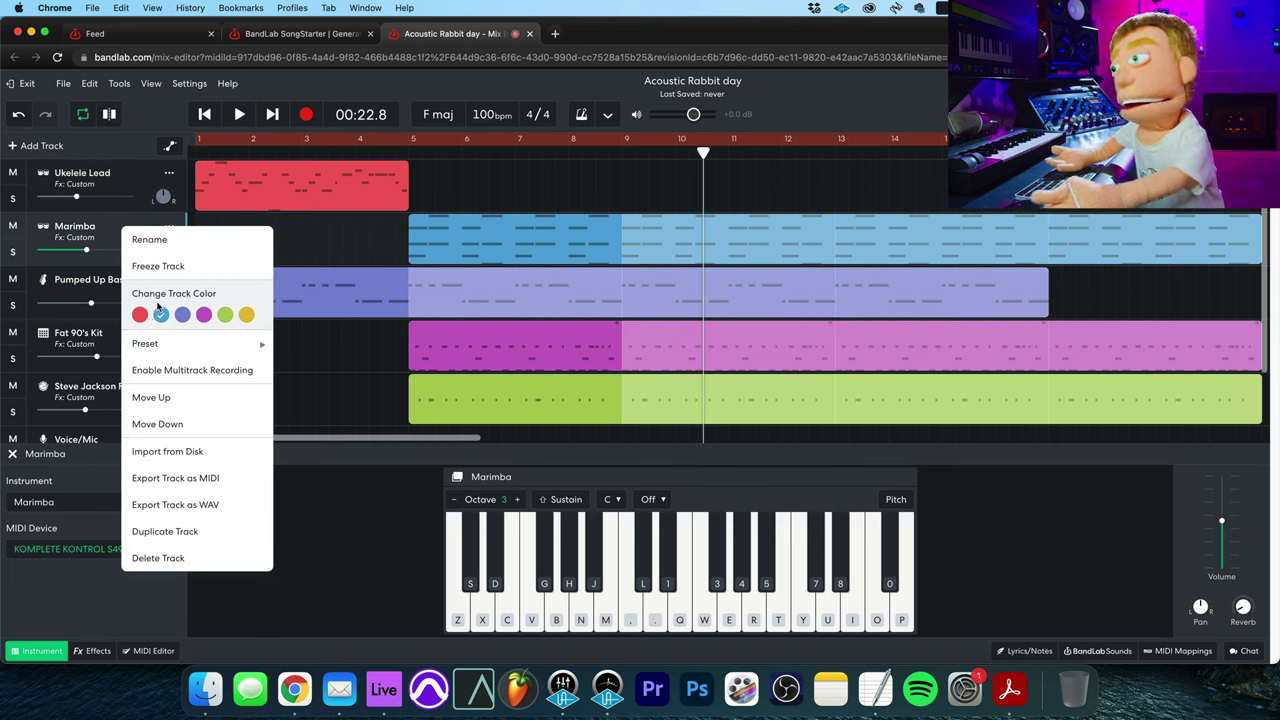
pyautogui.click(180, 531)
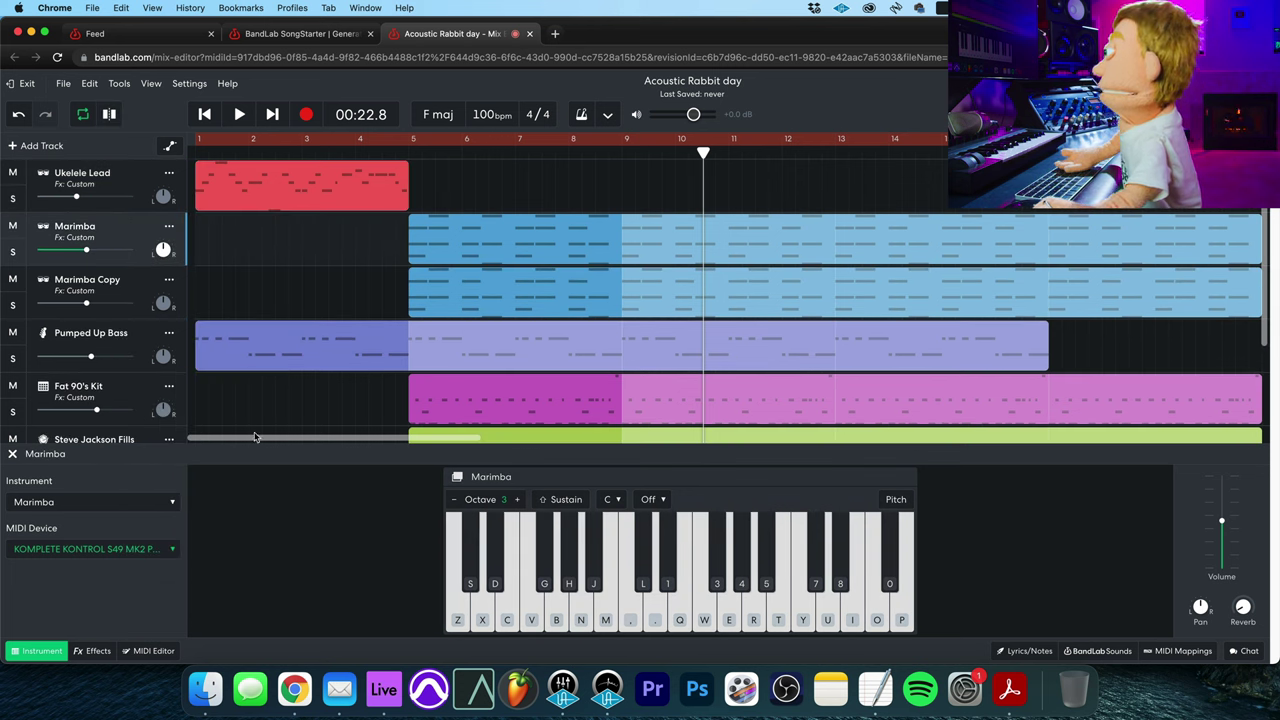
pyautogui.doubleClick(110, 280)
pyautogui.press('super+a')
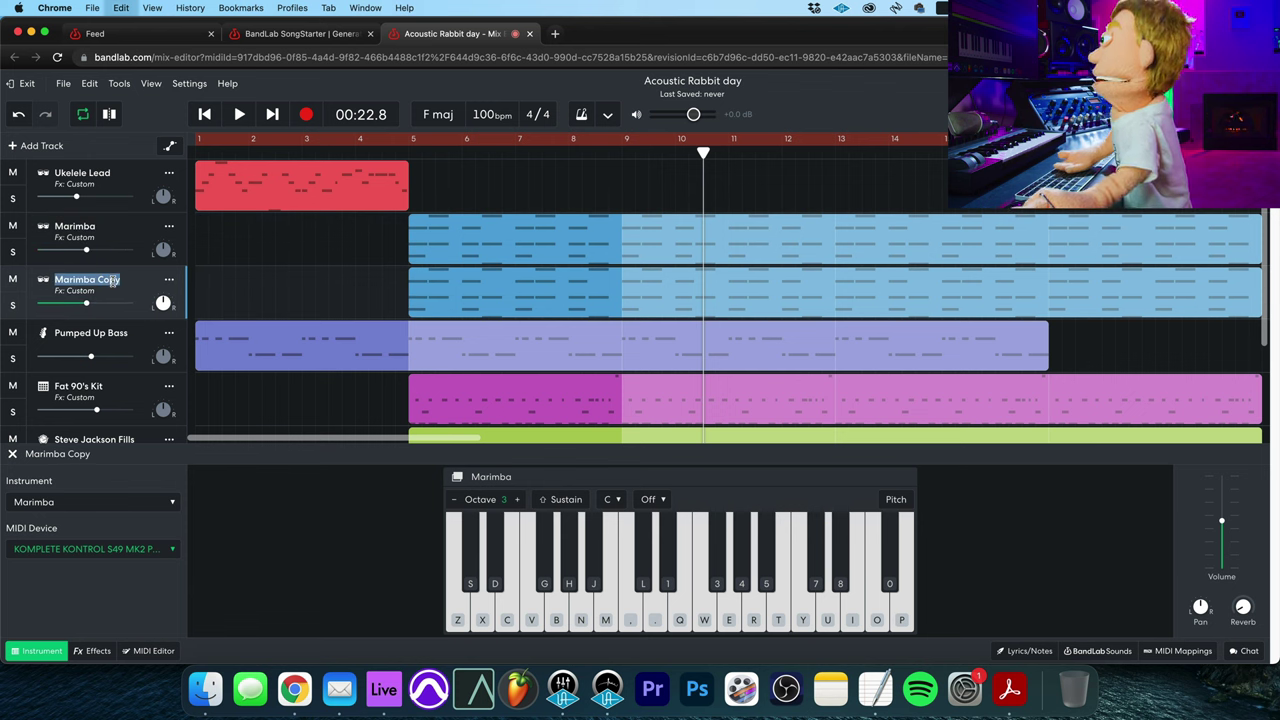
pyautogui.write('pia')
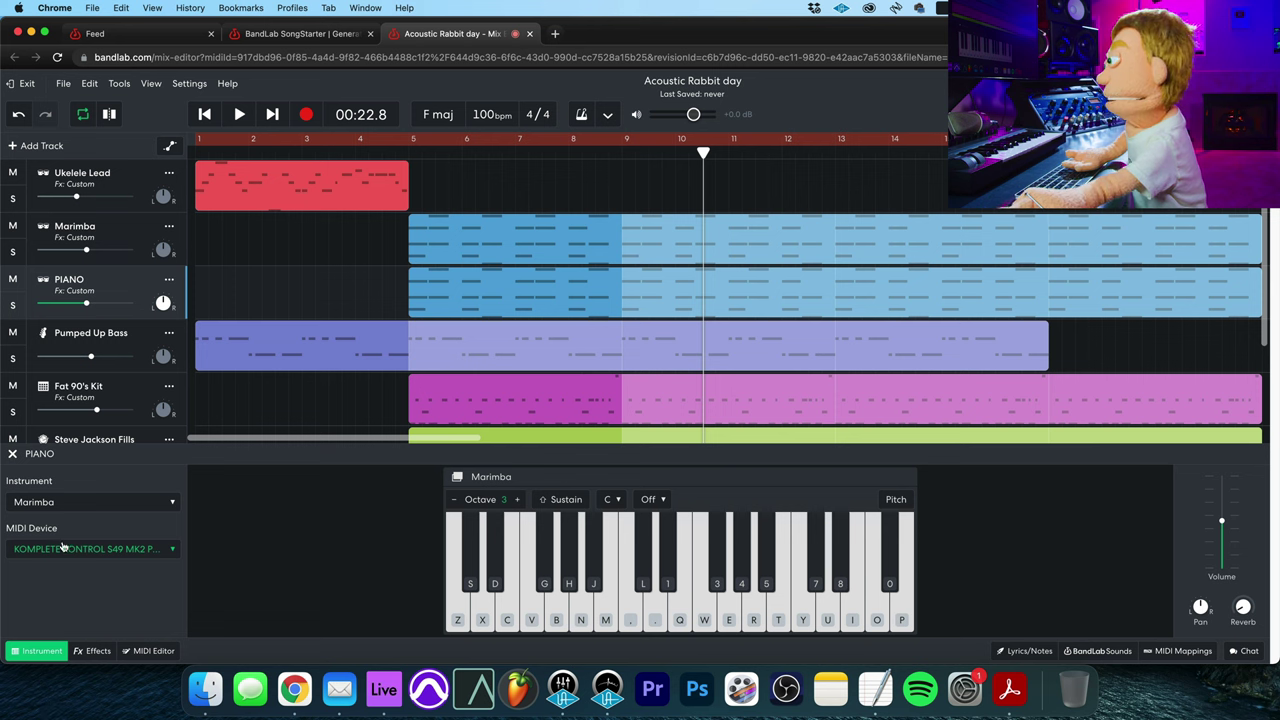
# Set the PIANO track's instrument to Honky Tonk Piano and play it back.
pyautogui.click(80, 502)
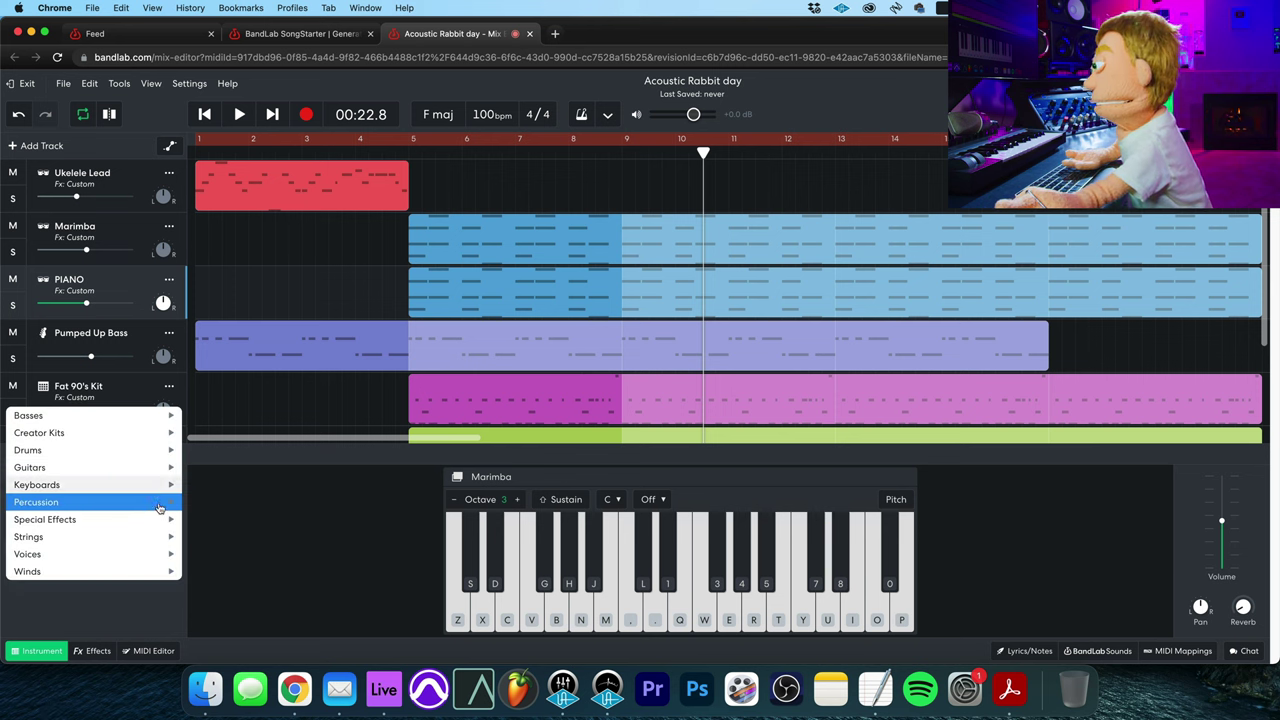
pyautogui.moveTo(100, 485)
pyautogui.moveTo(244, 488)
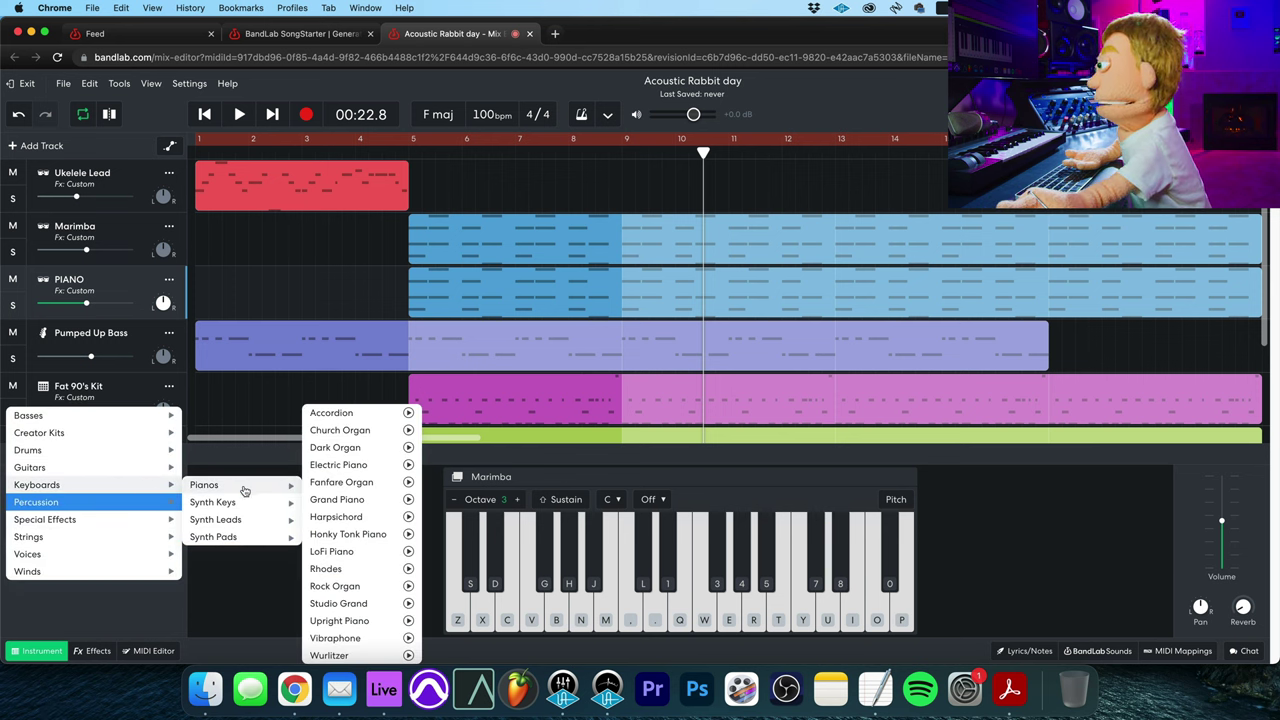
pyautogui.click(348, 534)
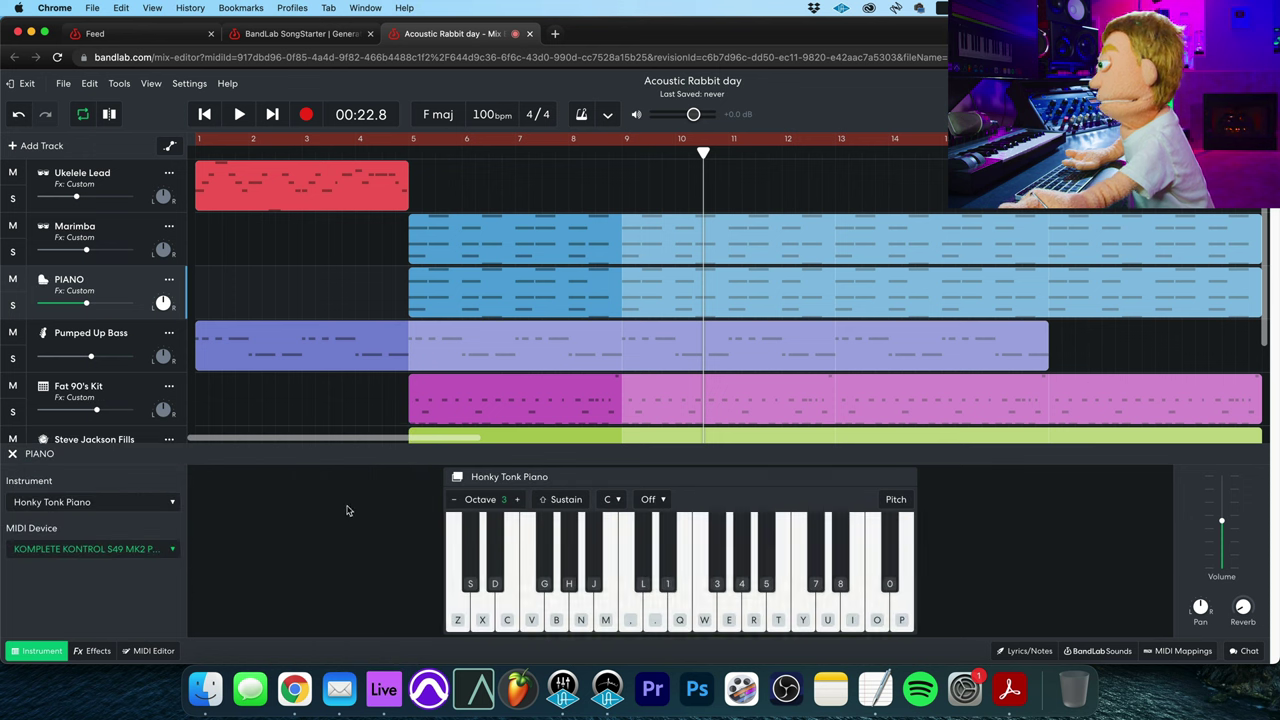
pyautogui.press('space')
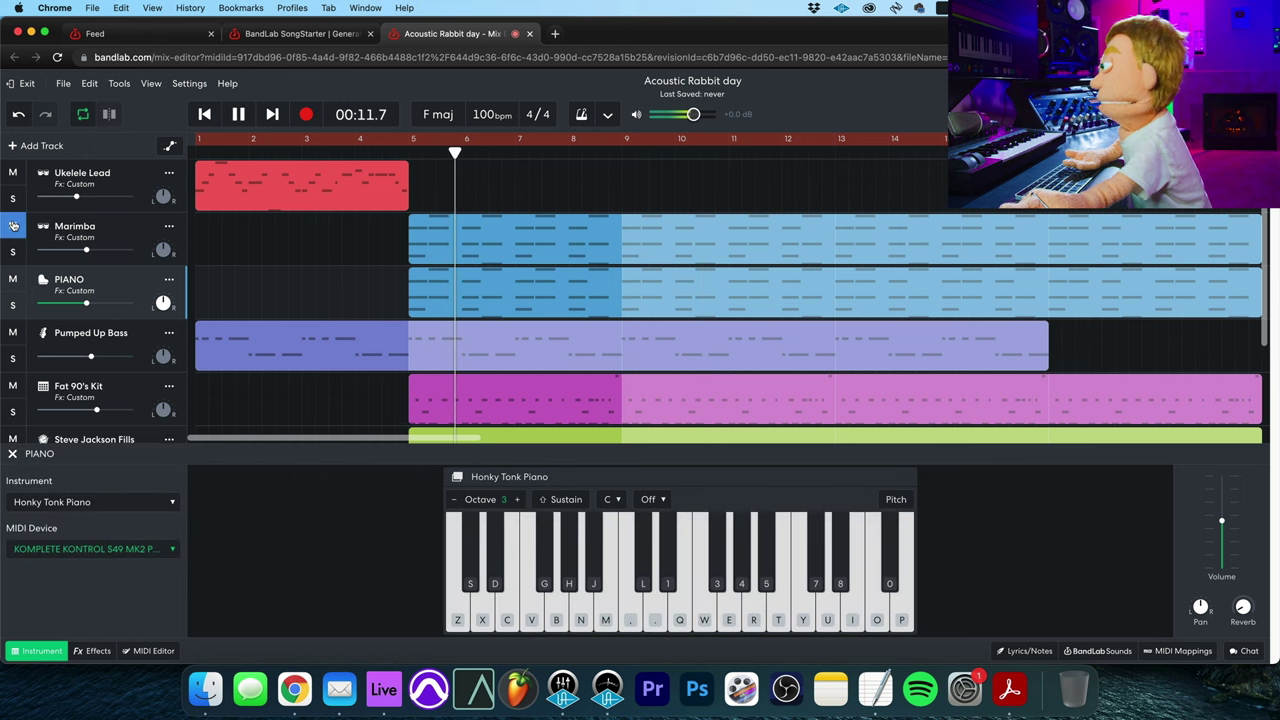
# Move the PIANO region to bar 1 and shorten it to four bars, and move the Pumped Up Bass region to bar 5.
pyautogui.click(451, 301)
pyautogui.press('space')
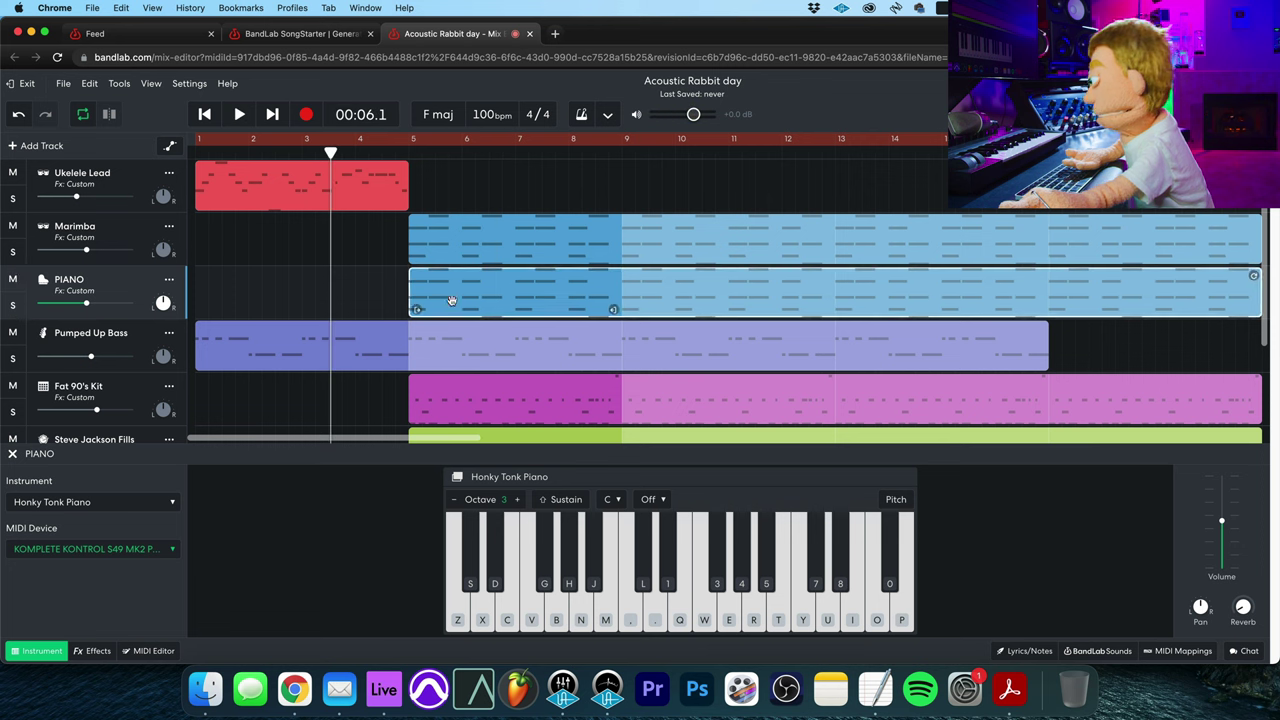
pyautogui.moveTo(451, 301); pyautogui.dragTo(238, 301)
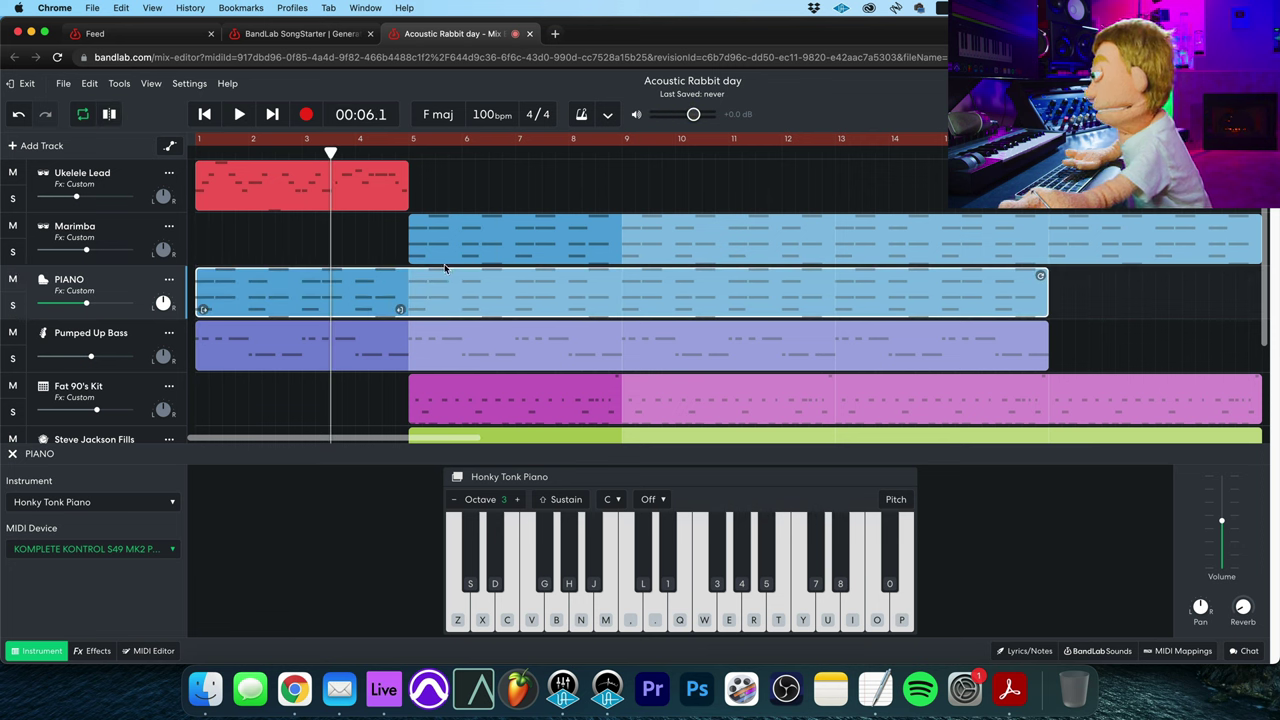
pyautogui.moveTo(445, 268); pyautogui.dragTo(401, 275)
pyautogui.moveTo(330, 354); pyautogui.dragTo(492, 356)
# Play the four-bar intro to check the Ukelele Lead melody against the piano.
pyautogui.scroll(-1, 470, 345)
pyautogui.press('space')
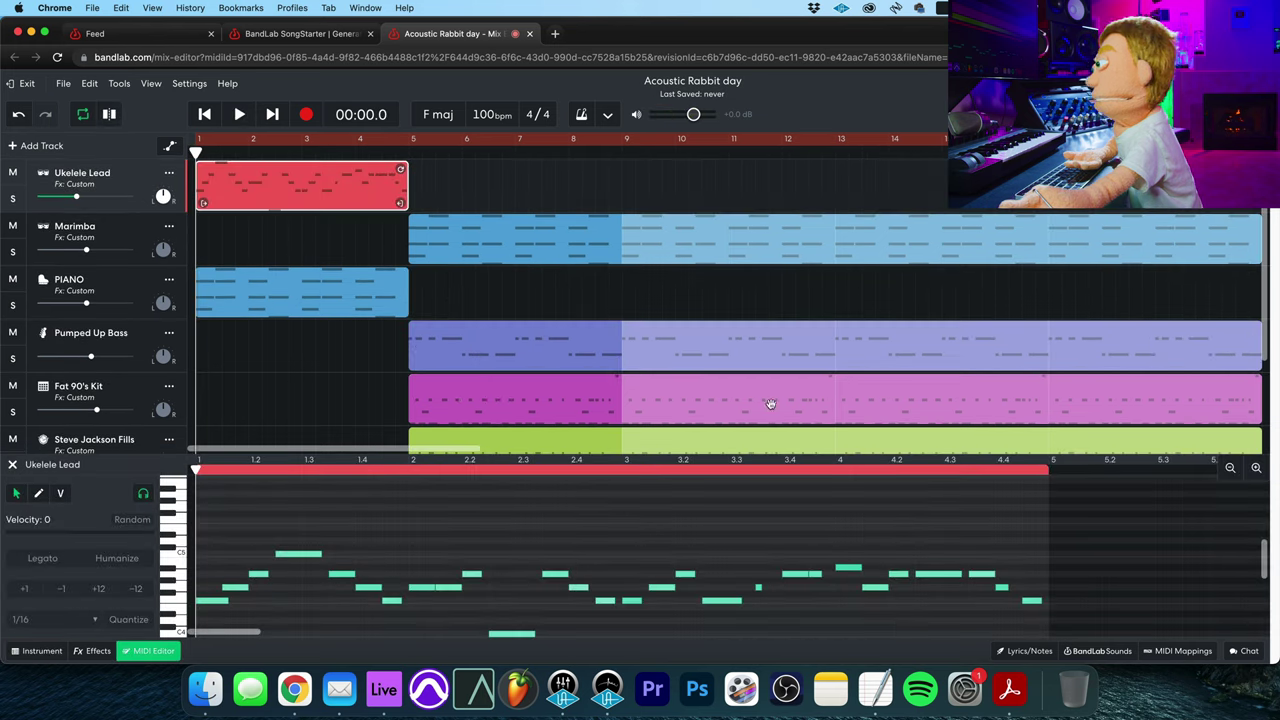
pyautogui.click(770, 459)
pyautogui.press('space')
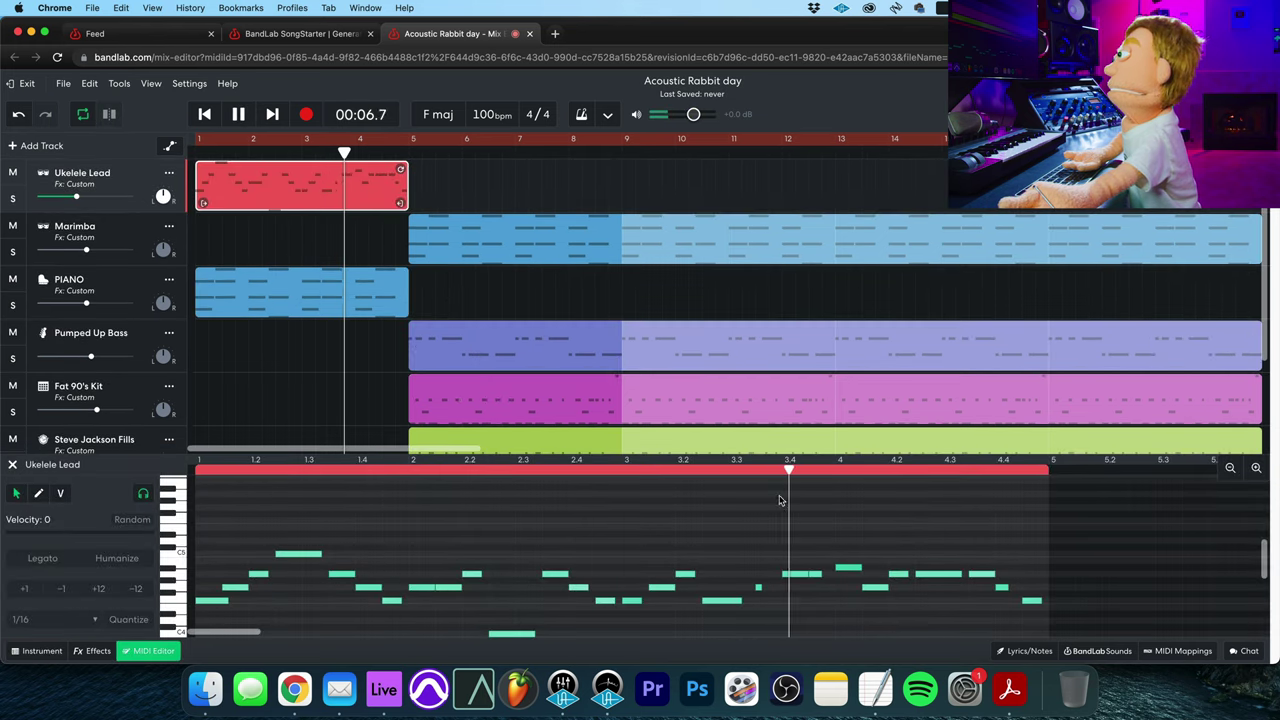
pyautogui.press('space')
# Lower the pitch of the long note just before beat 4.3 in the Ukelele Lead melody and play the result.
pyautogui.click(936, 576)
pyautogui.moveTo(936, 581); pyautogui.dragTo(937, 591)
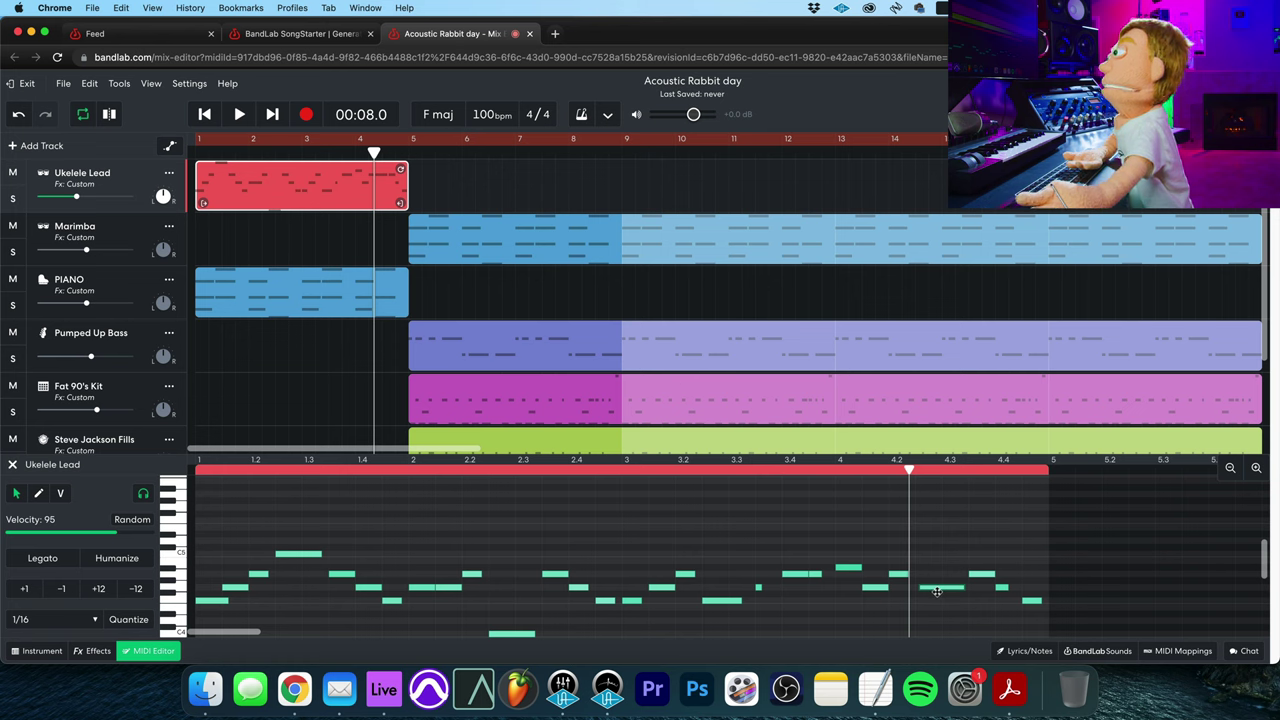
pyautogui.press('space')
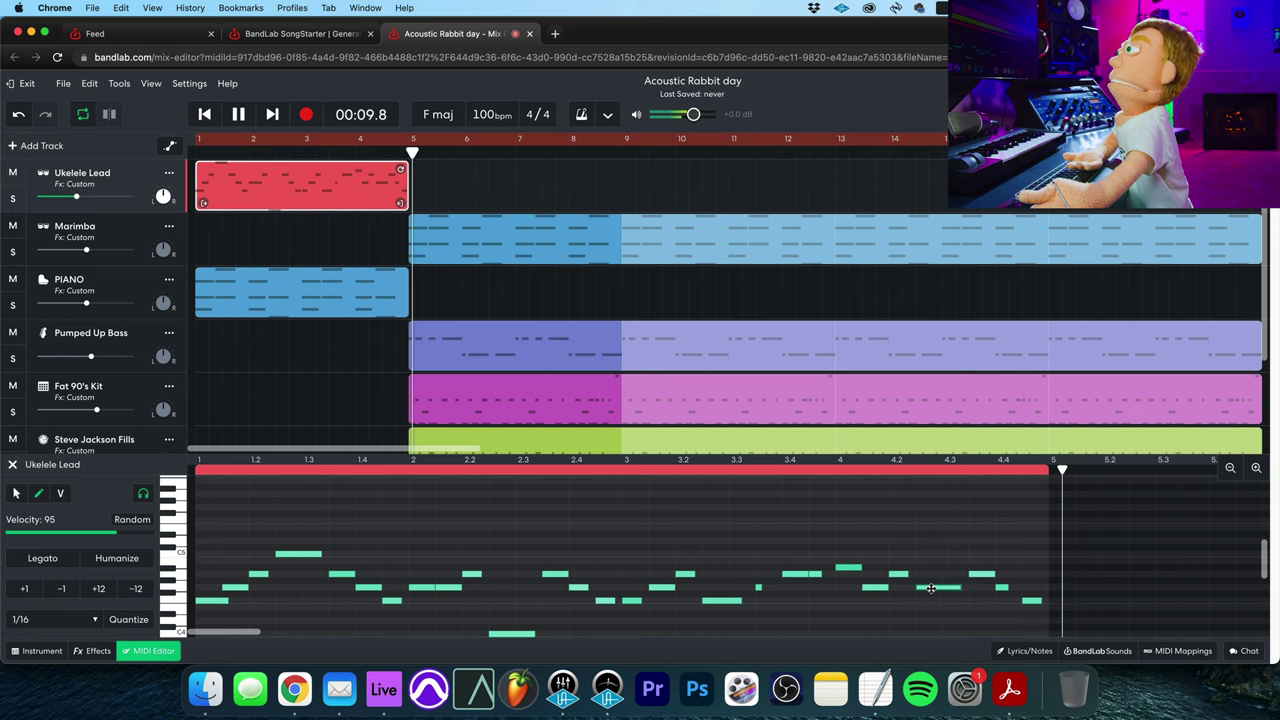
# Play the arrangement from the beginning to hear the edited melody lead into the section at bar 5.
pyautogui.press('space')
pyautogui.click(193, 152)
pyautogui.press('space')
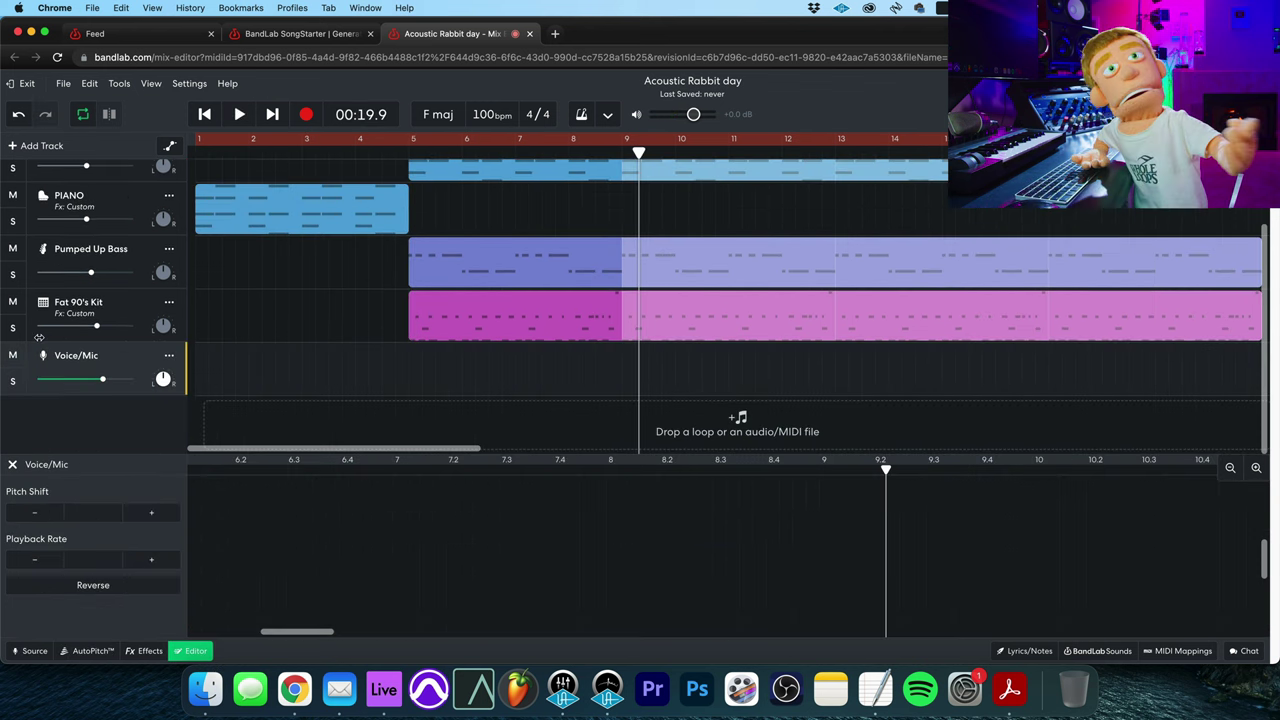
# Solo the Fat 90's Kit track to hear the drums, and delete the drum and Voice/Mic tracks.
pyautogui.click(13, 327)
pyautogui.press('space')
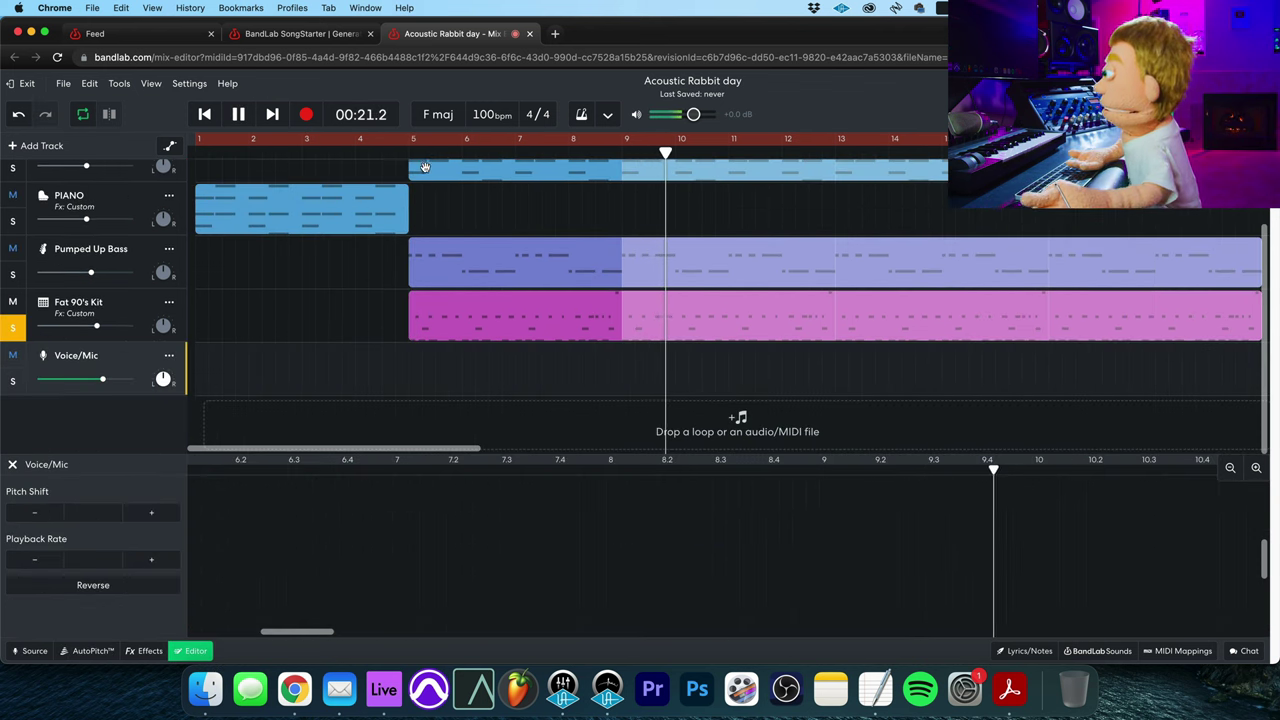
pyautogui.click(461, 323)
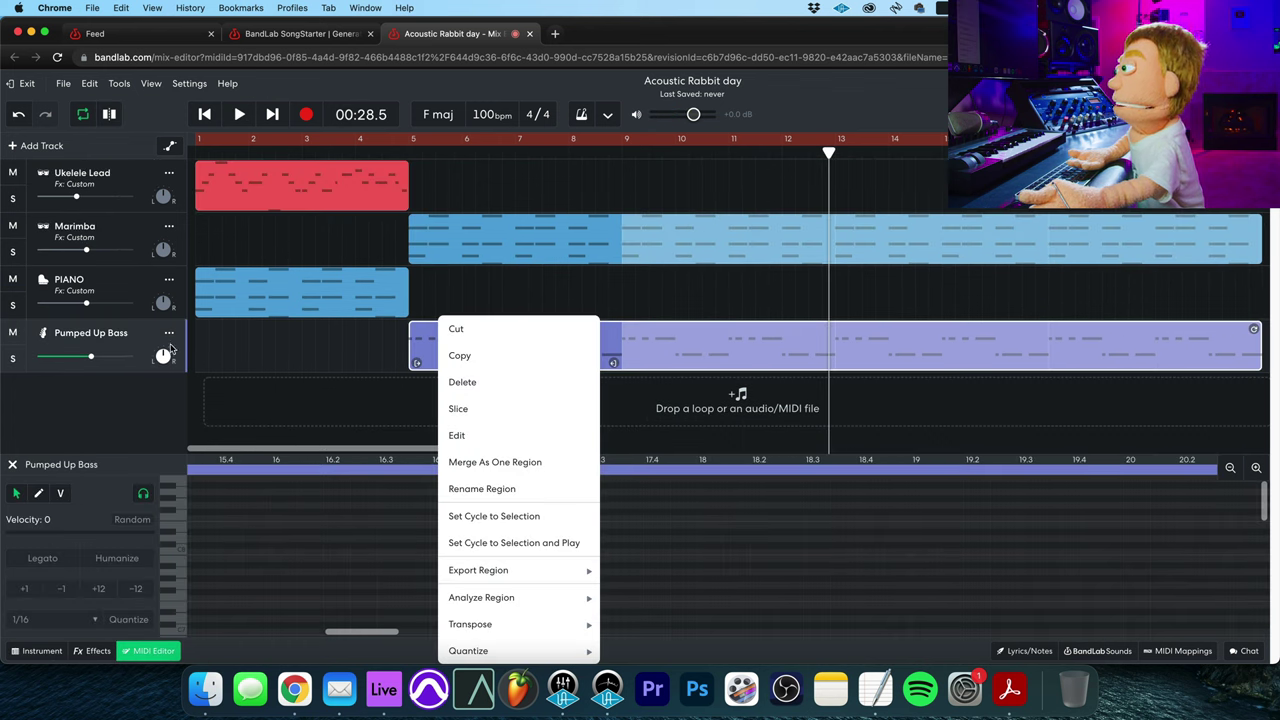
# Change the Pumped Up Bass track's instrument to Rumble Bass and play it back.
pyautogui.click(119, 334)
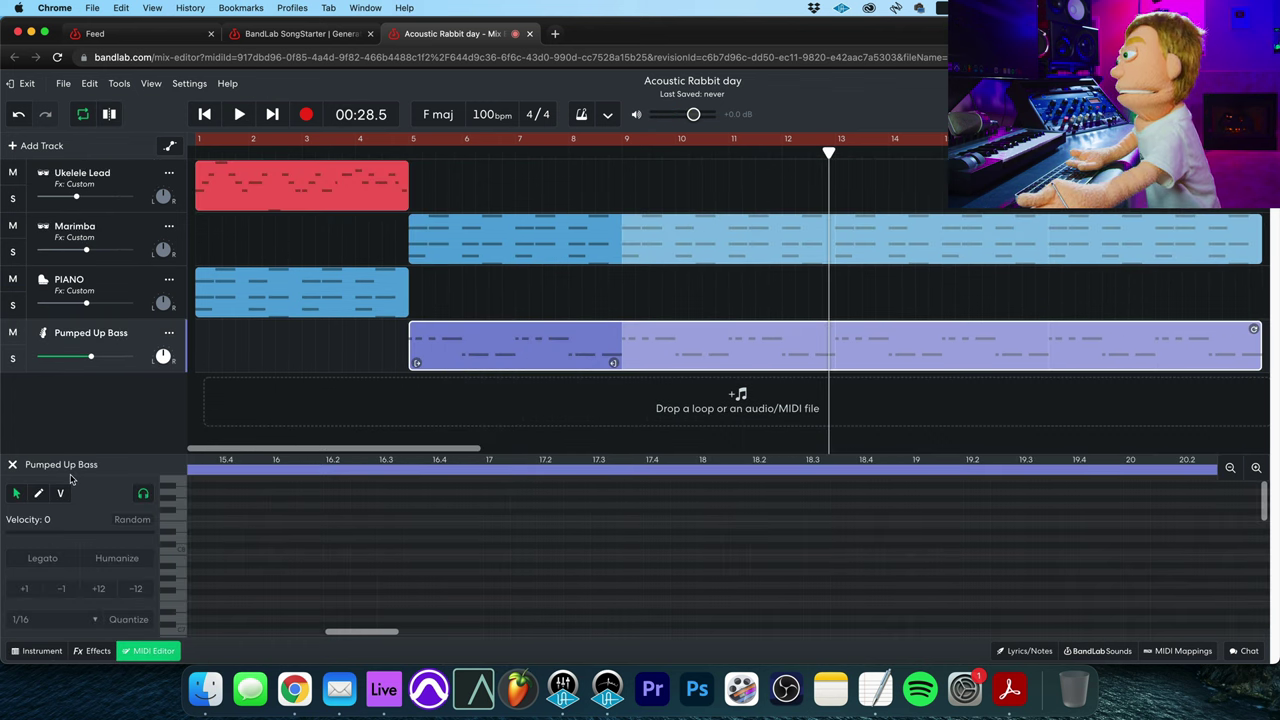
pyautogui.click(12, 464)
pyautogui.click(43, 655)
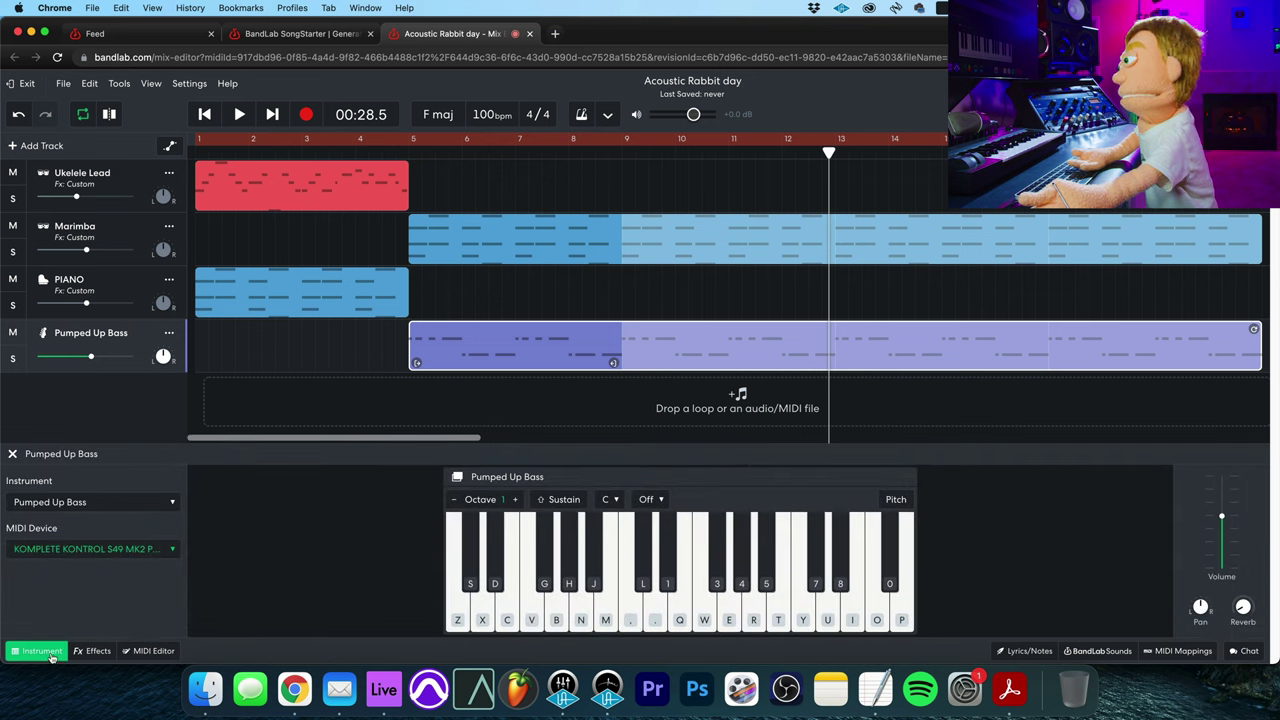
pyautogui.click(57, 505)
pyautogui.moveTo(260, 507)
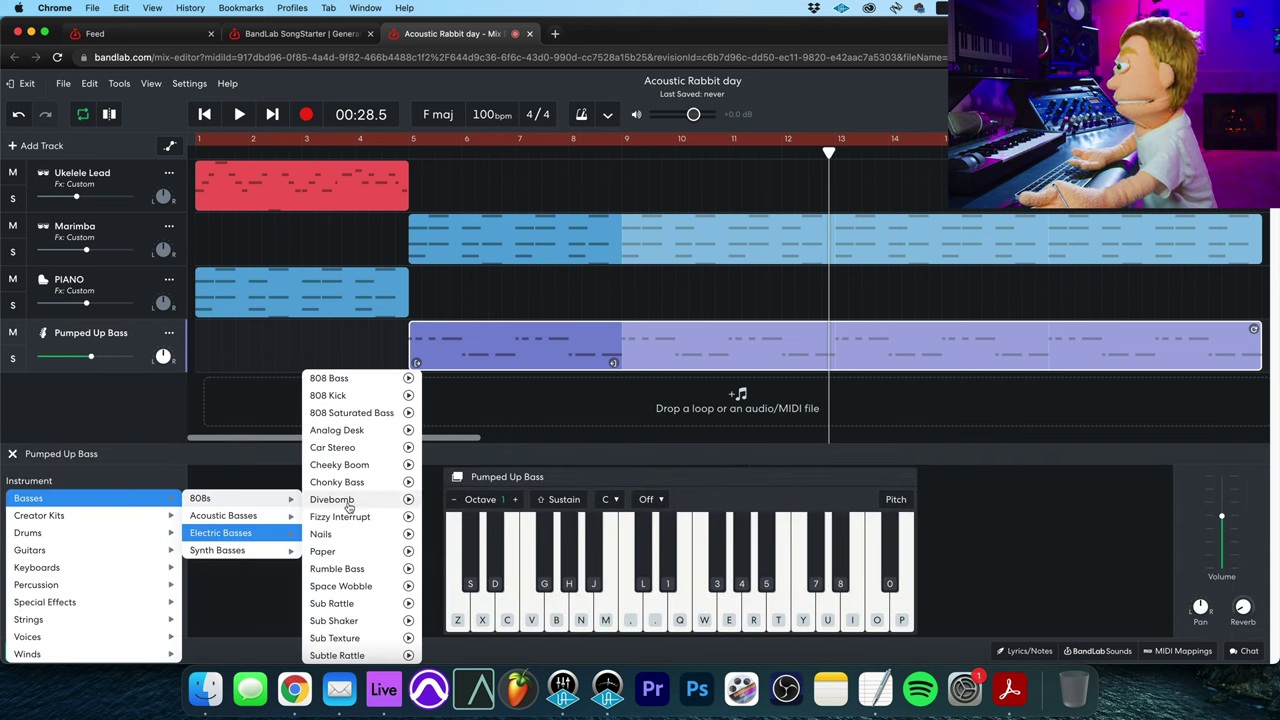
pyautogui.click(338, 569)
pyautogui.press('space')
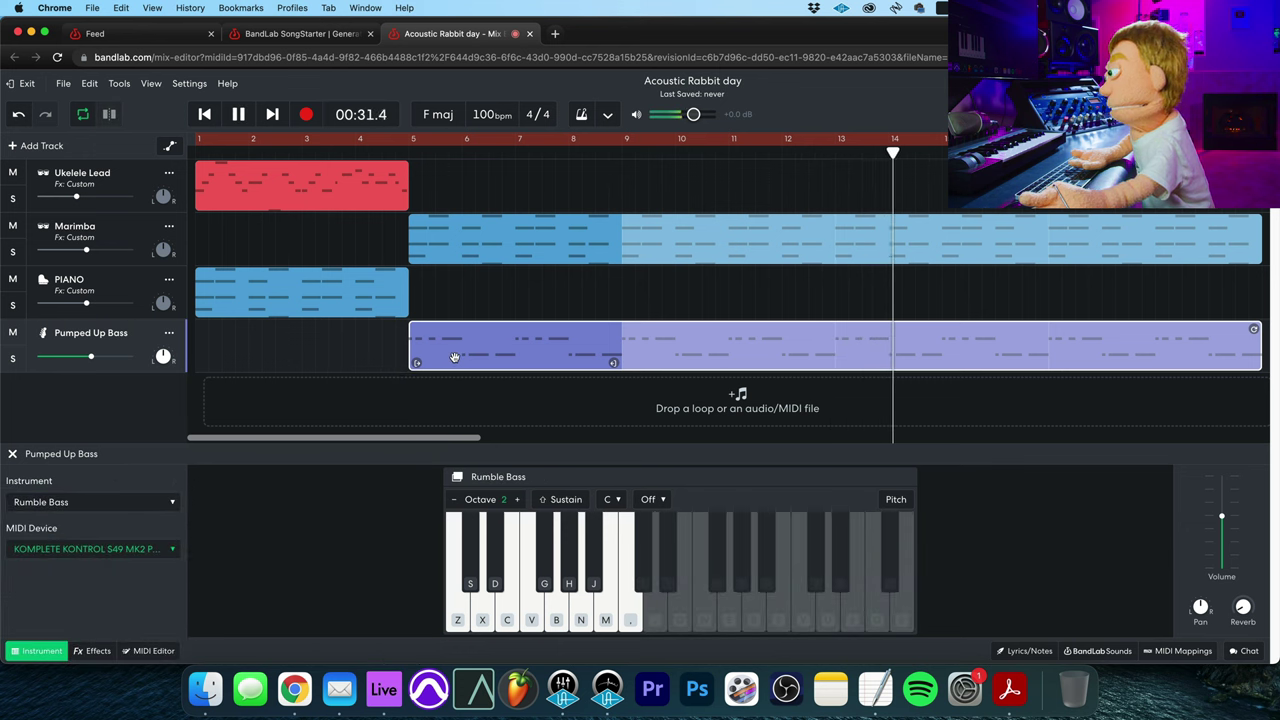
# Delete the second note of bar 5 in the Pumped Up Bass region and play the result from bar 5.
pyautogui.doubleClick(453, 357)
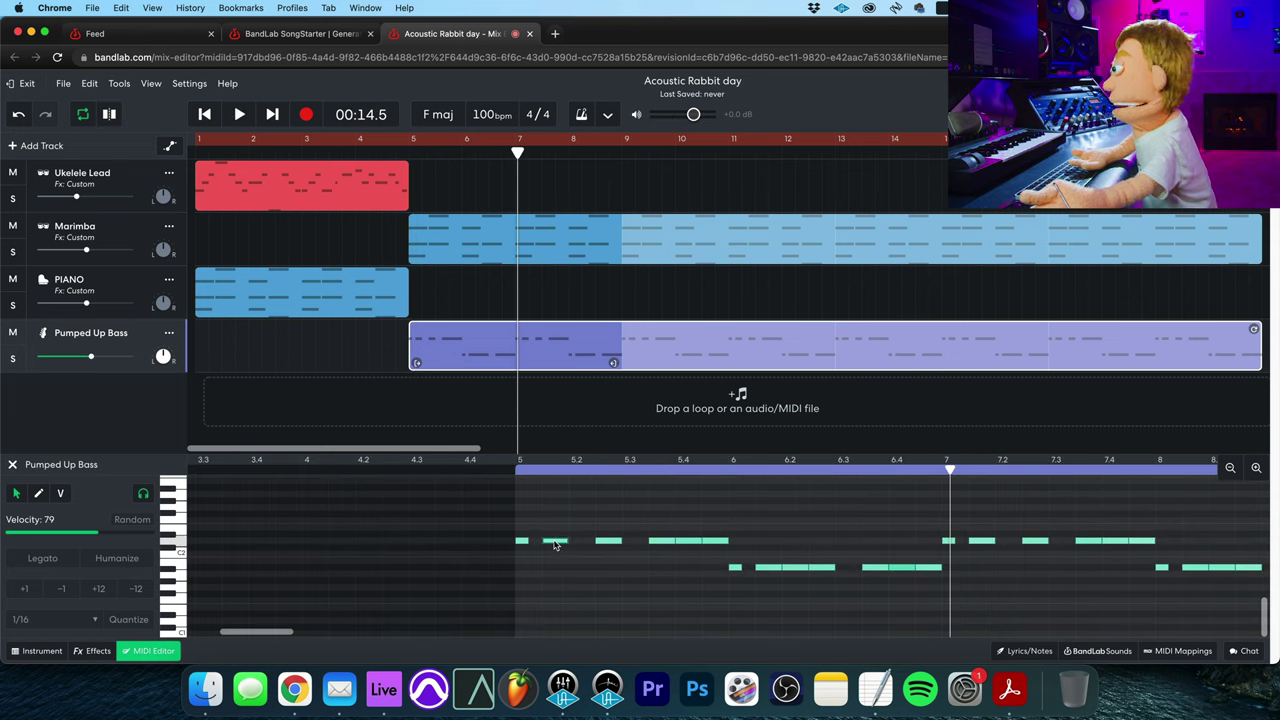
pyautogui.rightClick(555, 545)
pyautogui.click(578, 520)
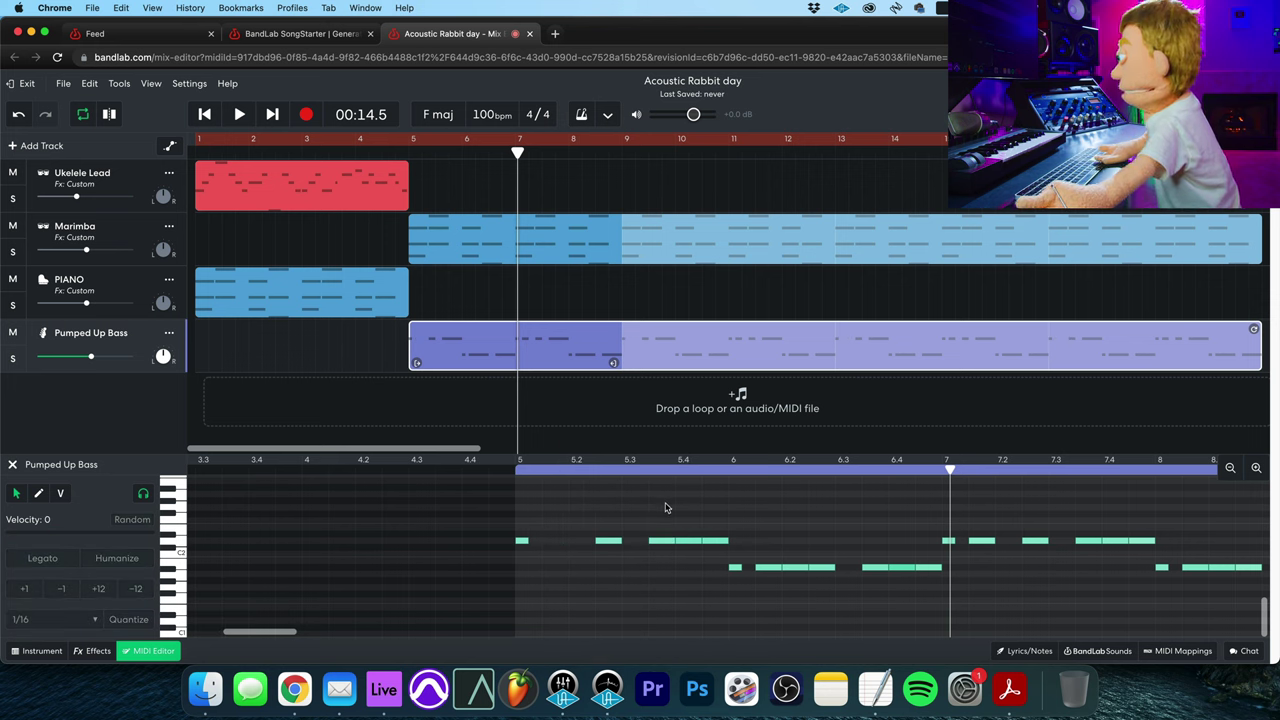
pyautogui.click(670, 541)
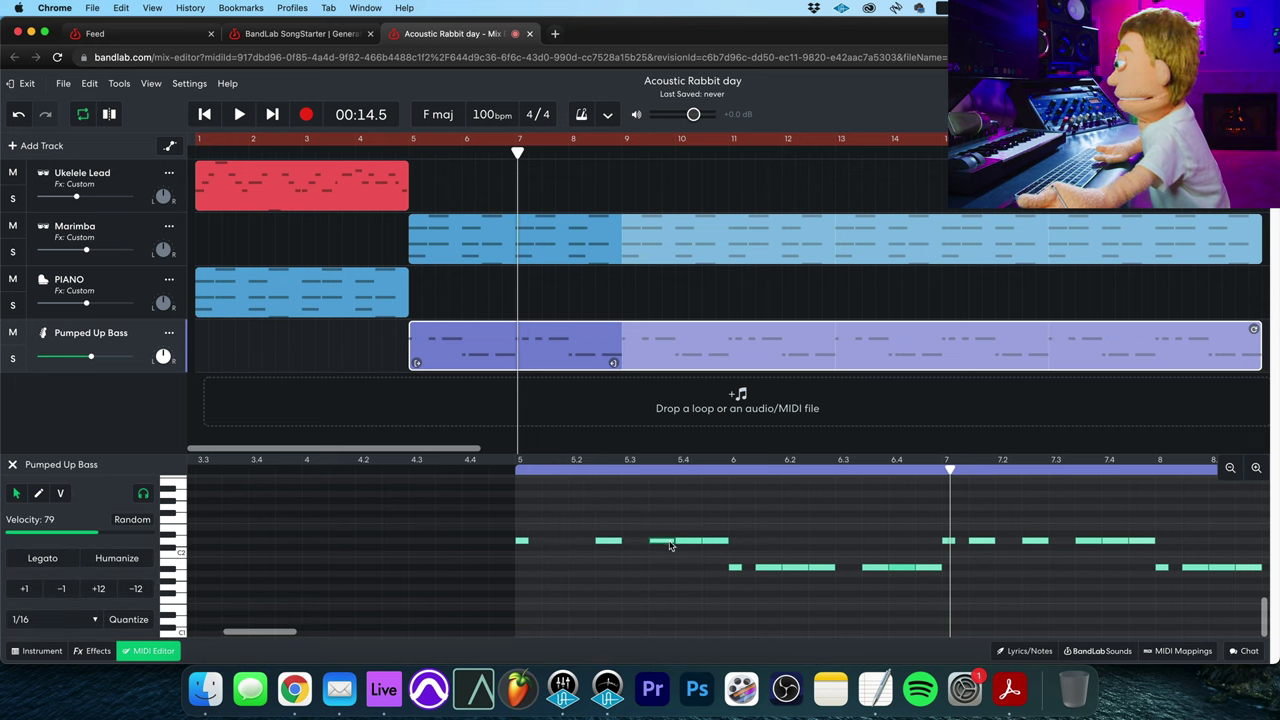
pyautogui.click(404, 152)
pyautogui.press('space')
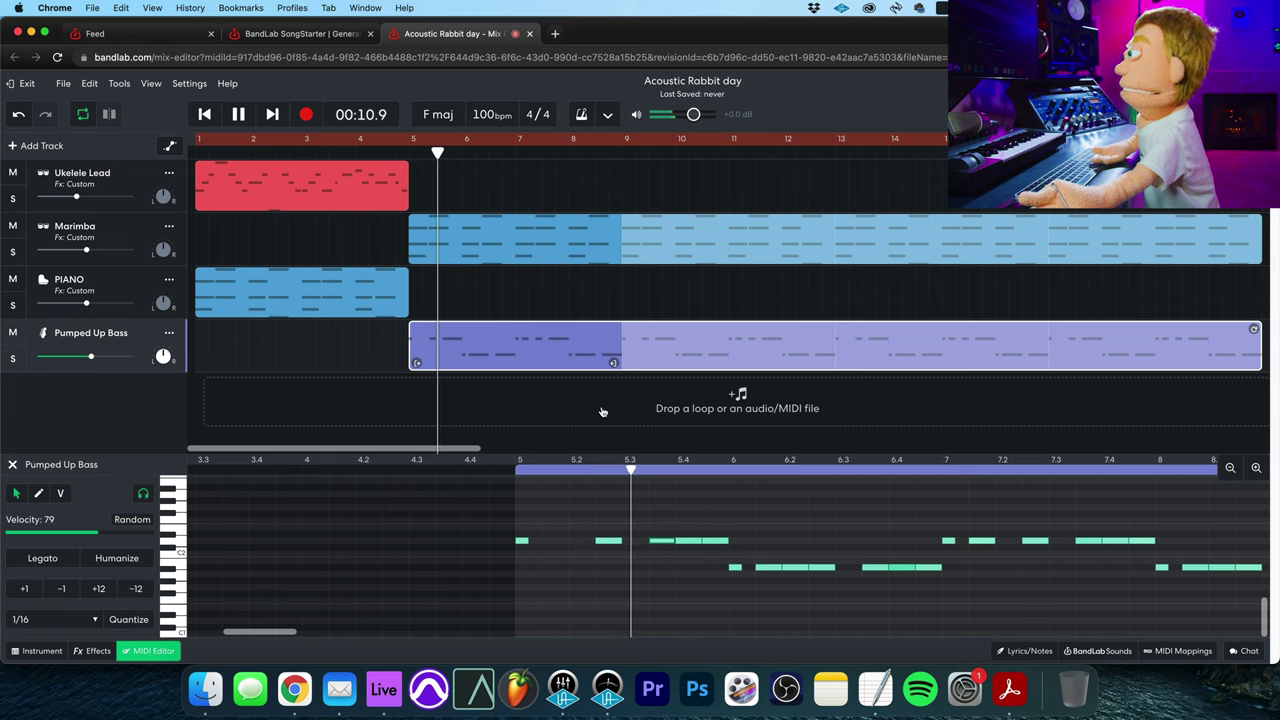
pyautogui.press('space')
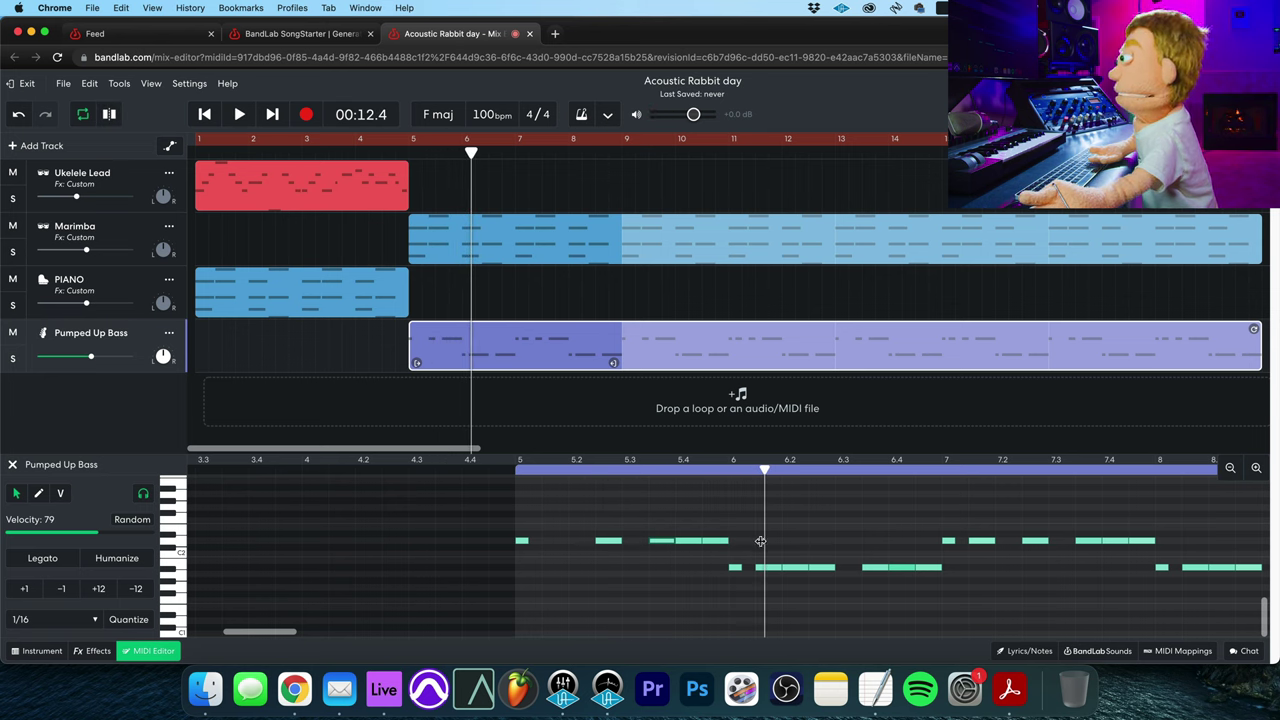
# Thin out the bass line by deleting more notes in bars 5 to 8, including one just before beat 6.4, and listen to the result.
pyautogui.rightClick(768, 567)
pyautogui.press('Escape')
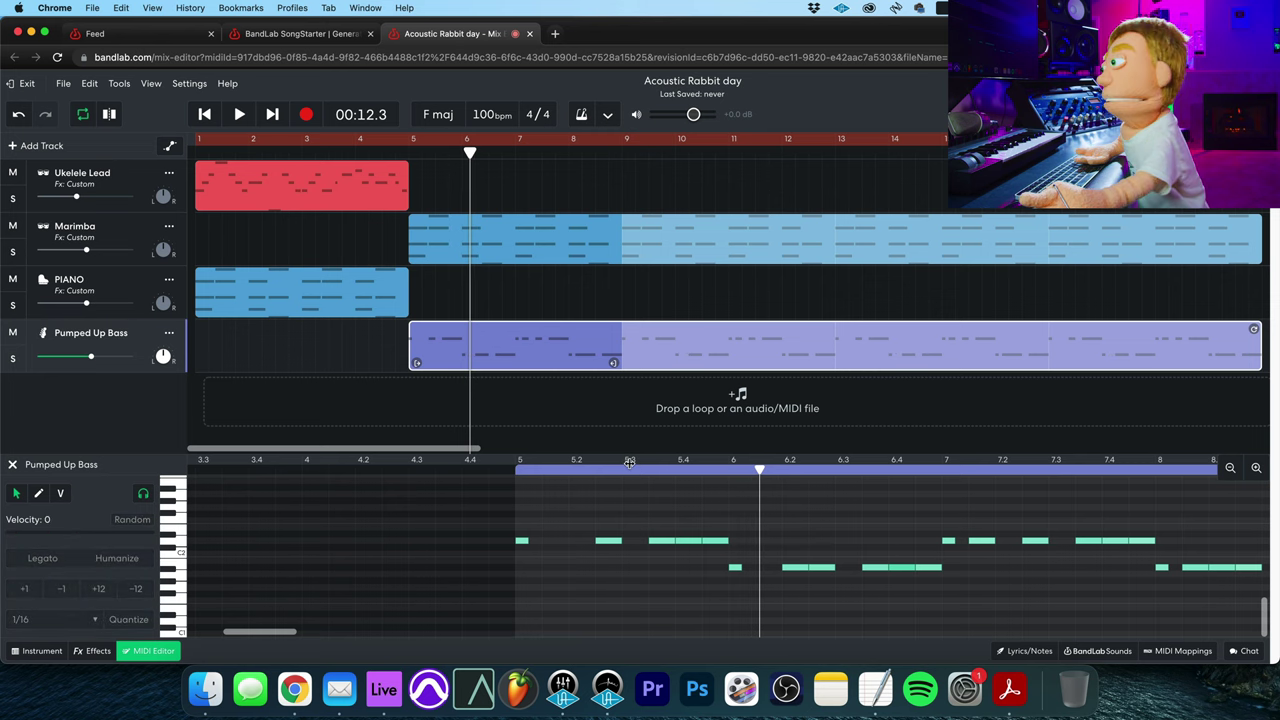
pyautogui.press('space')
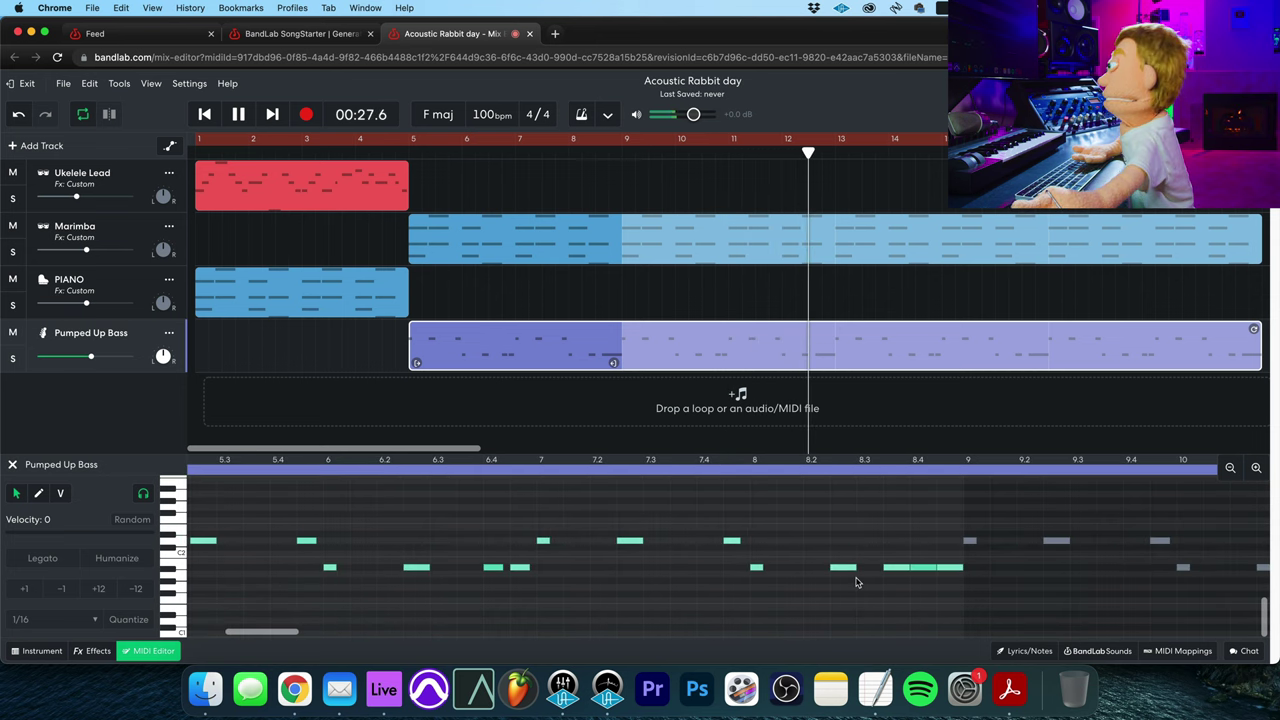
pyautogui.rightClick(598, 567)
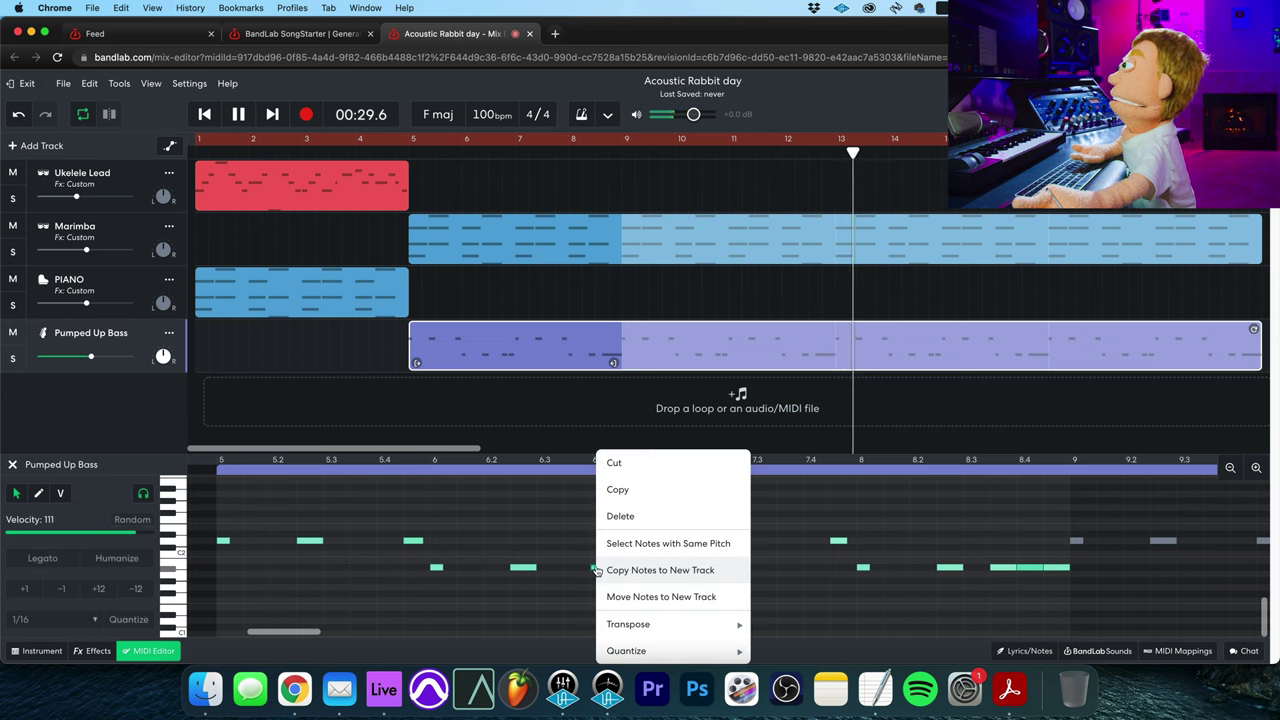
pyautogui.click(625, 516)
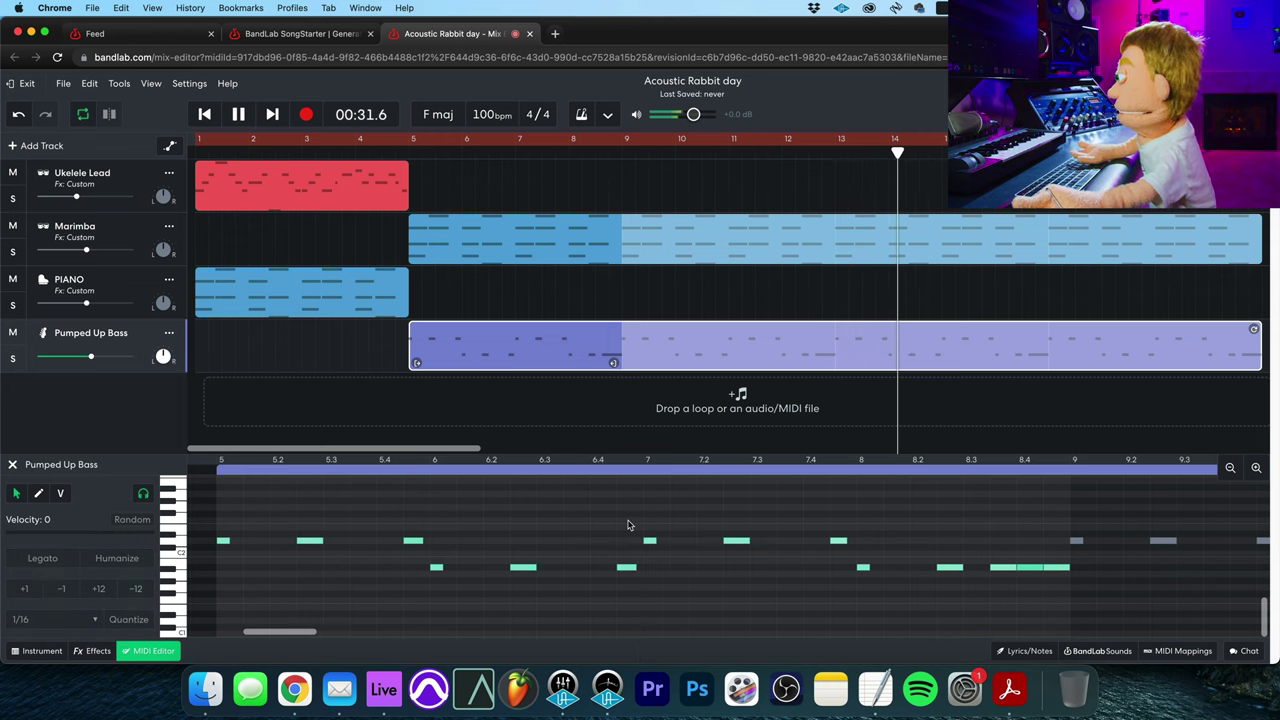
pyautogui.press('space')
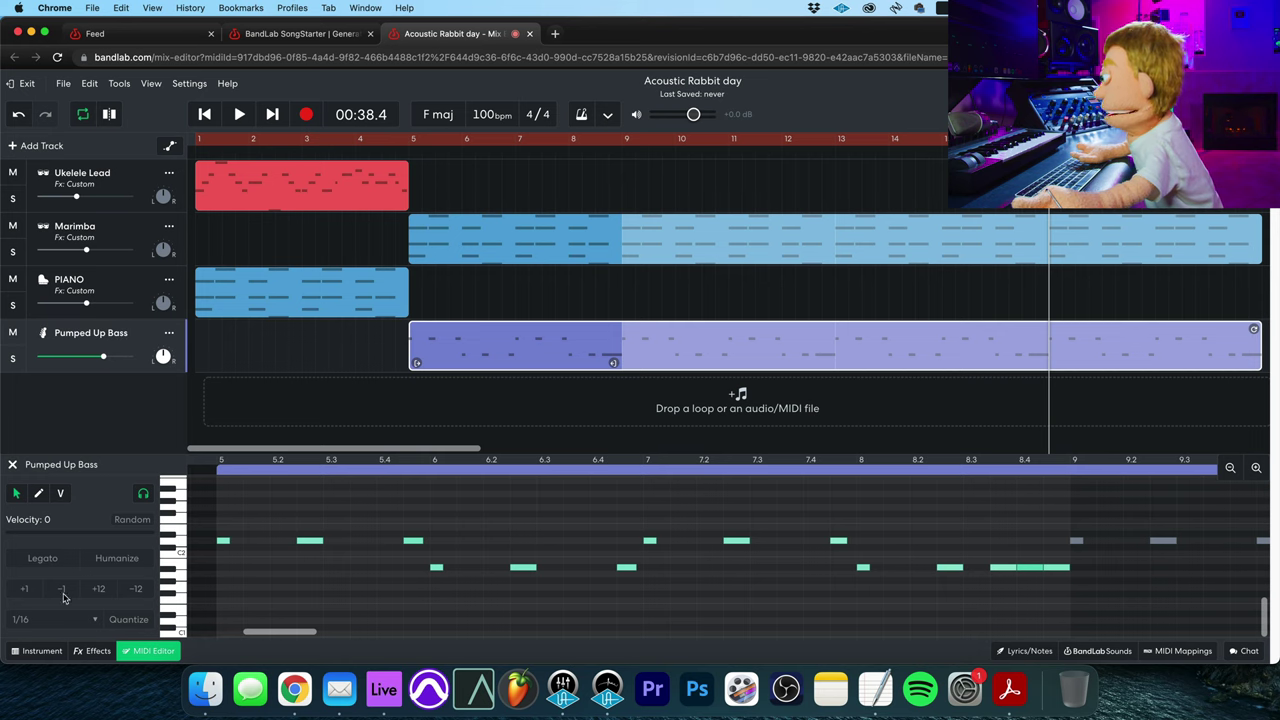
# Browse the available effects and add the Bitcrusher distortion to the Pumped Up Bass track.
pyautogui.click(97, 651)
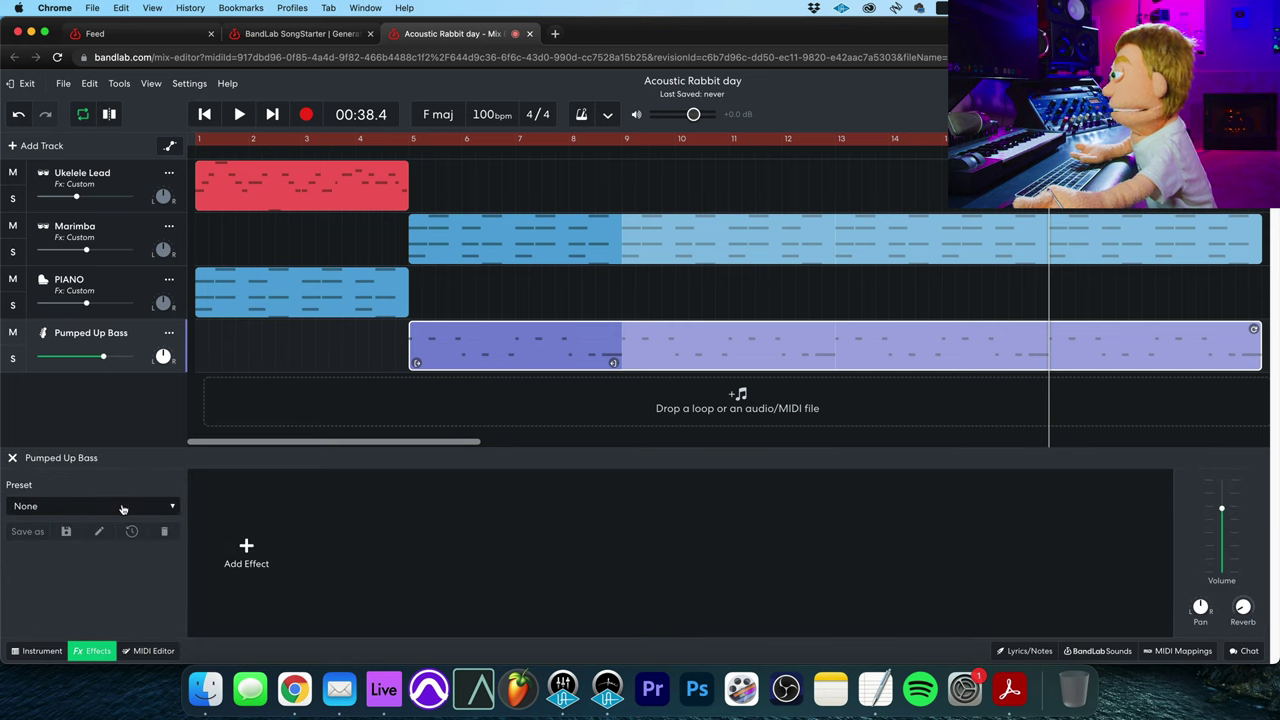
pyautogui.click(246, 549)
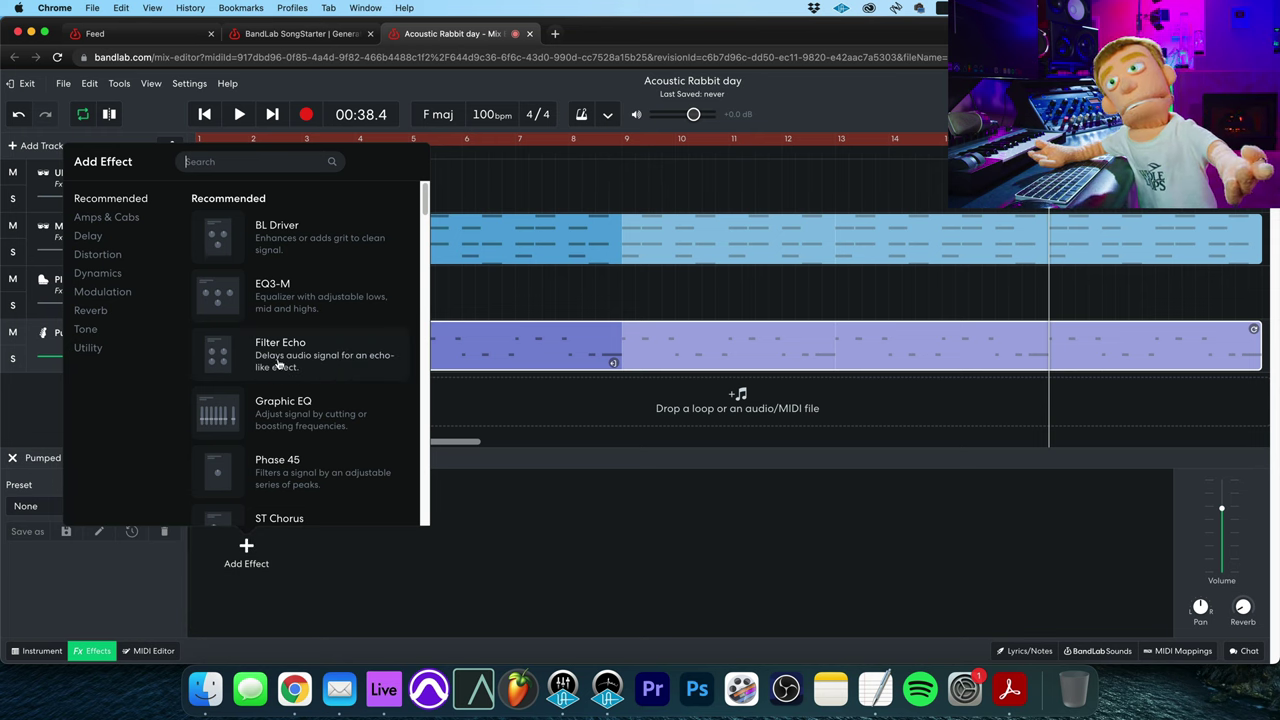
pyautogui.click(103, 257)
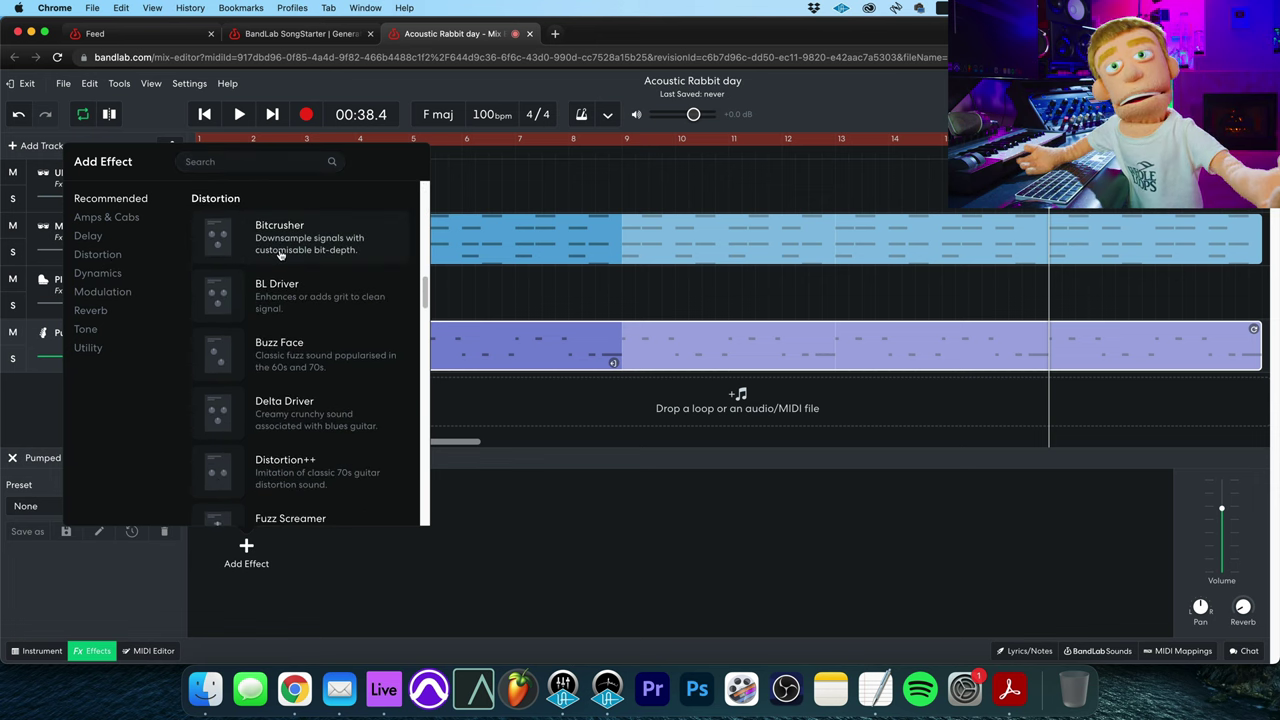
pyautogui.scroll(-6, 300, 260)
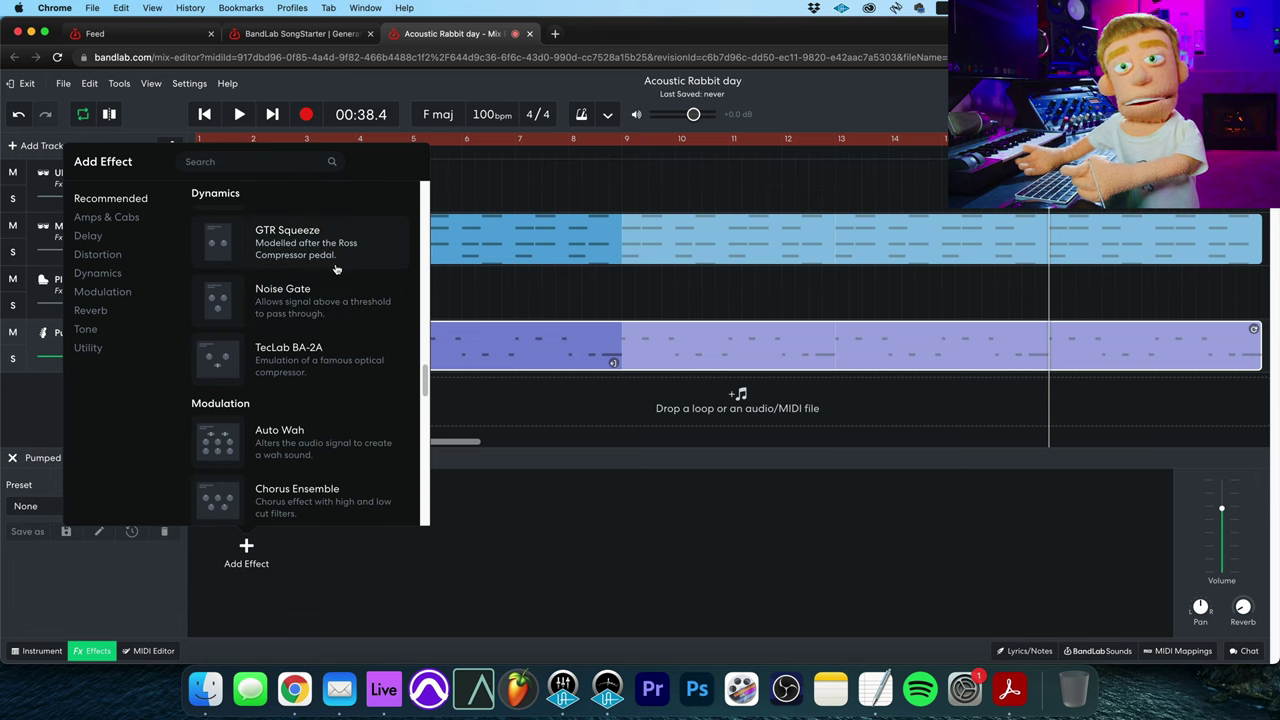
pyautogui.scroll(10, 337, 268)
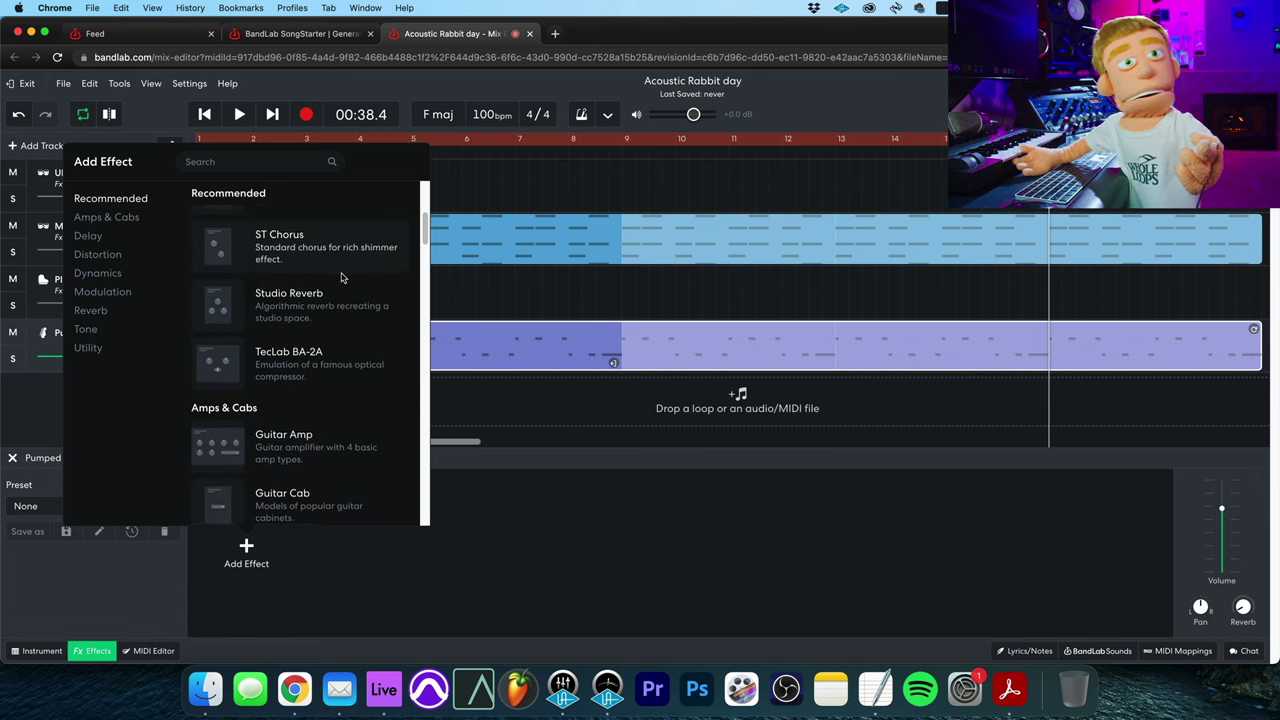
pyautogui.scroll(-3, 340, 277)
pyautogui.scroll(6, 340, 280)
pyautogui.scroll(-2, 337, 286)
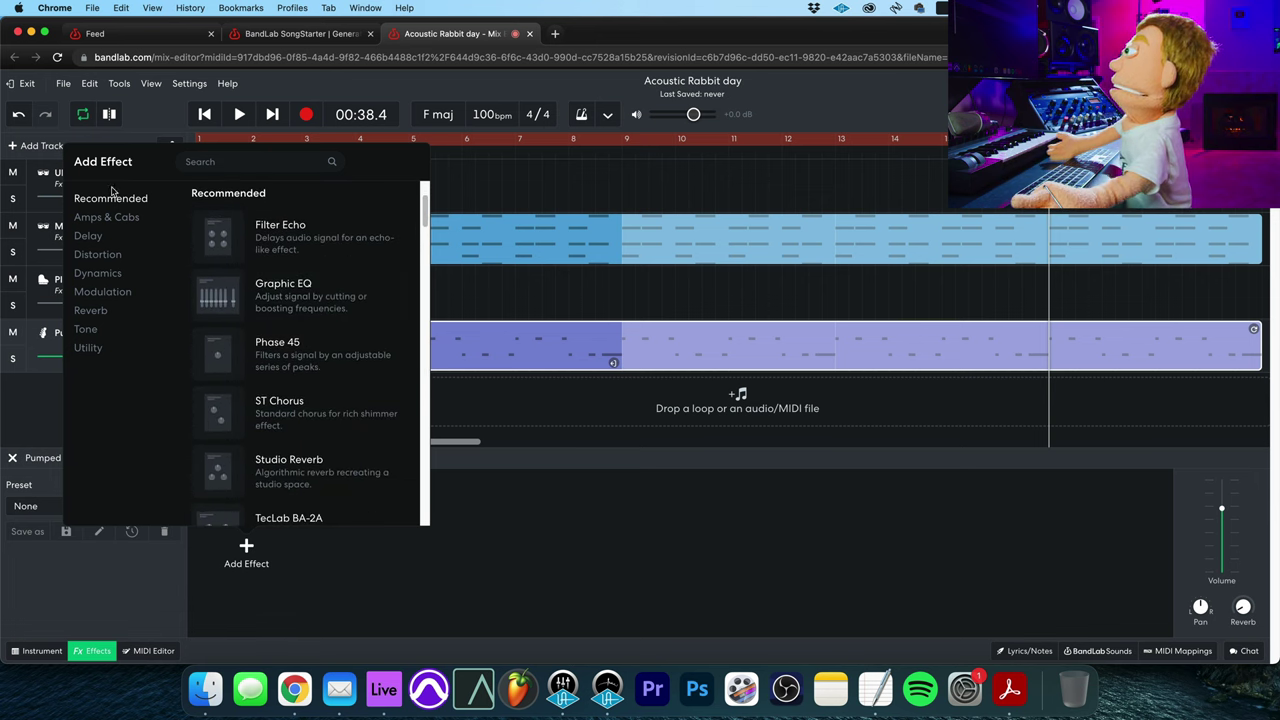
pyautogui.click(101, 261)
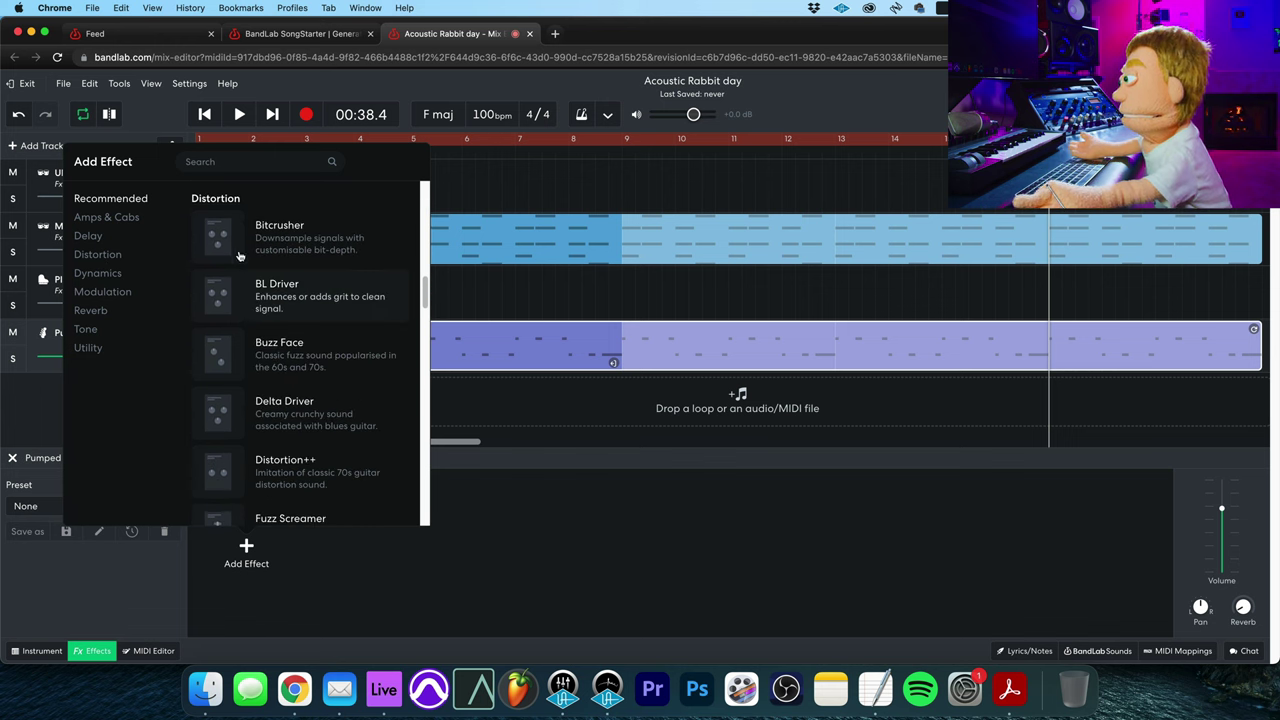
pyautogui.click(238, 250)
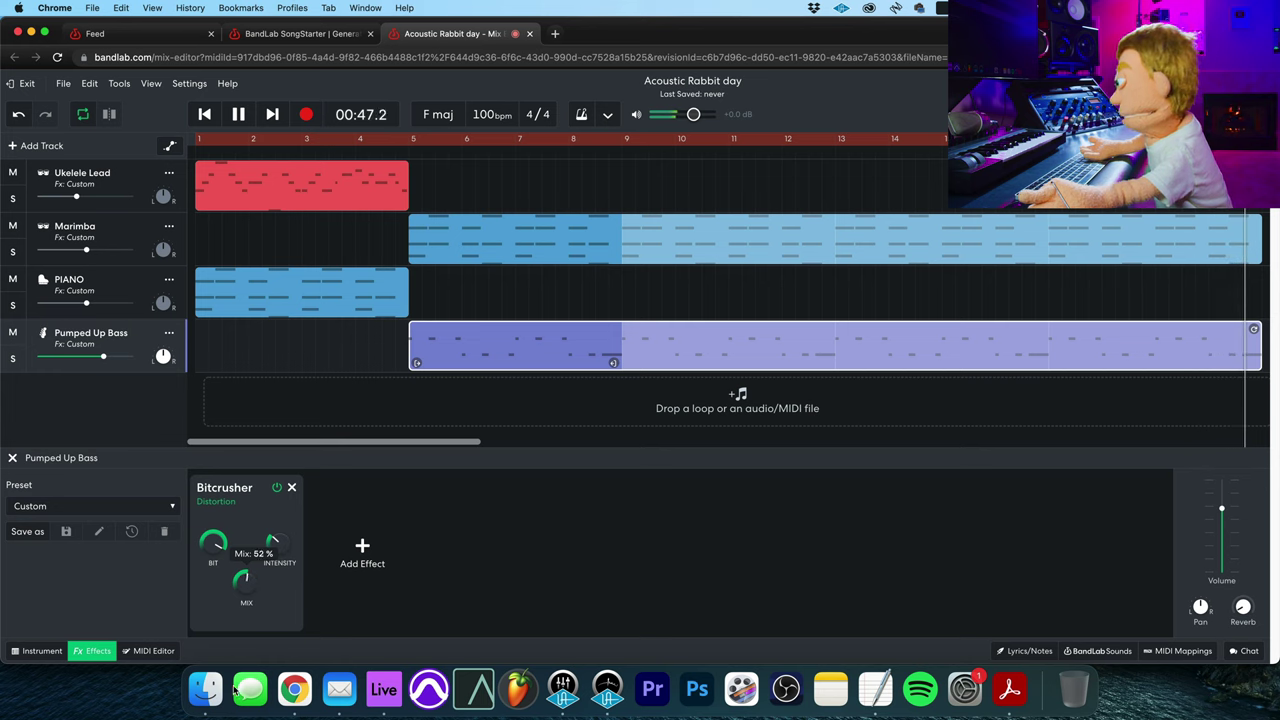
# Lower the Bitcrusher's Mix and Bit amounts during playback and compare the bass with the effect bypassed and enabled.
pyautogui.moveTo(240, 582); pyautogui.dragTo(233, 598)
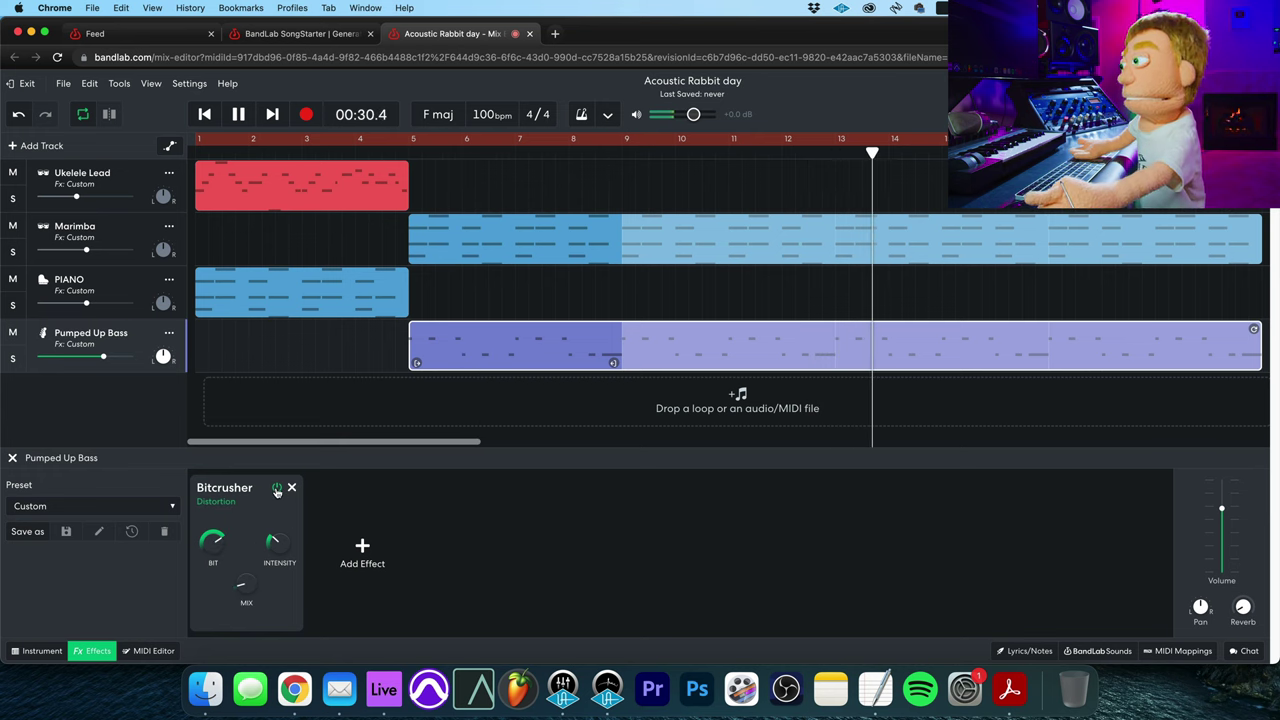
pyautogui.click(278, 489)
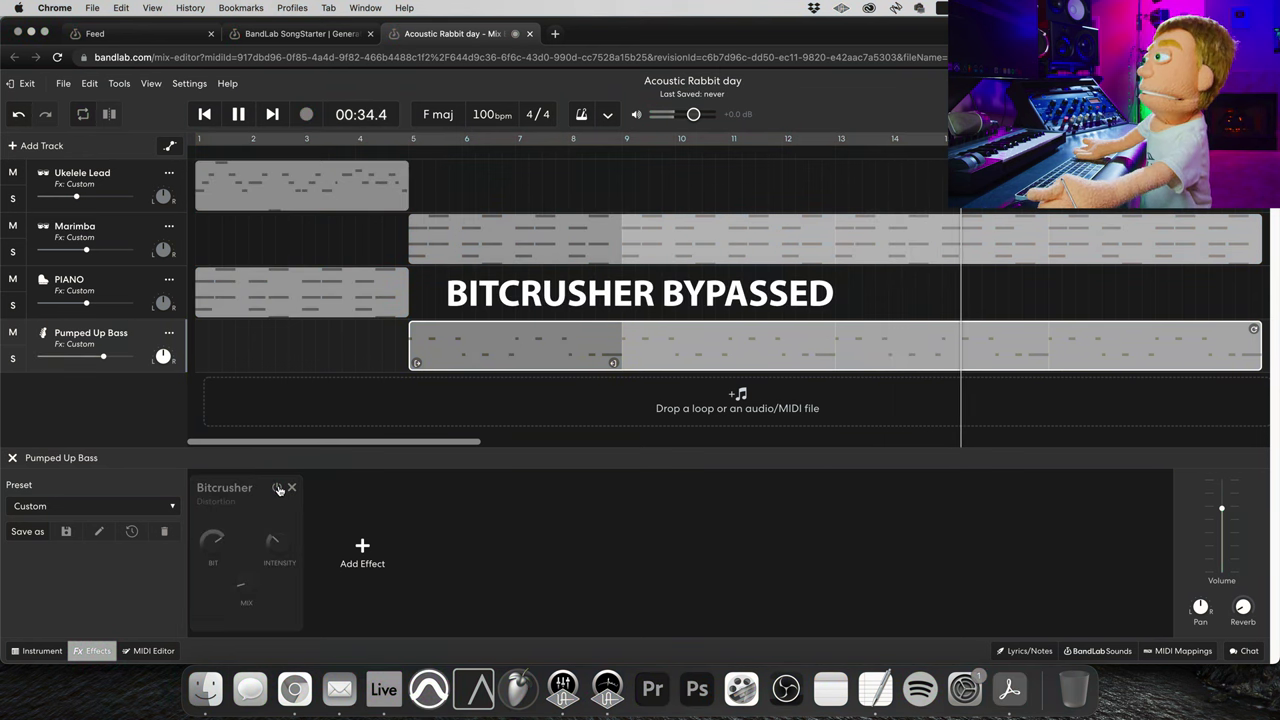
pyautogui.click(279, 489)
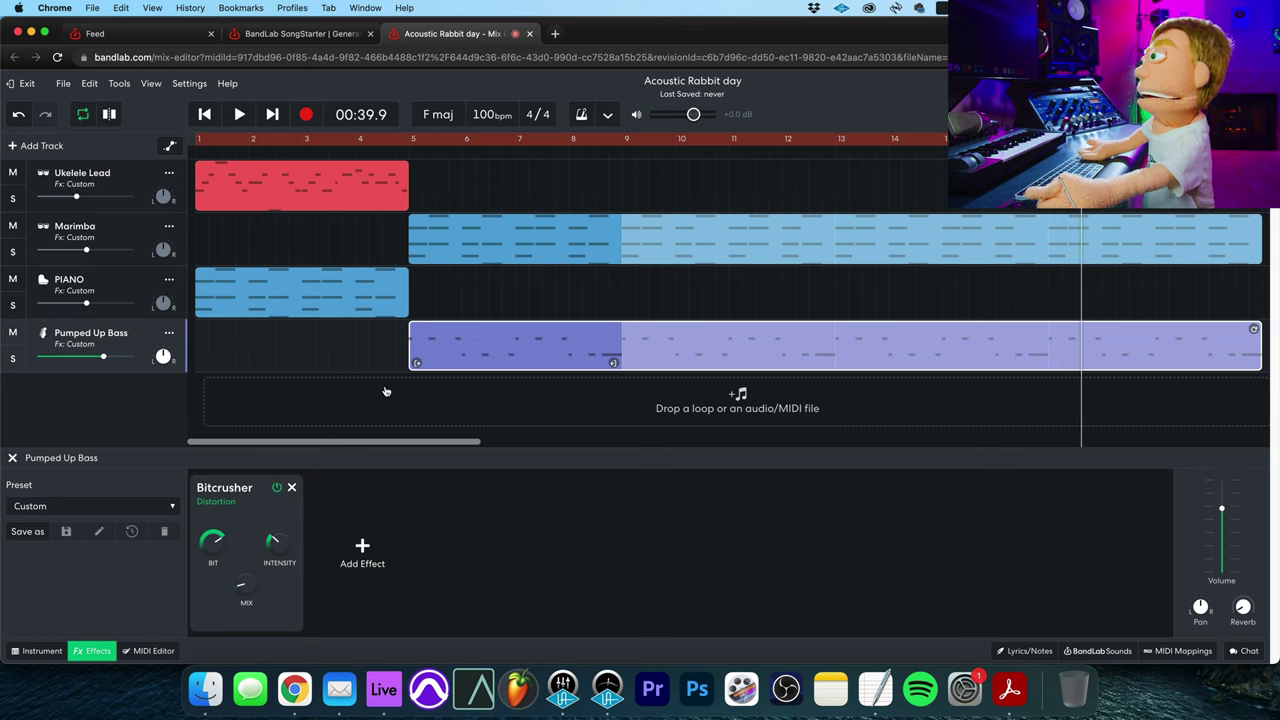
# Add the Buzz Face distortion after the Bitcrusher on the bass track and adjust its Fuzz amount during playback.
pyautogui.click(375, 556)
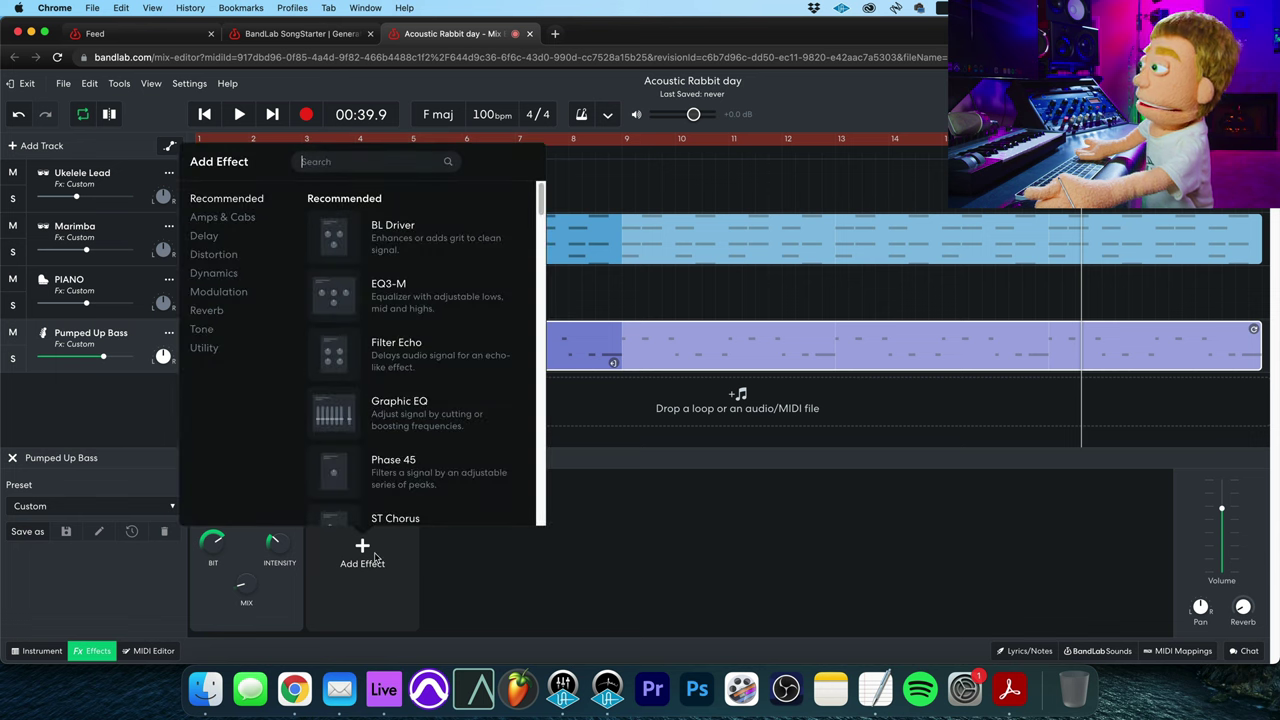
pyautogui.click(240, 258)
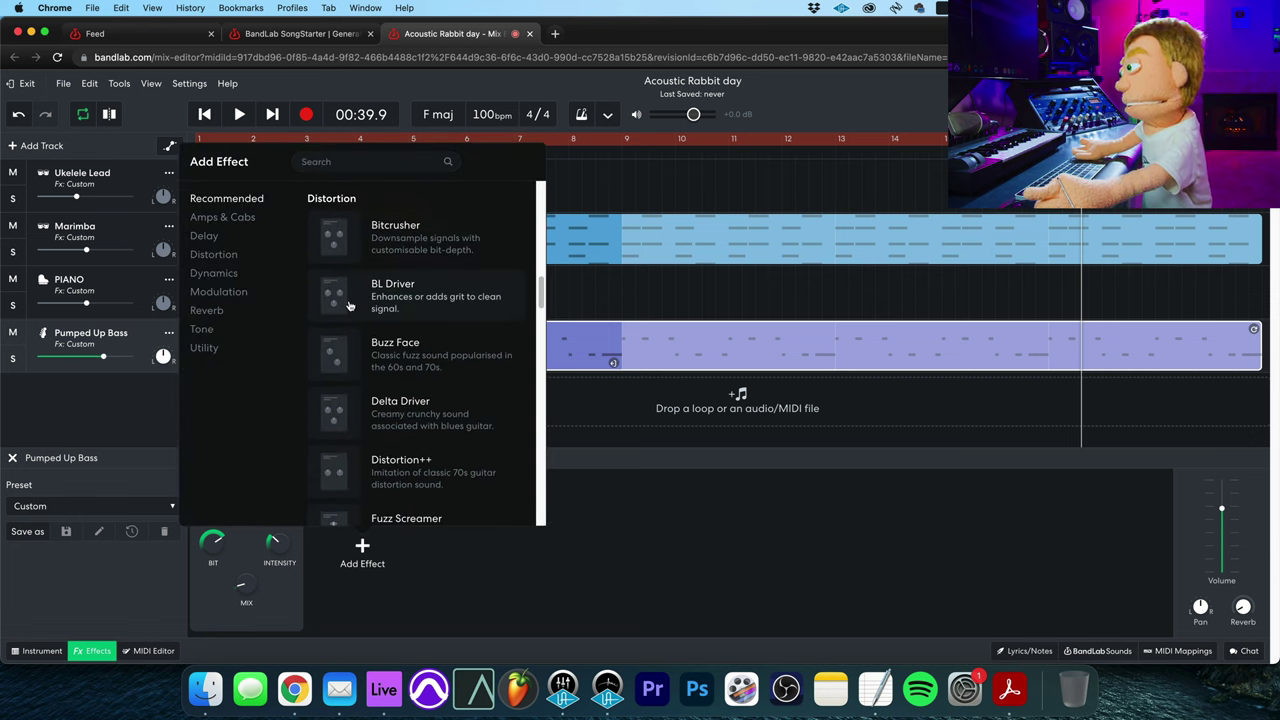
pyautogui.click(341, 358)
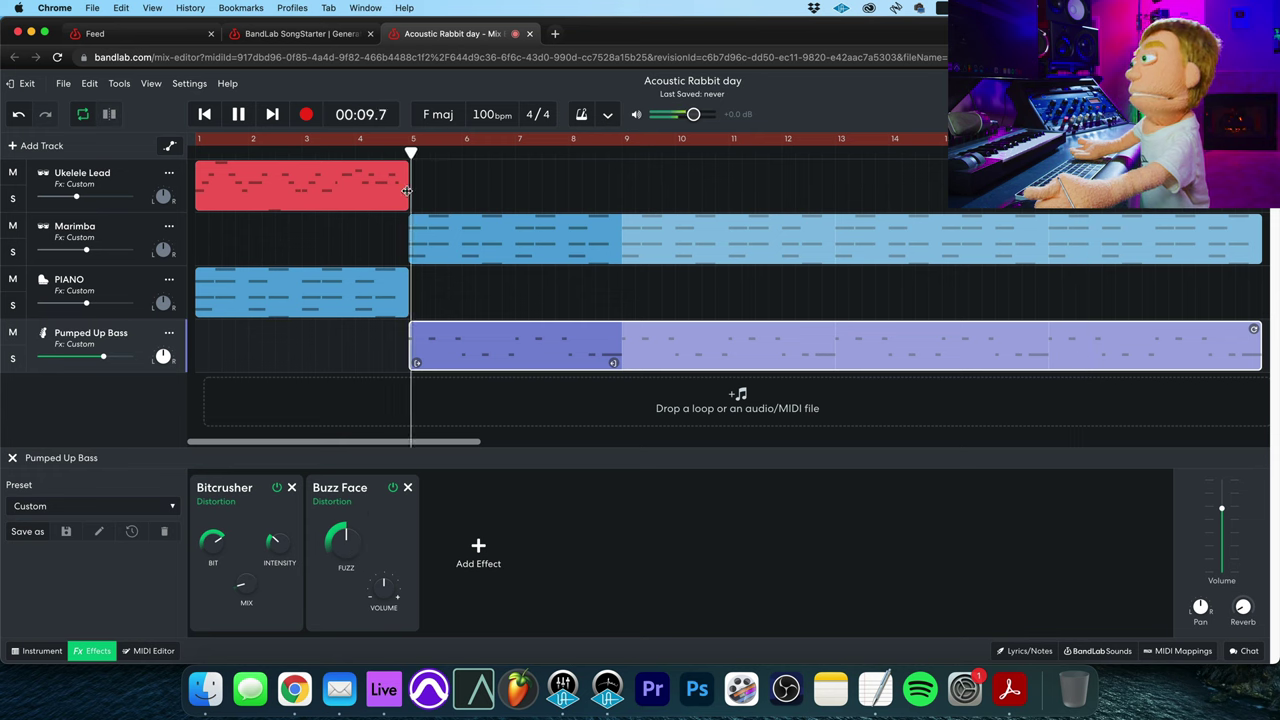
pyautogui.moveTo(334, 540)
pyautogui.mouseDown()
pyautogui.moveTo(346, 497)
pyautogui.moveTo(350, 563)
pyautogui.moveTo(338, 532)
pyautogui.moveTo(330, 558)
pyautogui.mouseUp()
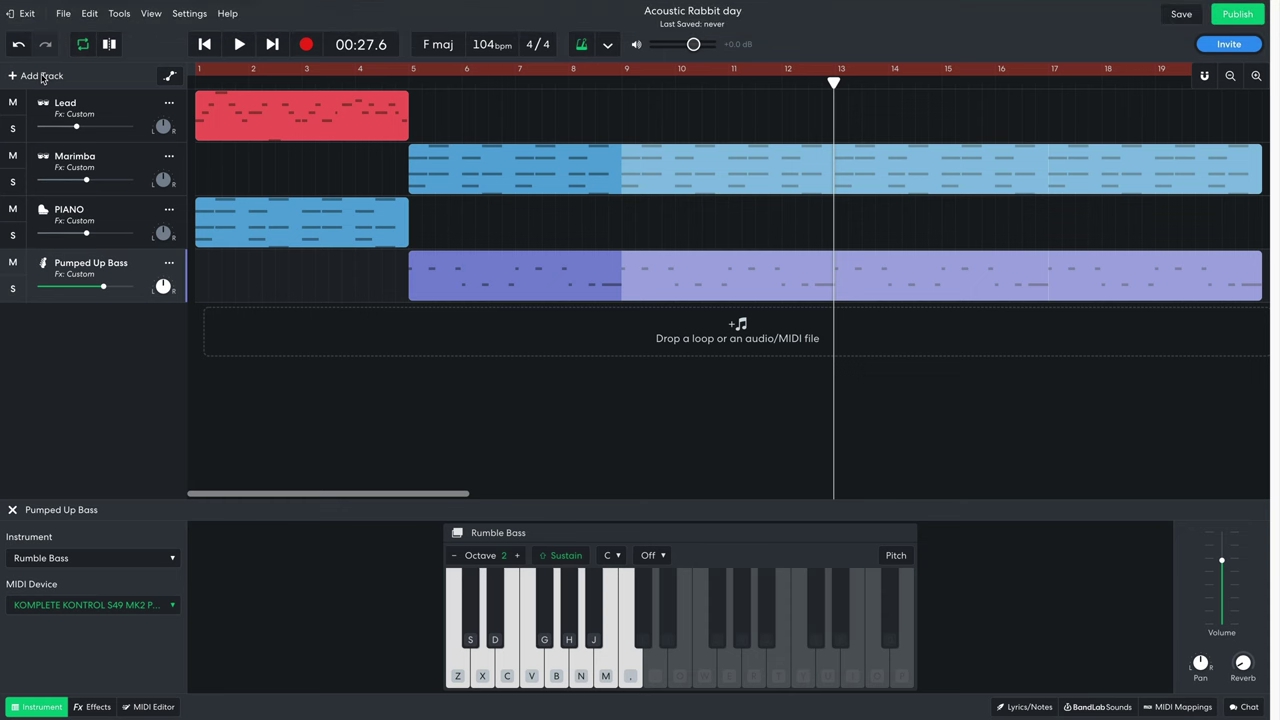
# Add a Sampler track and search the one-shot library for CLAP samples.
pyautogui.click(42, 76)
pyautogui.click(492, 424)
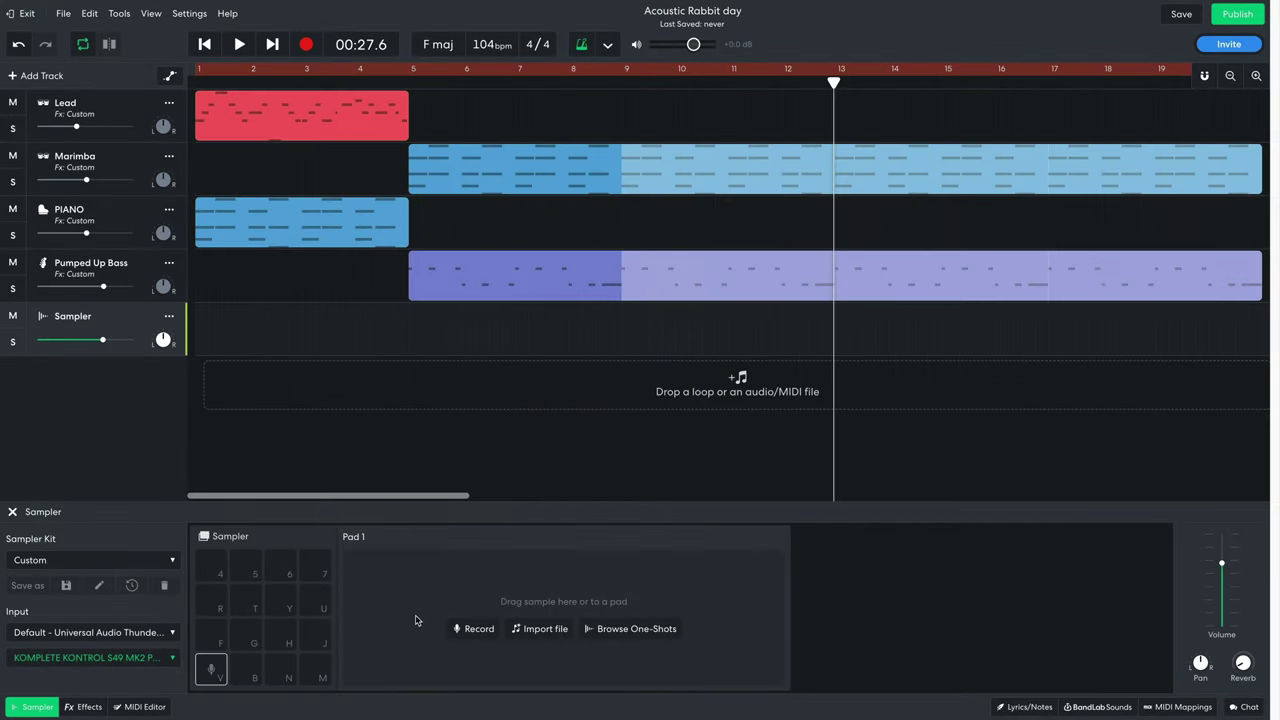
pyautogui.click(597, 628)
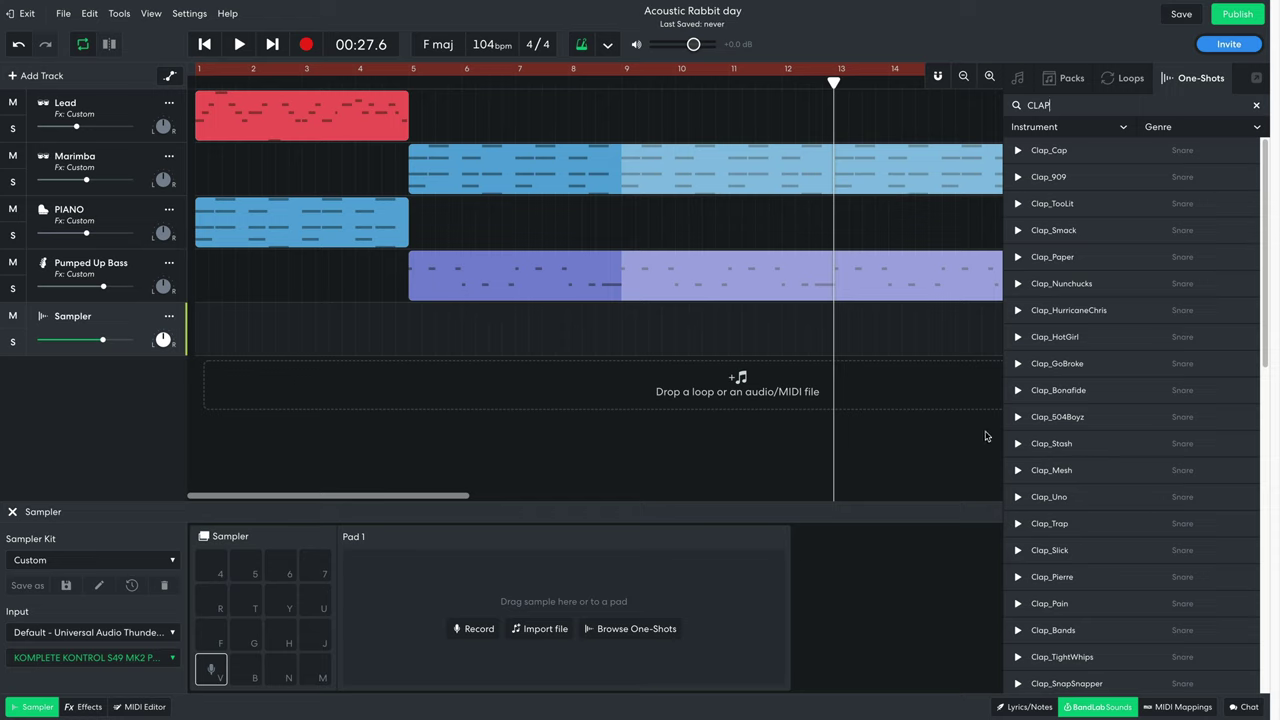
# Audition several clap one-shots and load Clap_Stash onto Pad 1 of the sampler.
pyautogui.click(1018, 443)
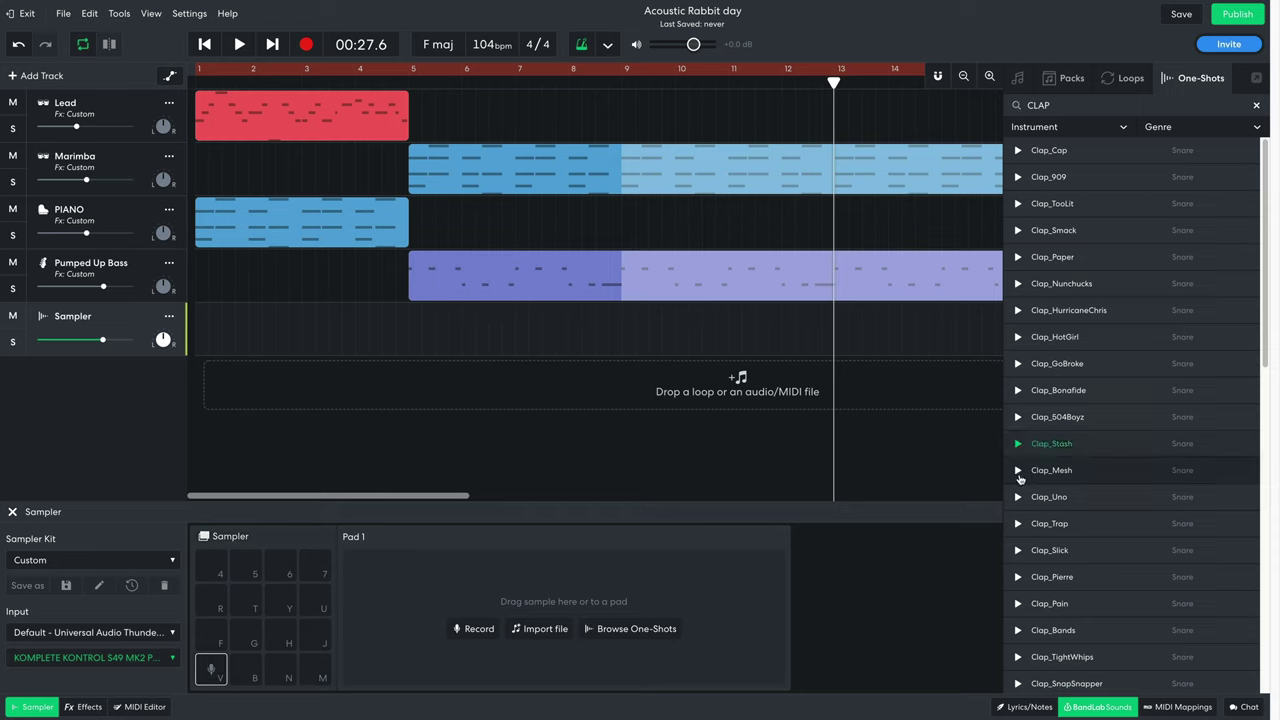
pyautogui.click(1018, 497)
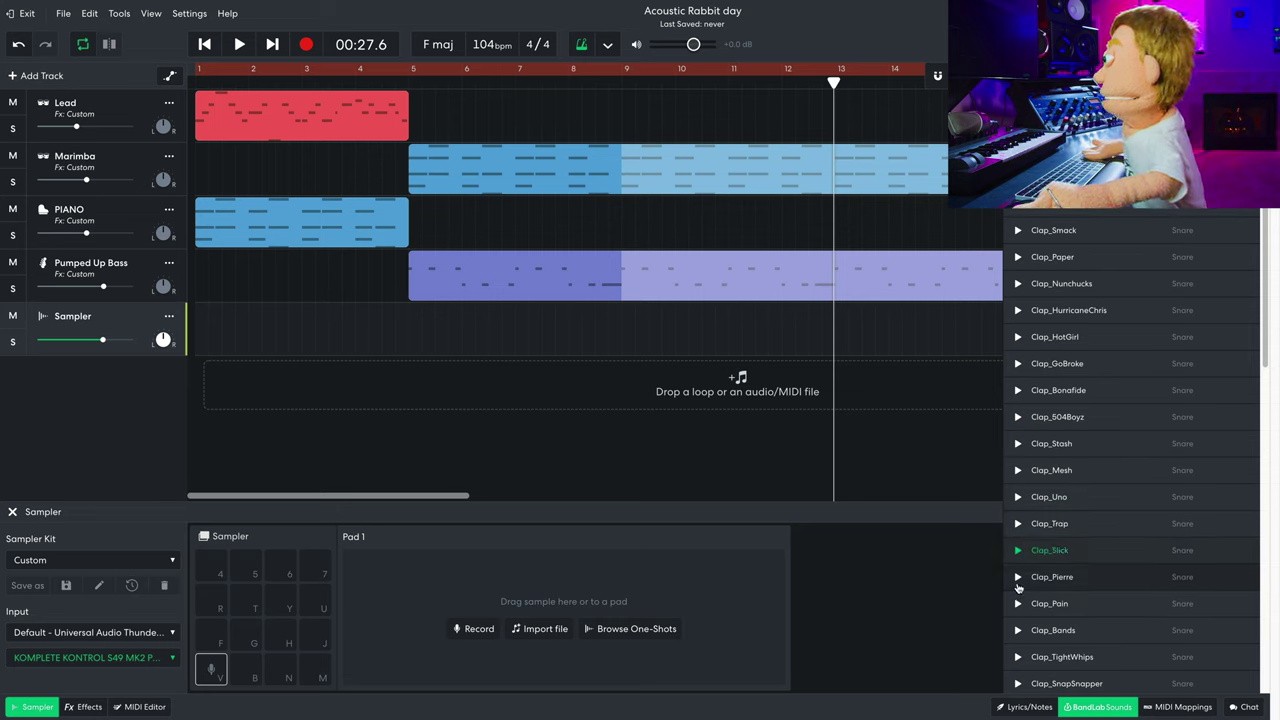
pyautogui.click(1019, 444)
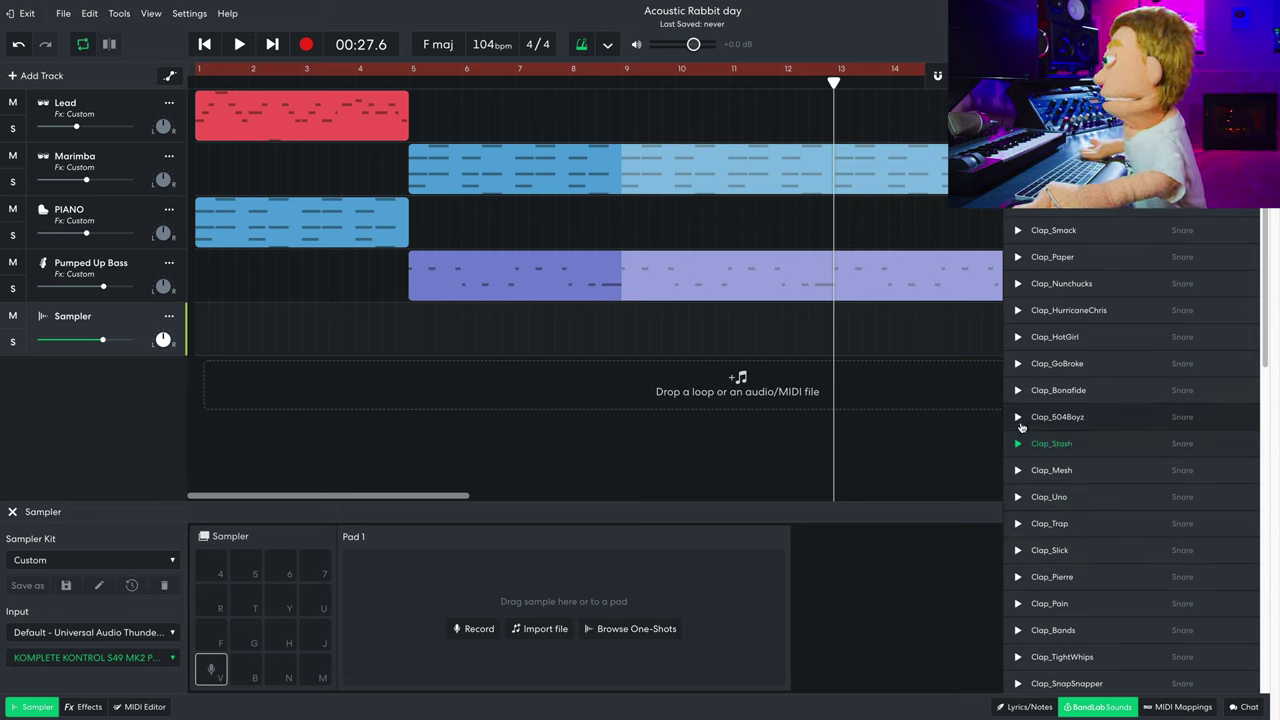
pyautogui.moveTo(1040, 447); pyautogui.dragTo(211, 670)
# Record a clap pattern over bars 5 to 8 on the Sampler track and briefly play it back.
pyautogui.click(327, 68)
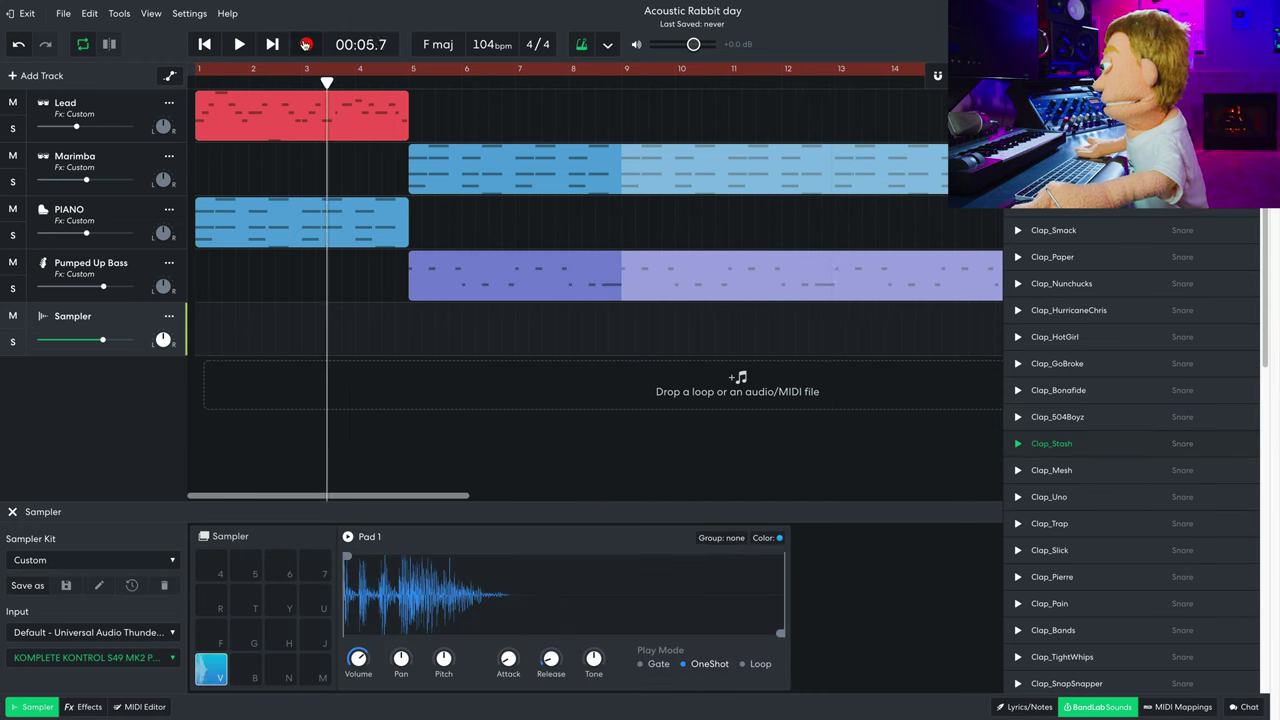
pyautogui.click(306, 45)
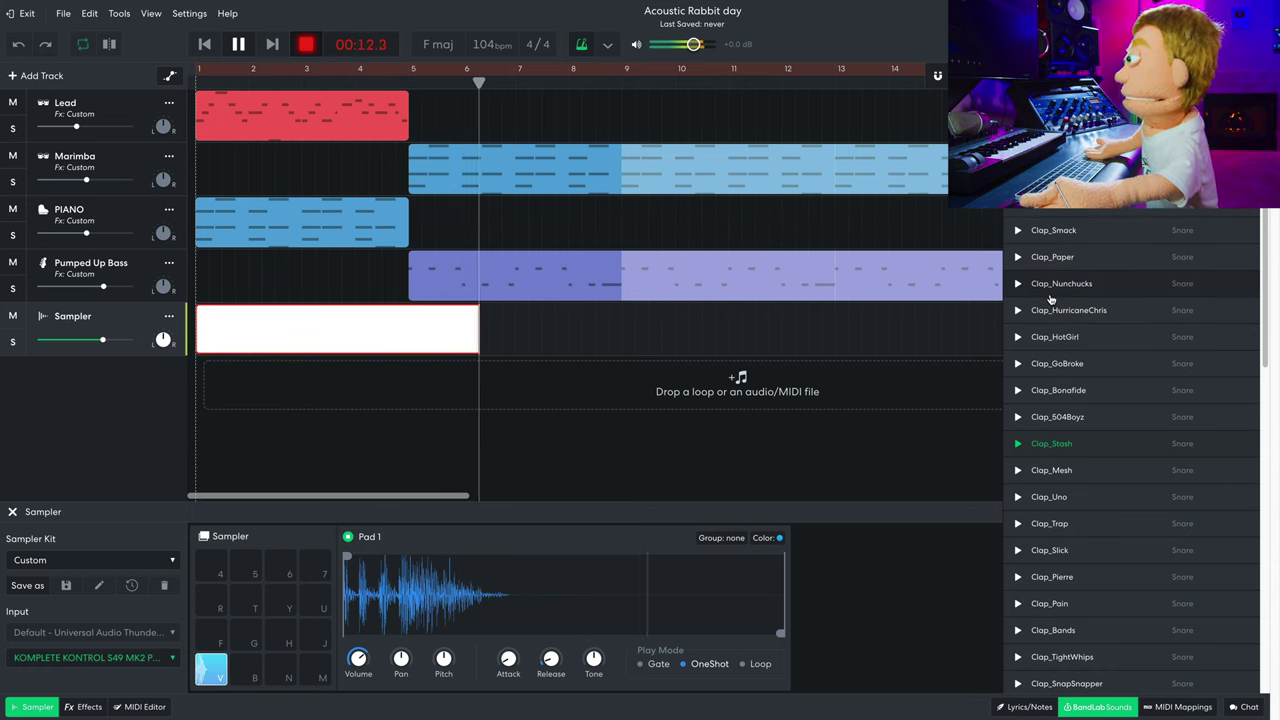
pyautogui.press('space')
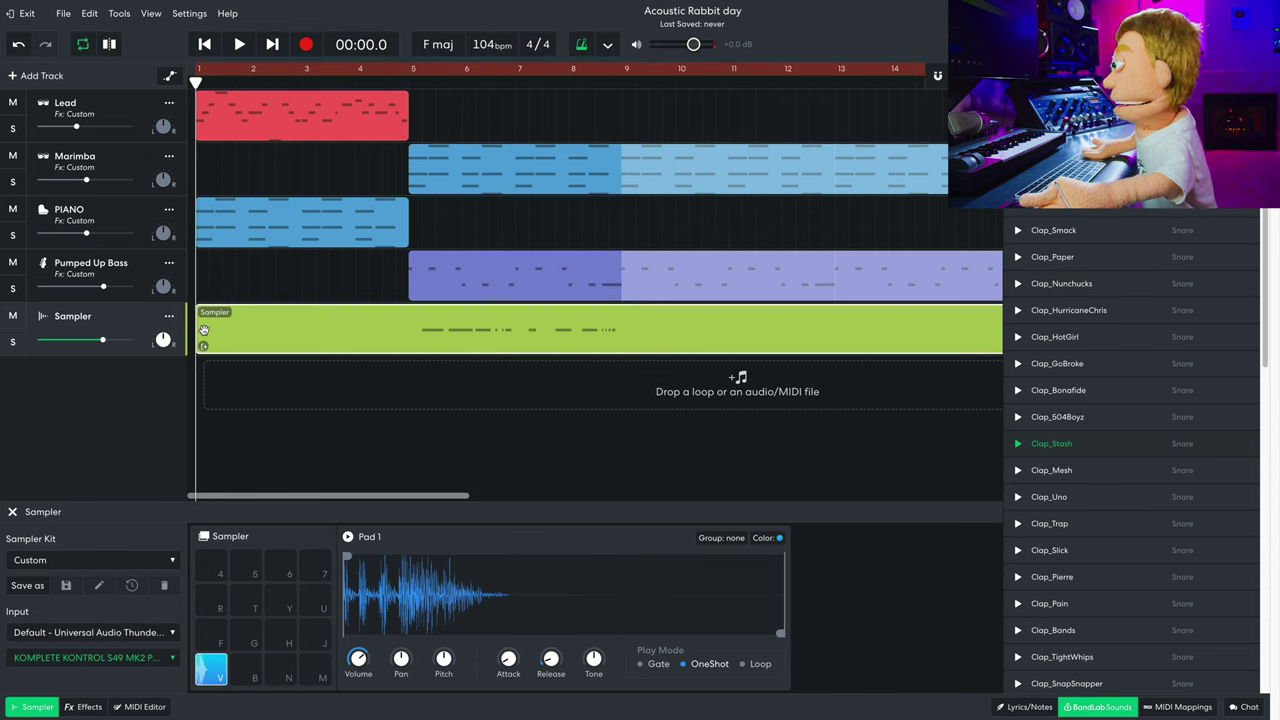
pyautogui.press('space')
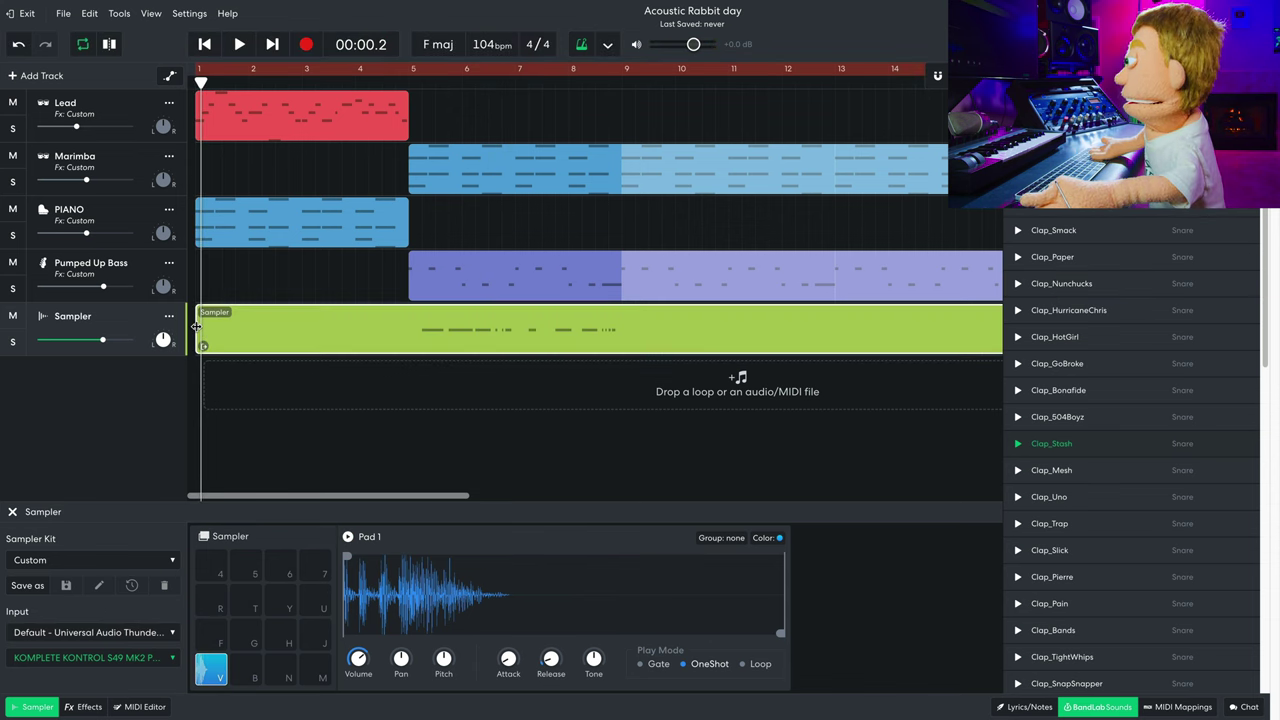
# Trim the recorded clap region so that it starts at bar 5 and ends at bar 9.
pyautogui.moveTo(206, 342); pyautogui.dragTo(406, 347)
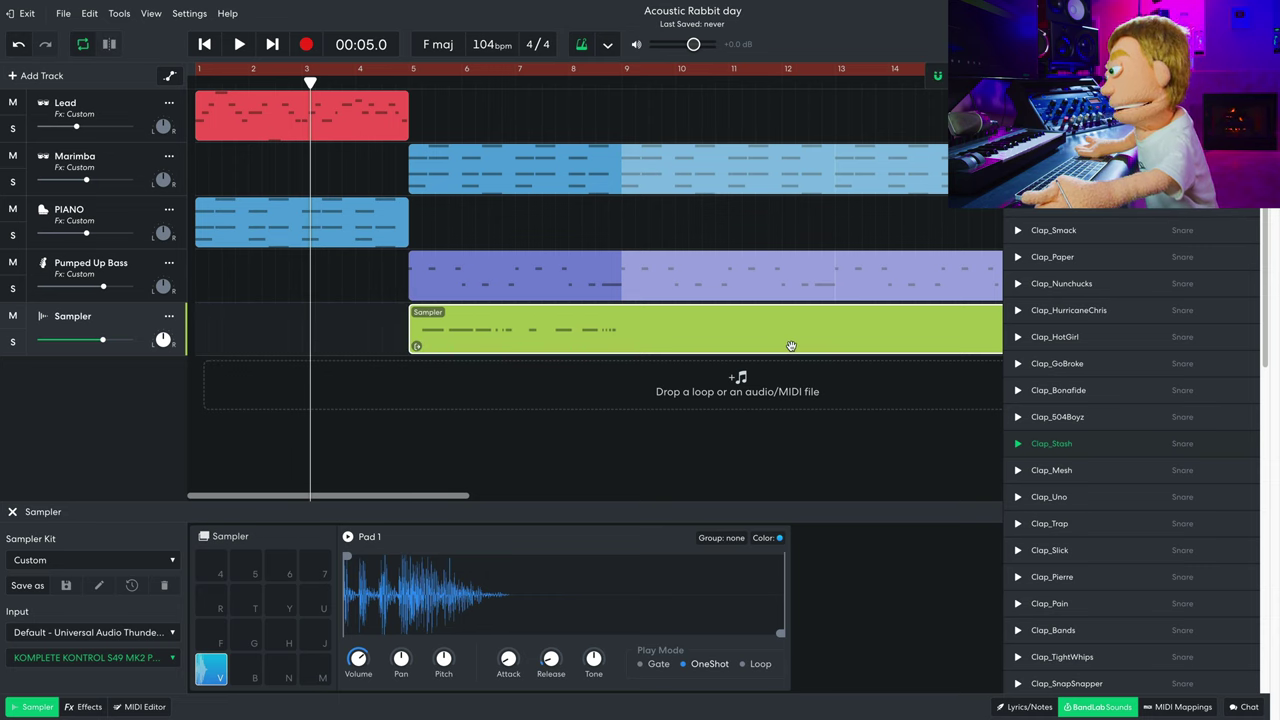
pyautogui.hscroll(10, 782, 342)
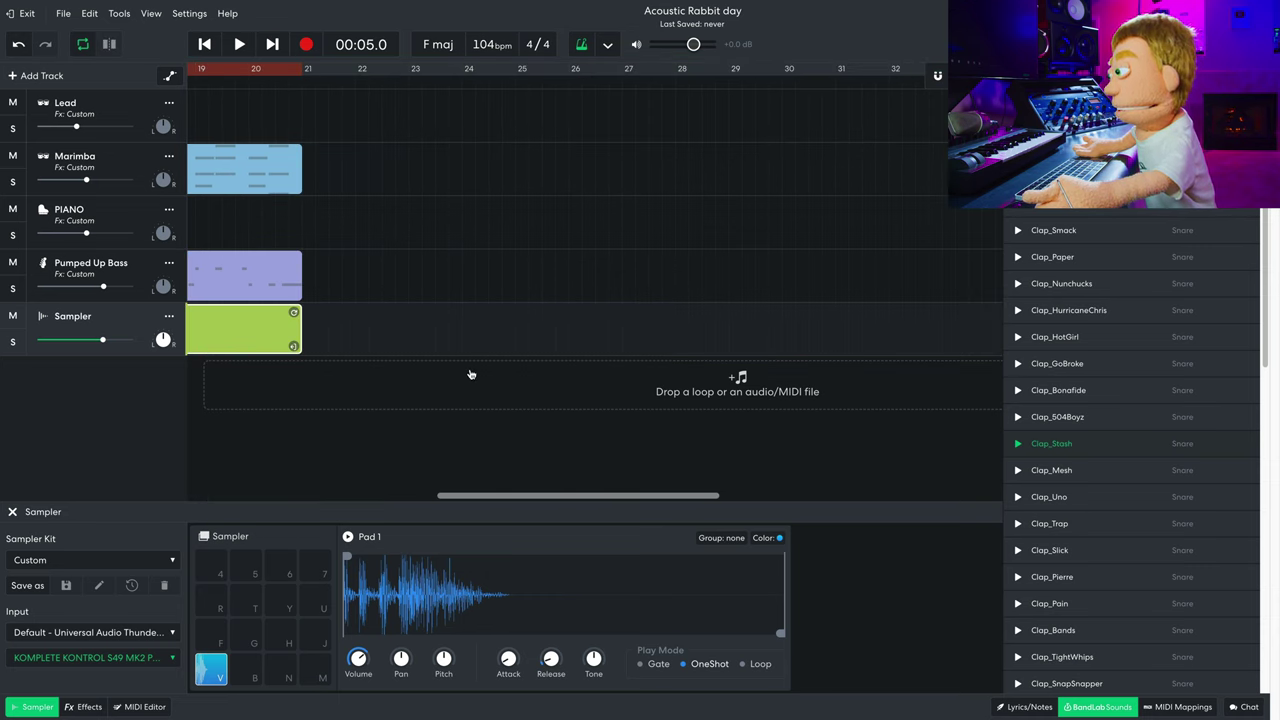
pyautogui.hscroll(-2, 471, 374)
pyautogui.moveTo(401, 346); pyautogui.dragTo(617, 345)
# Open the clap region's notes for editing and quantize them to 1/16.
pyautogui.doubleClick(491, 346)
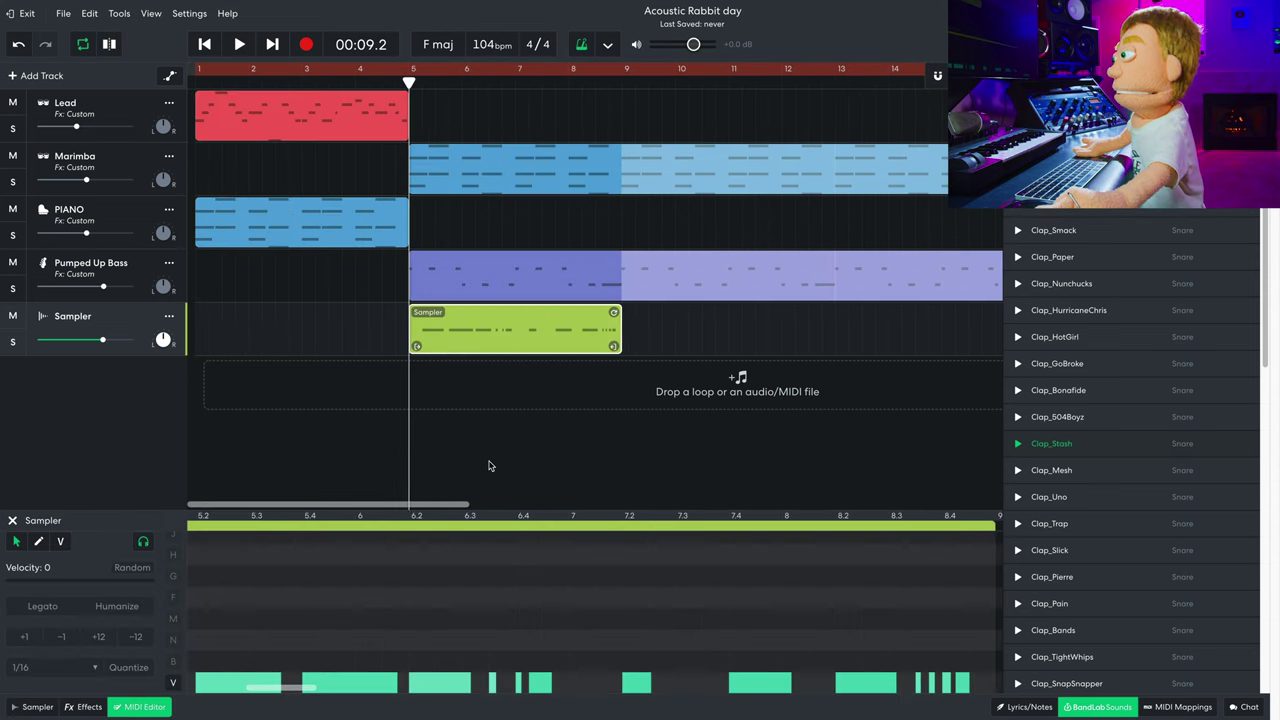
pyautogui.click(341, 682)
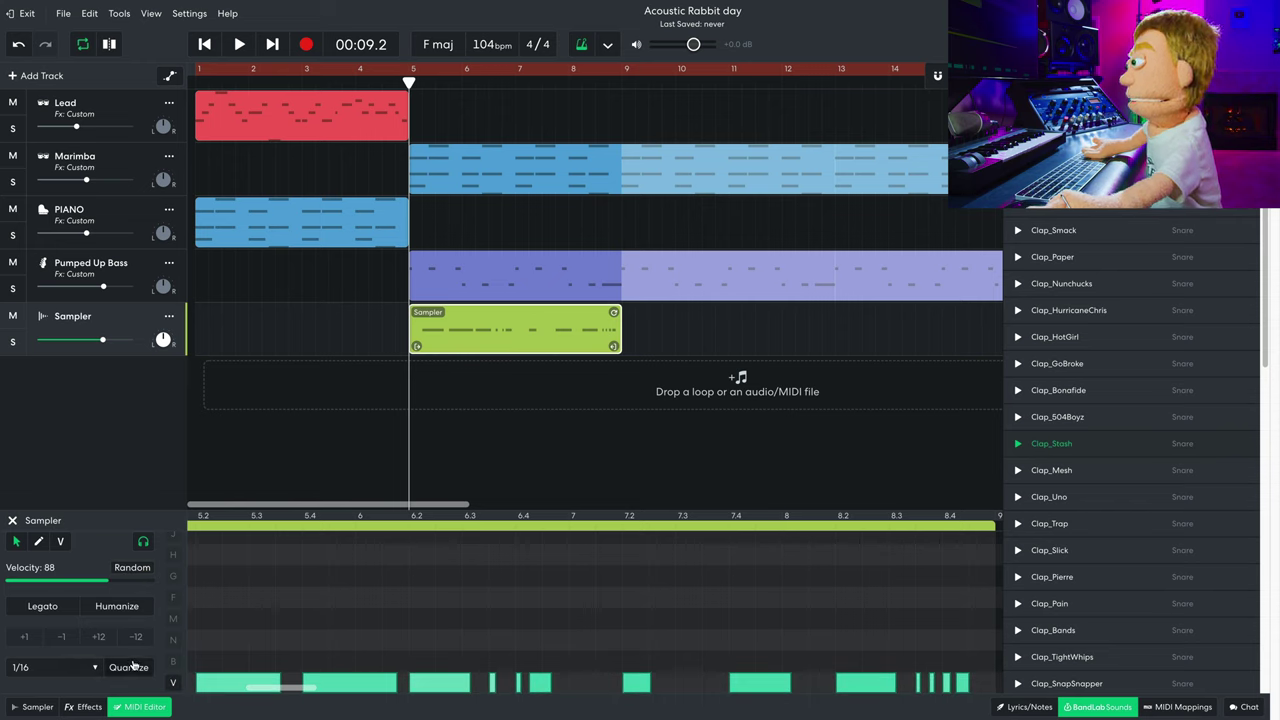
pyautogui.click(75, 667)
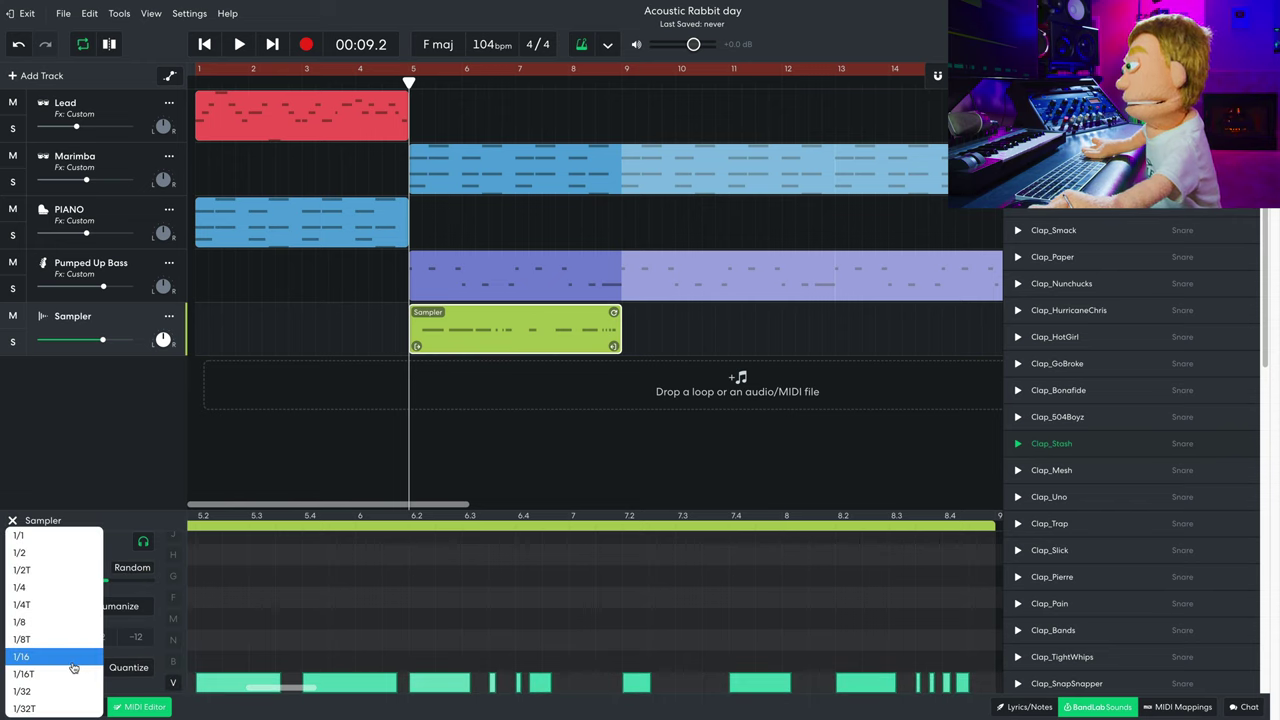
pyautogui.click(73, 665)
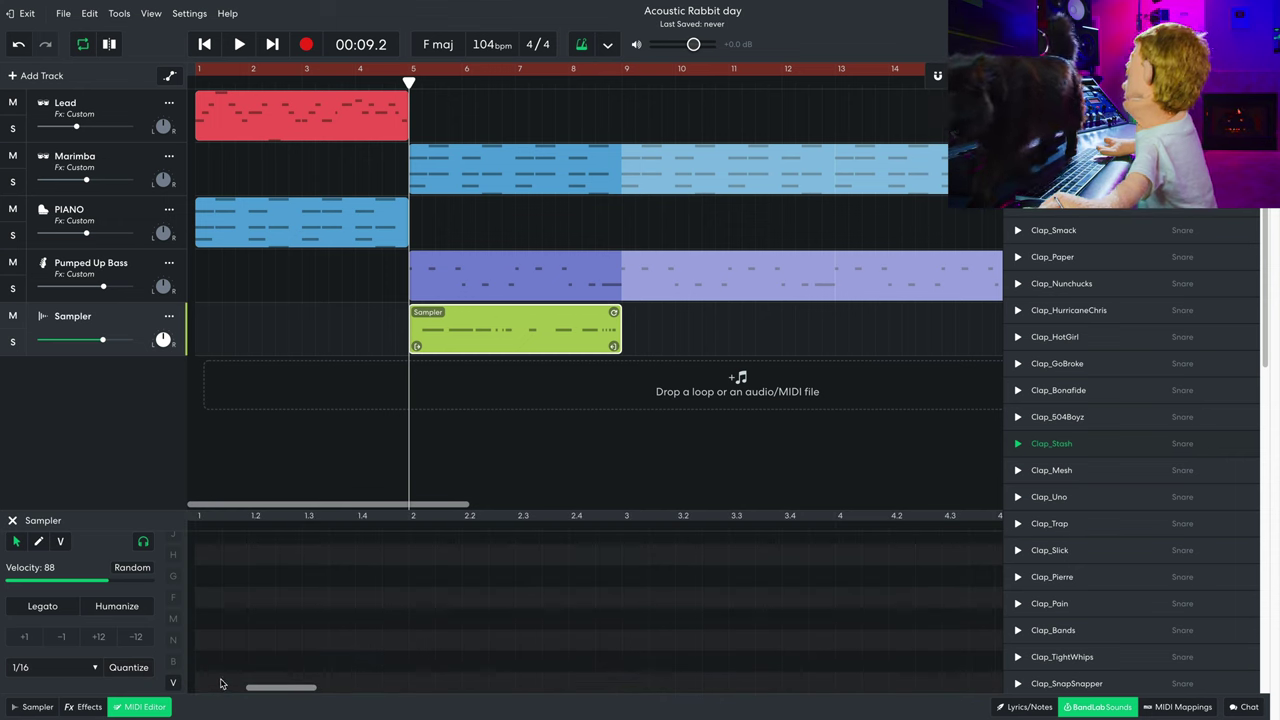
# Raise the volumes of the Marimba and Pumped Up Bass tracks while playing the song from bar 5.
pyautogui.press('space')
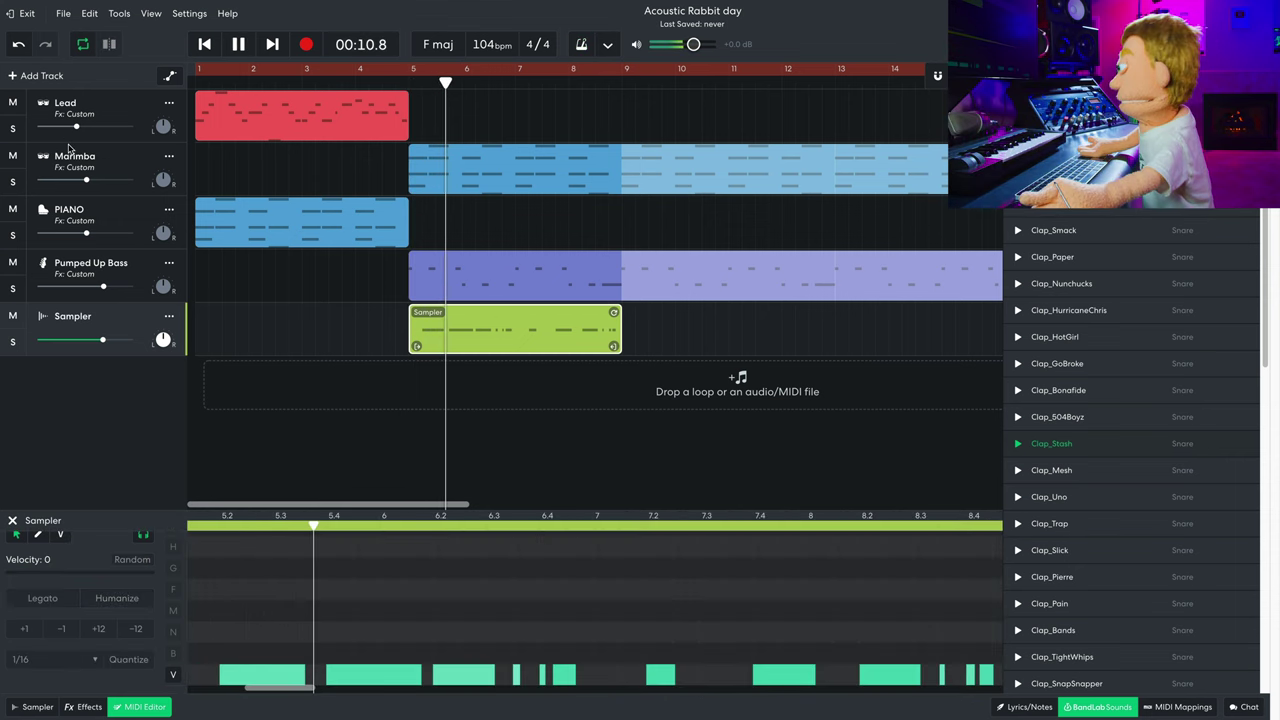
pyautogui.moveTo(108, 179); pyautogui.dragTo(100, 179)
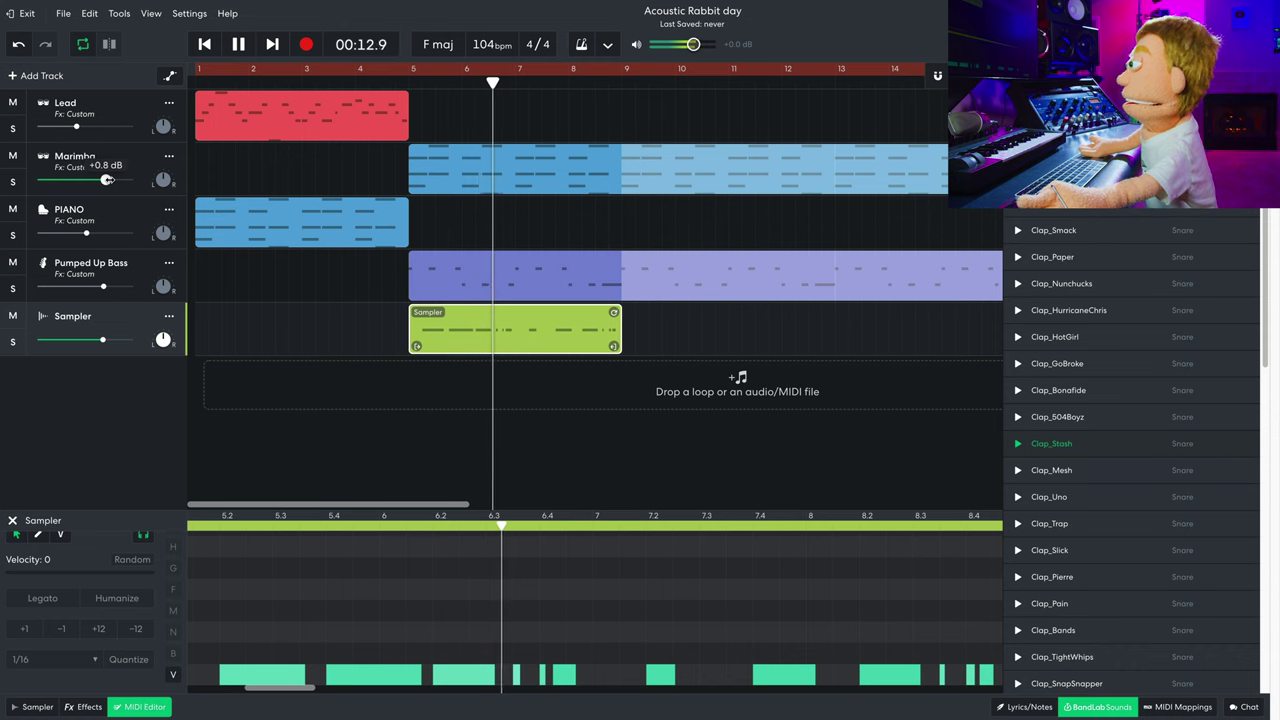
pyautogui.moveTo(103, 287); pyautogui.dragTo(127, 287)
pyautogui.click(659, 314)
pyautogui.press('space')
# Loop the clap region out to about bar 21 and rename the bass track 808 and the clap track and region CLAP.
pyautogui.moveTo(637, 314); pyautogui.dragTo(983, 329)
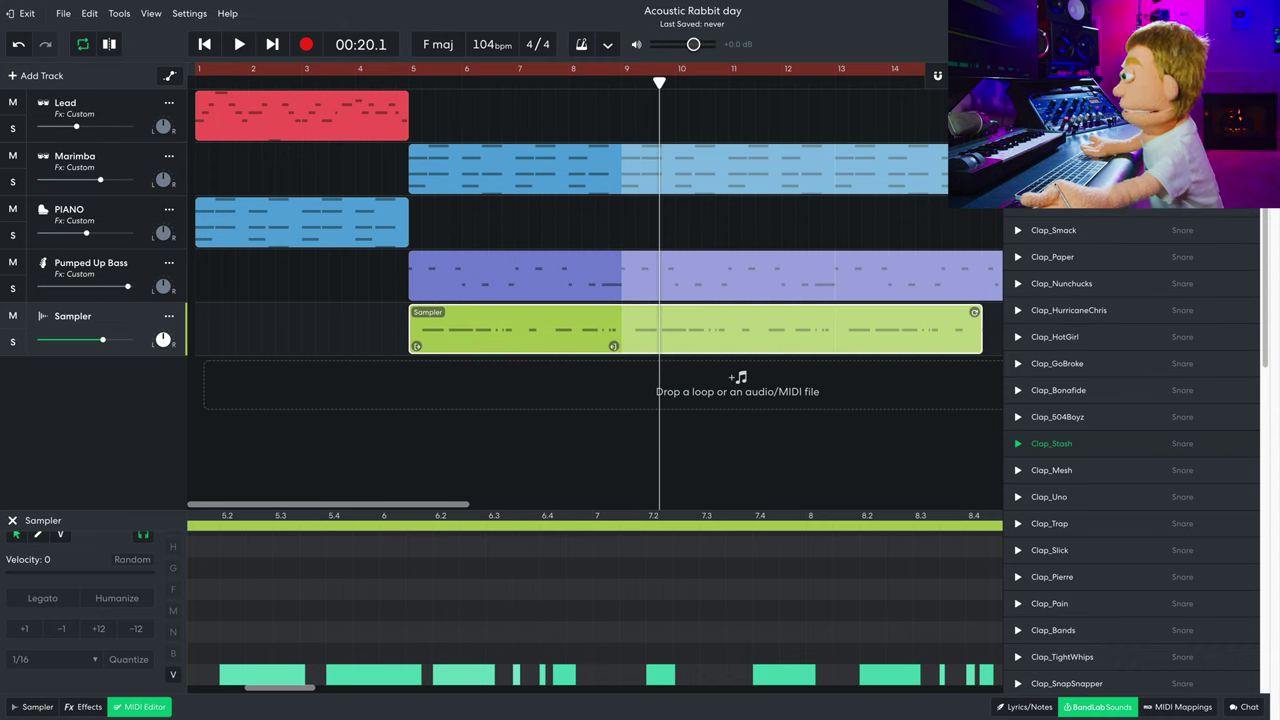
pyautogui.scroll(-2, 660, 316)
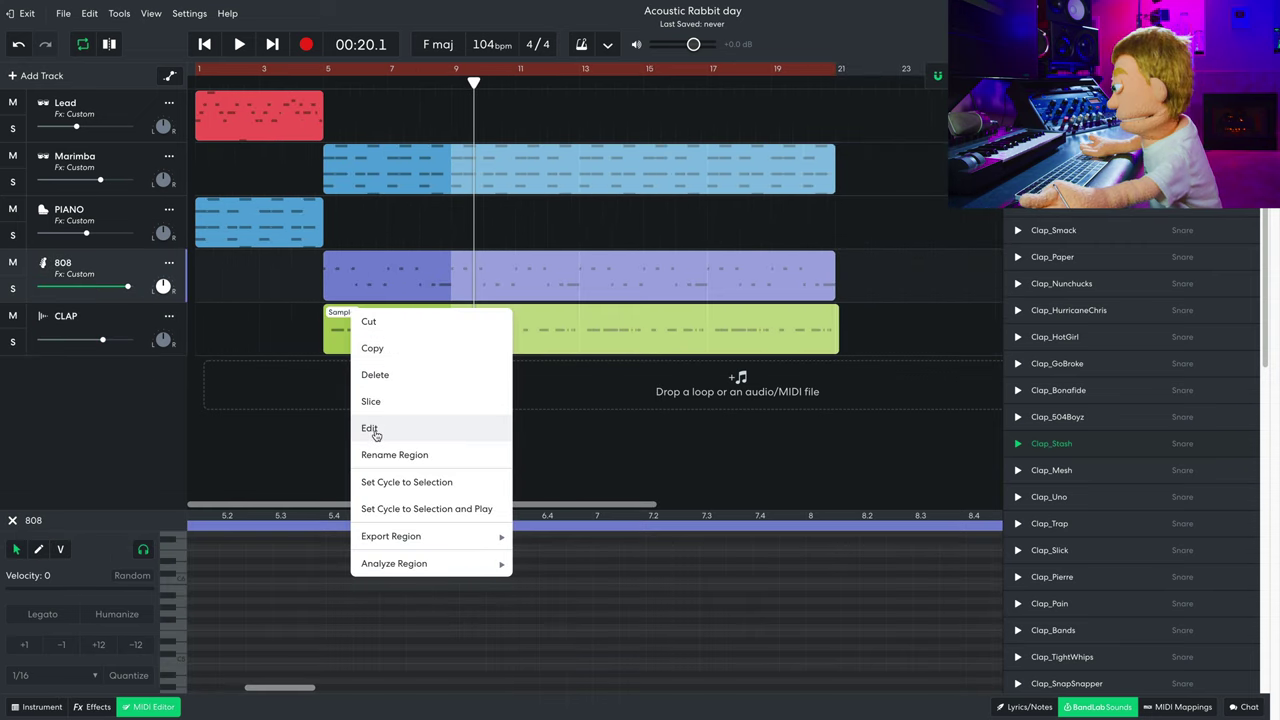
pyautogui.click(408, 461)
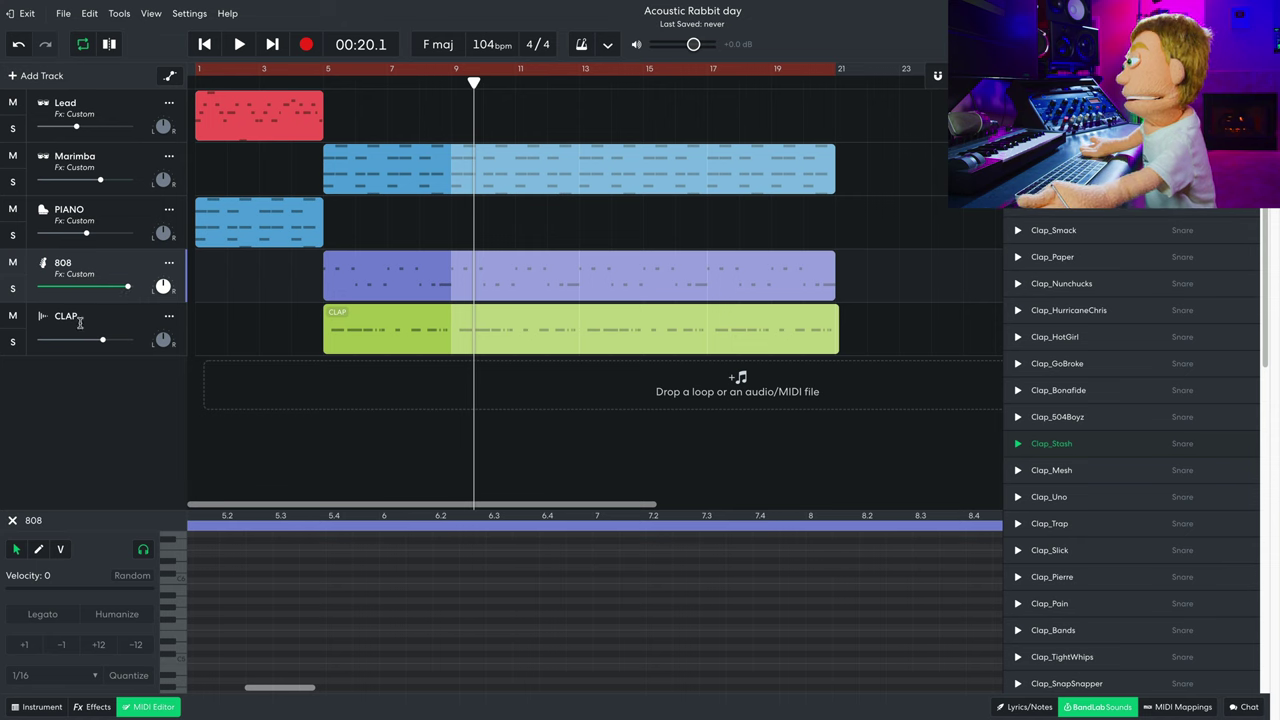
# Search the one-shot library for kick and rim samples and audition Snare_Rim2.
pyautogui.scroll(10, 1130, 450)
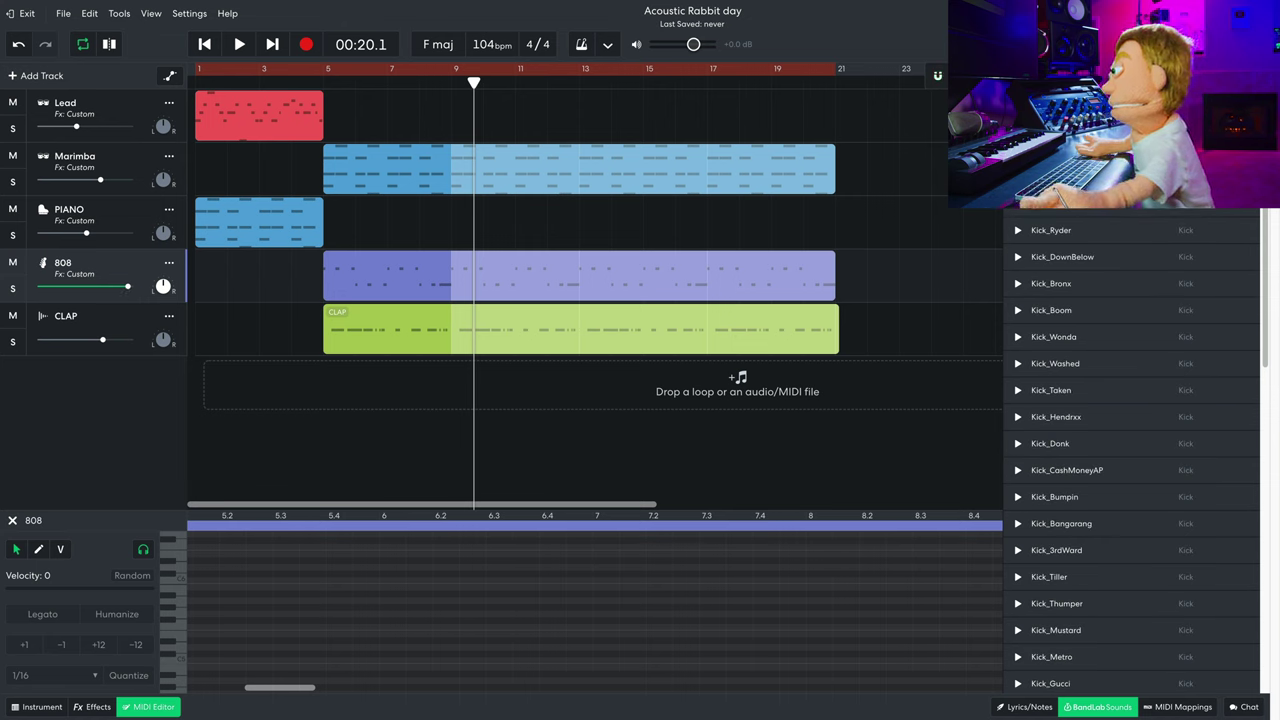
pyautogui.scroll(-5, 1130, 450)
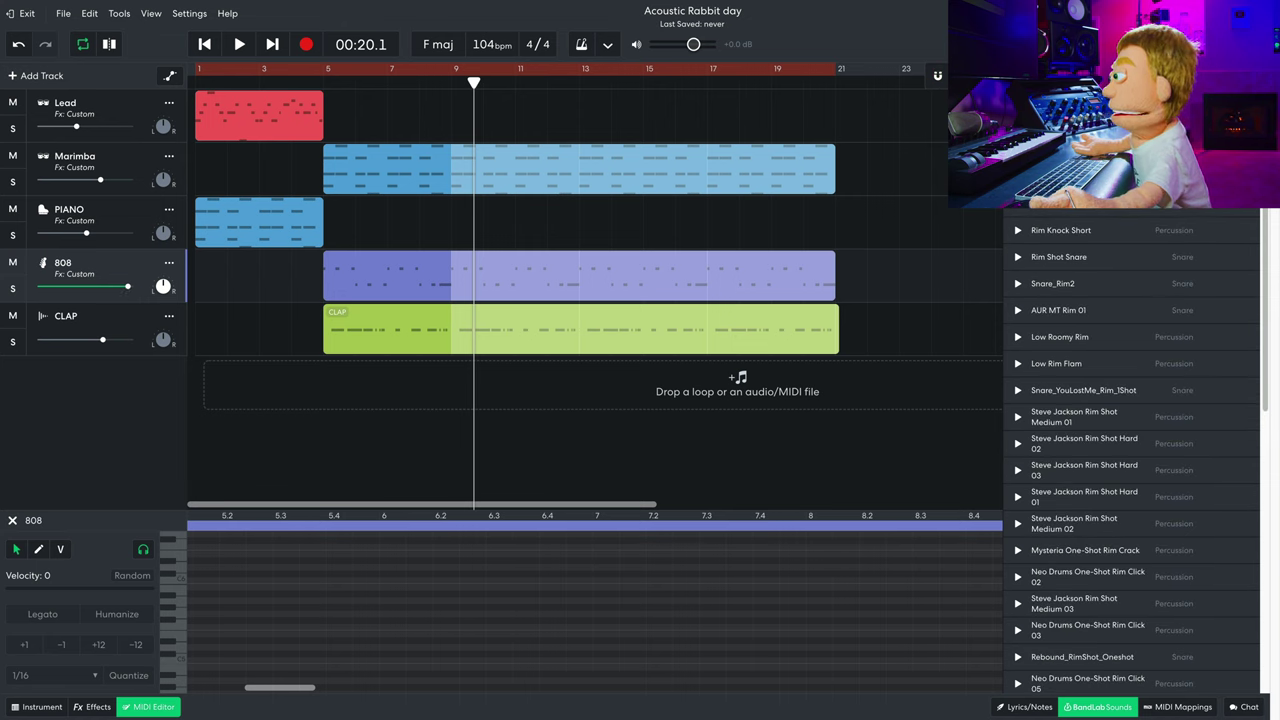
pyautogui.click(1017, 310)
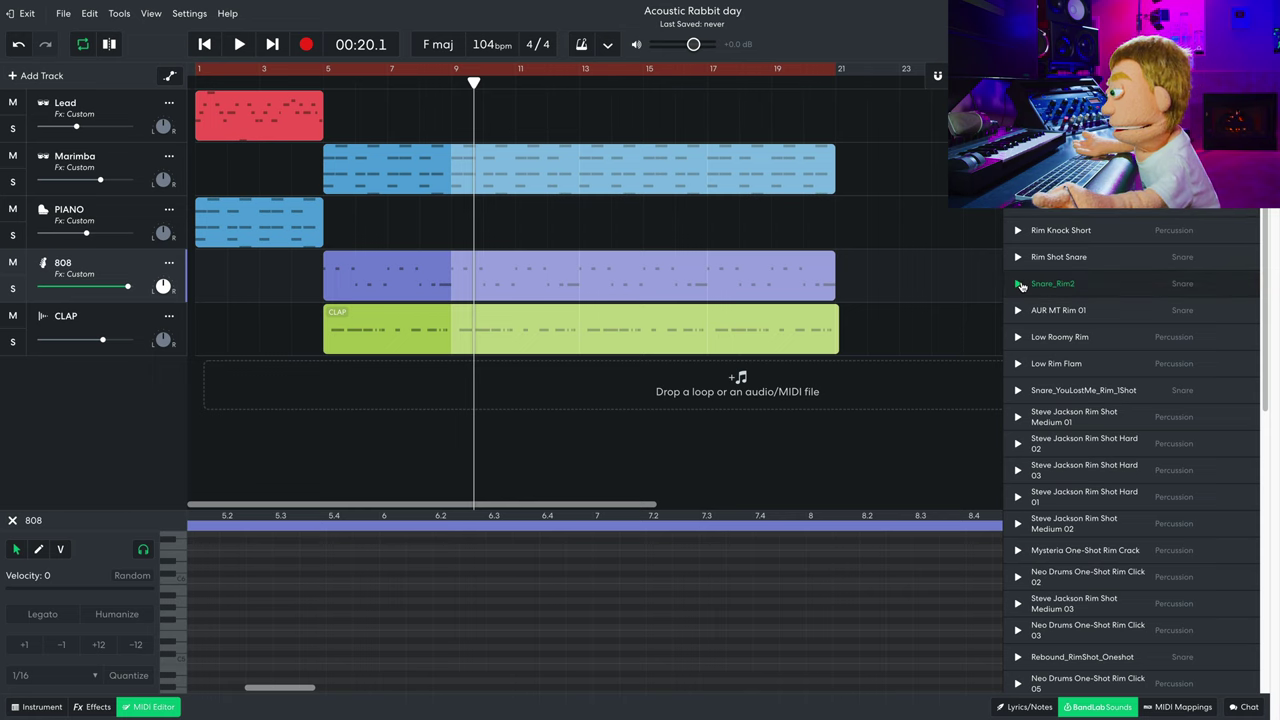
# Add another Sampler track and load the Snare_Rim2 one-shot onto its Pad 1.
pyautogui.click(36, 75)
pyautogui.click(490, 430)
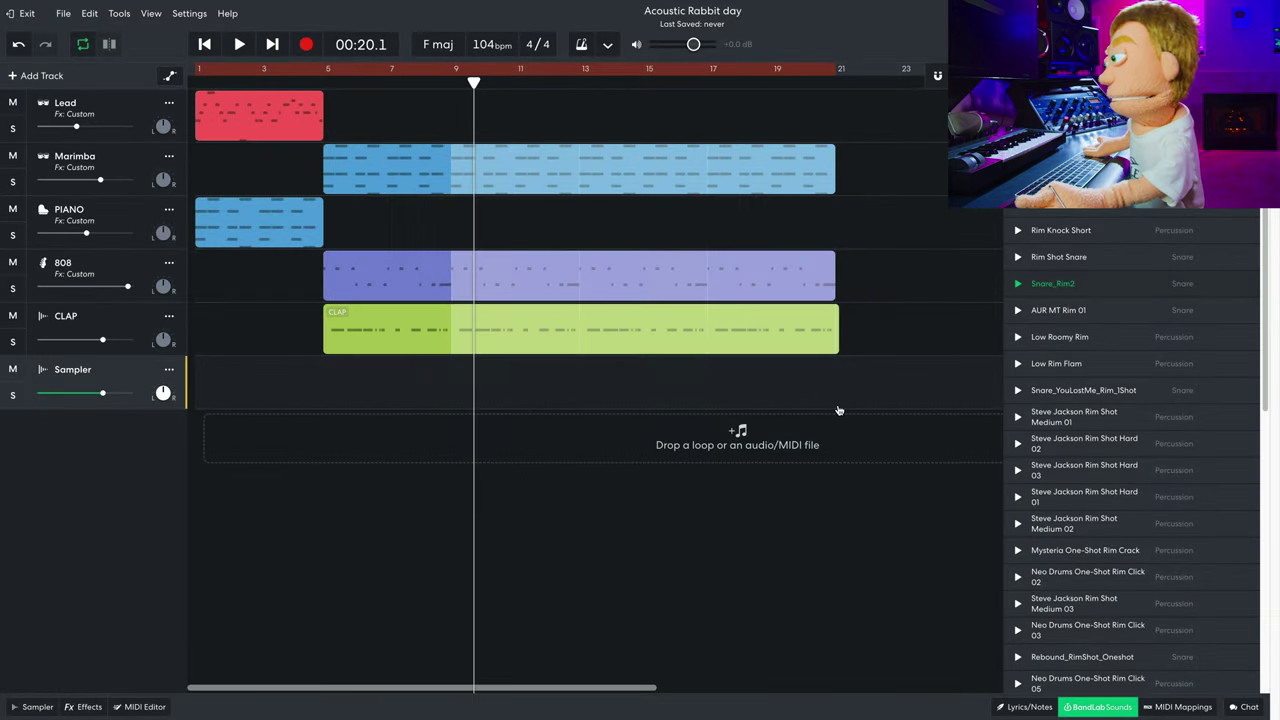
pyautogui.click(37, 707)
pyautogui.moveTo(1052, 283); pyautogui.dragTo(211, 670)
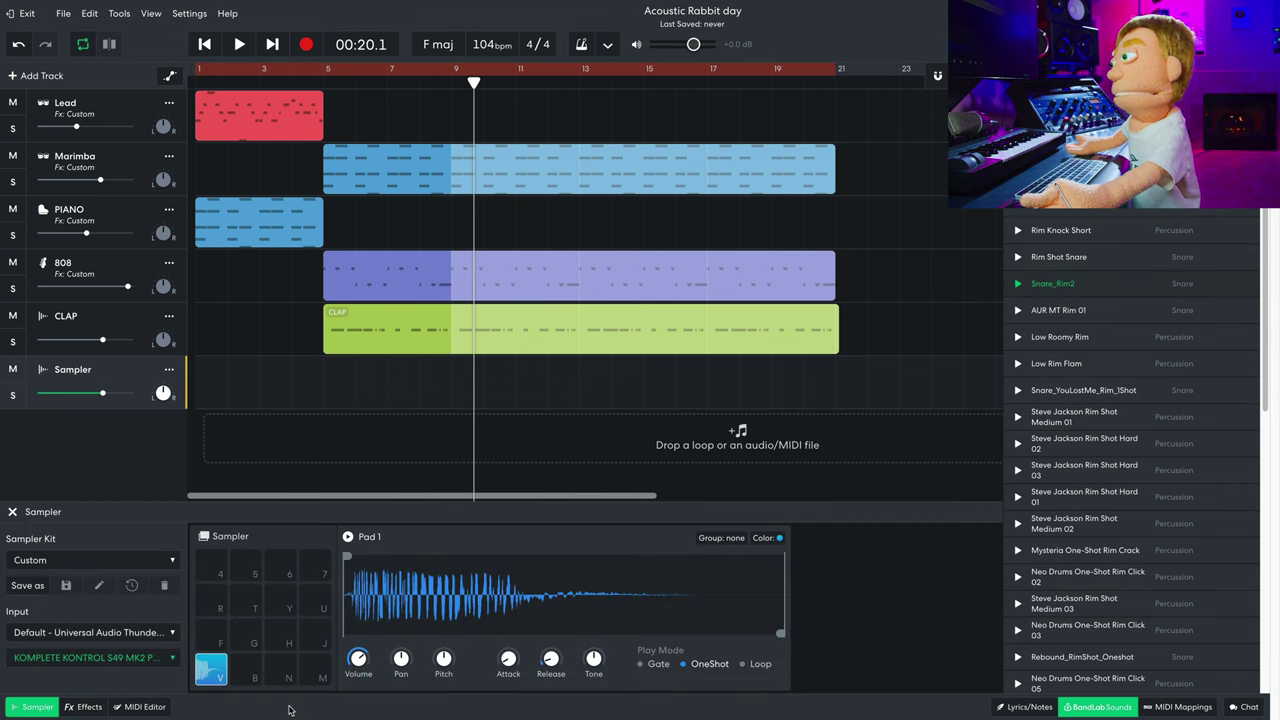
# Record rim hits on the new Sampler track and trim the start of the recorded region to bar 5.
pyautogui.click(326, 68)
pyautogui.click(306, 44)
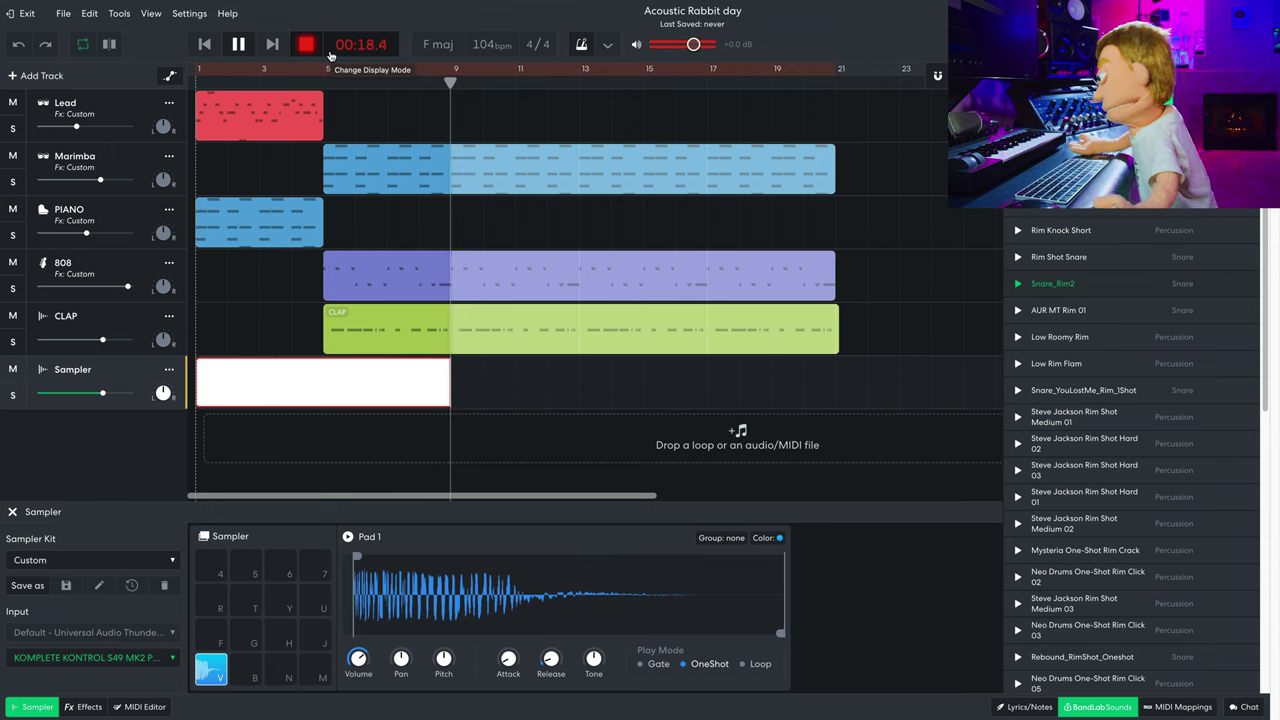
pyautogui.press('space')
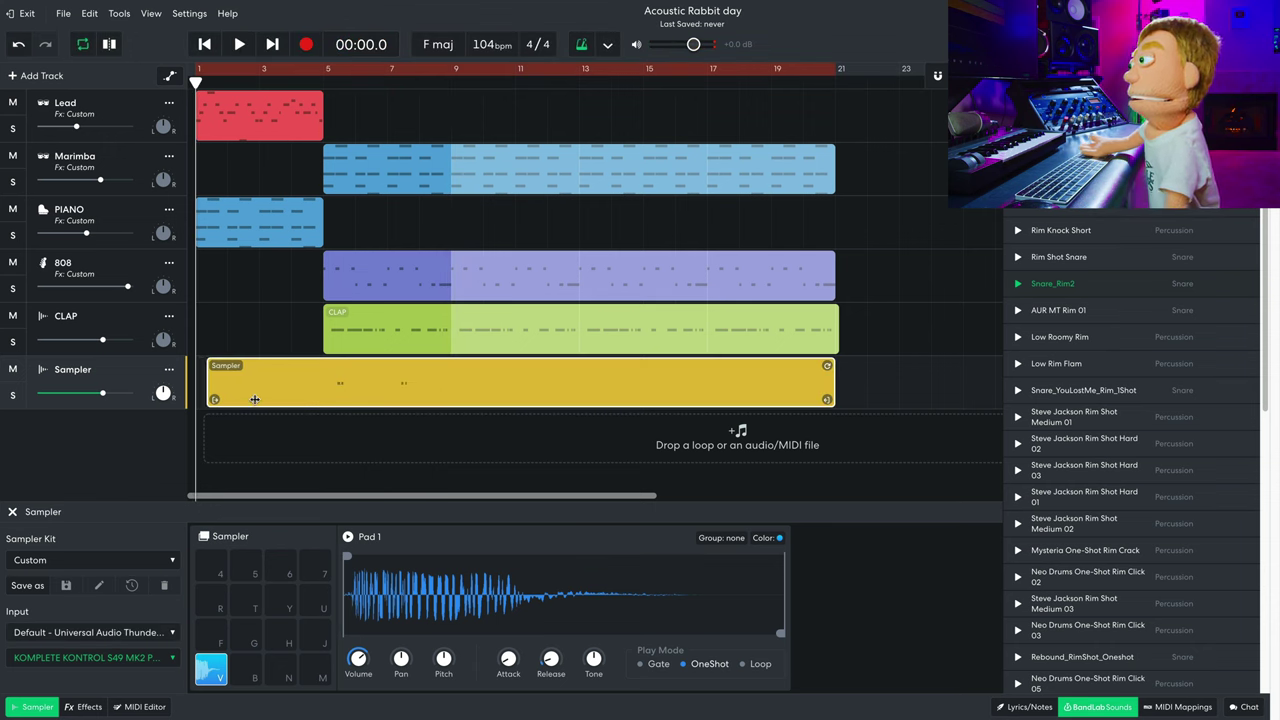
pyautogui.moveTo(254, 399); pyautogui.dragTo(342, 399)
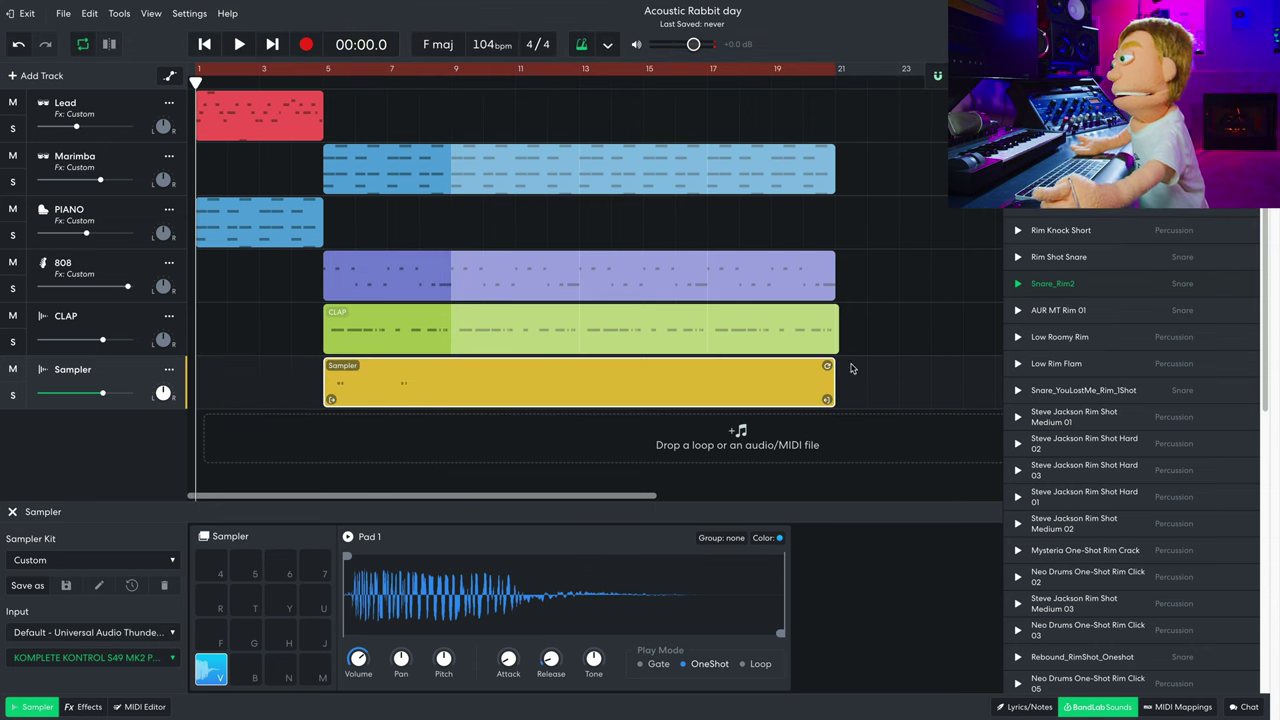
# Shorten the rim region to end at bar 9, open its notes and quantize all of them to 1/16.
pyautogui.doubleClick(390, 383)
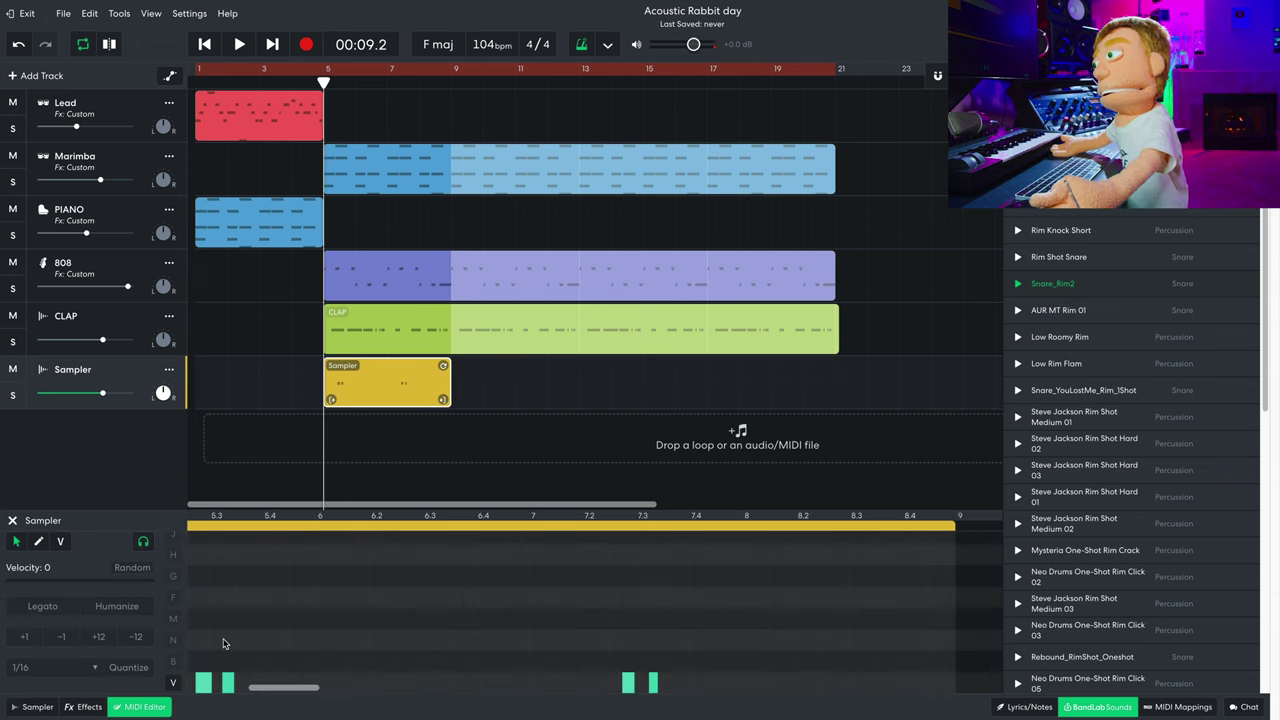
pyautogui.click(198, 672)
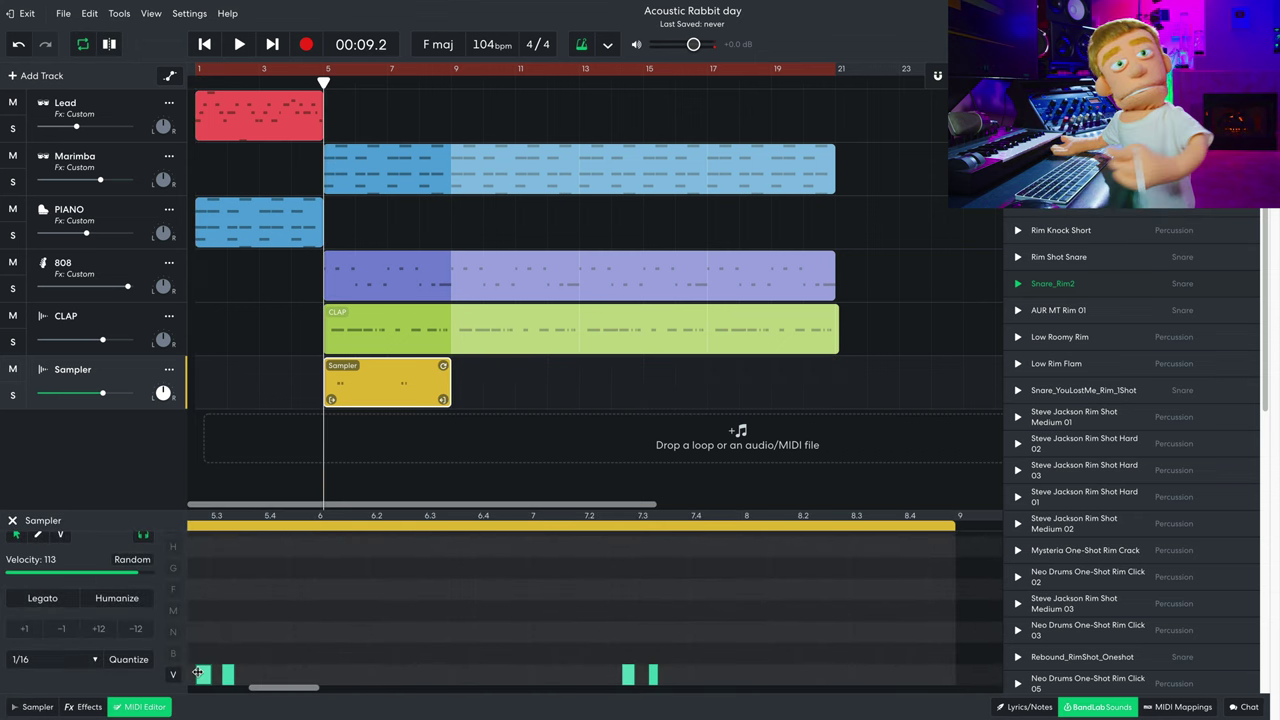
pyautogui.click(95, 654)
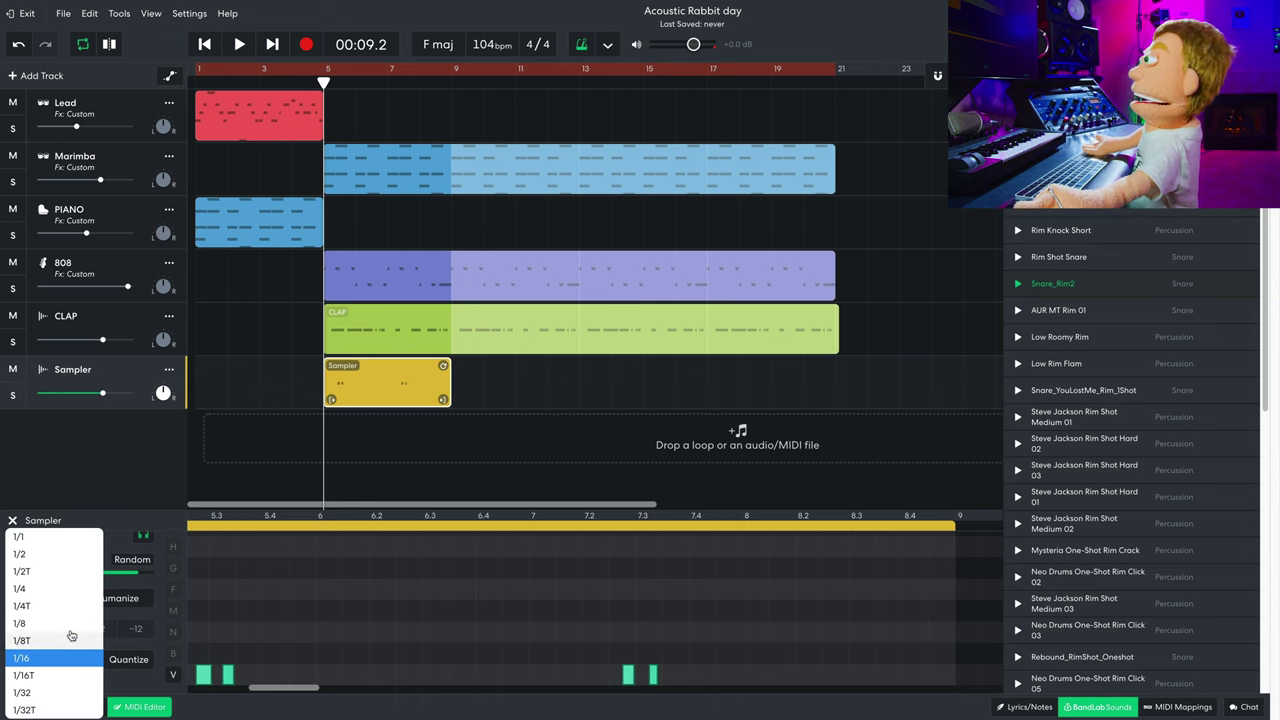
pyautogui.click(222, 678)
pyautogui.moveTo(198, 647); pyautogui.dragTo(687, 678)
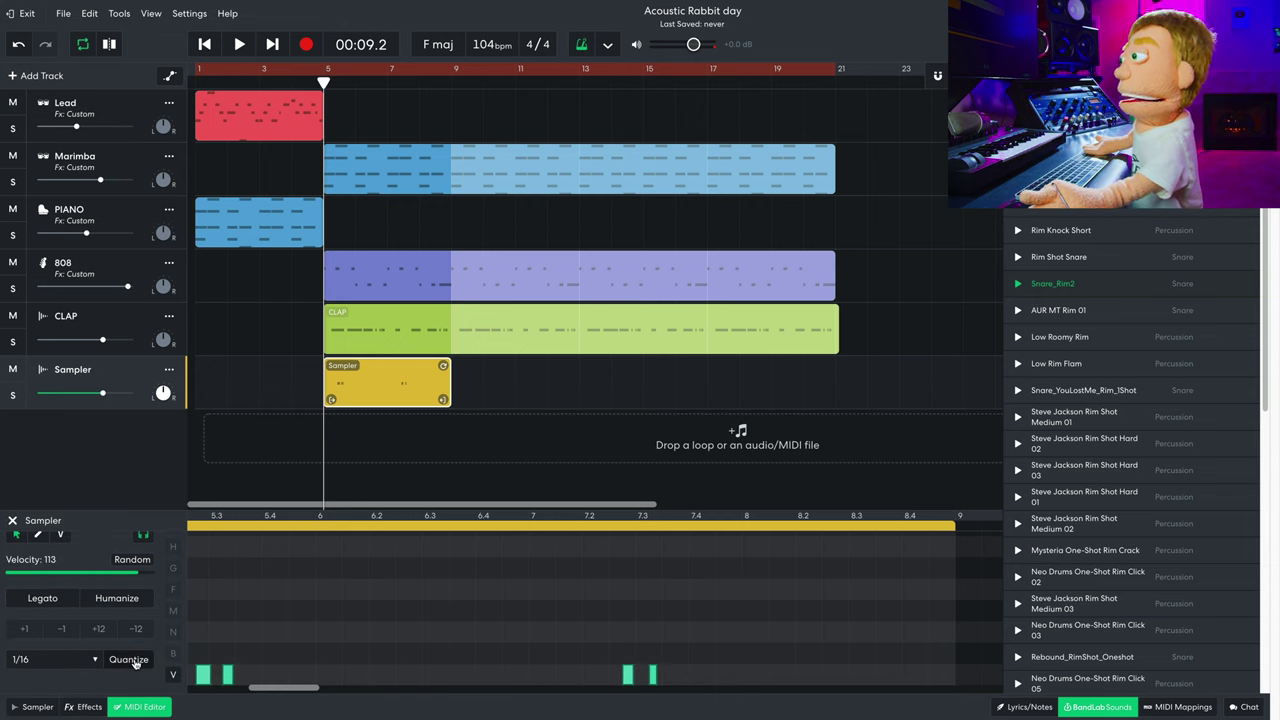
pyautogui.click(88, 657)
pyautogui.click(125, 663)
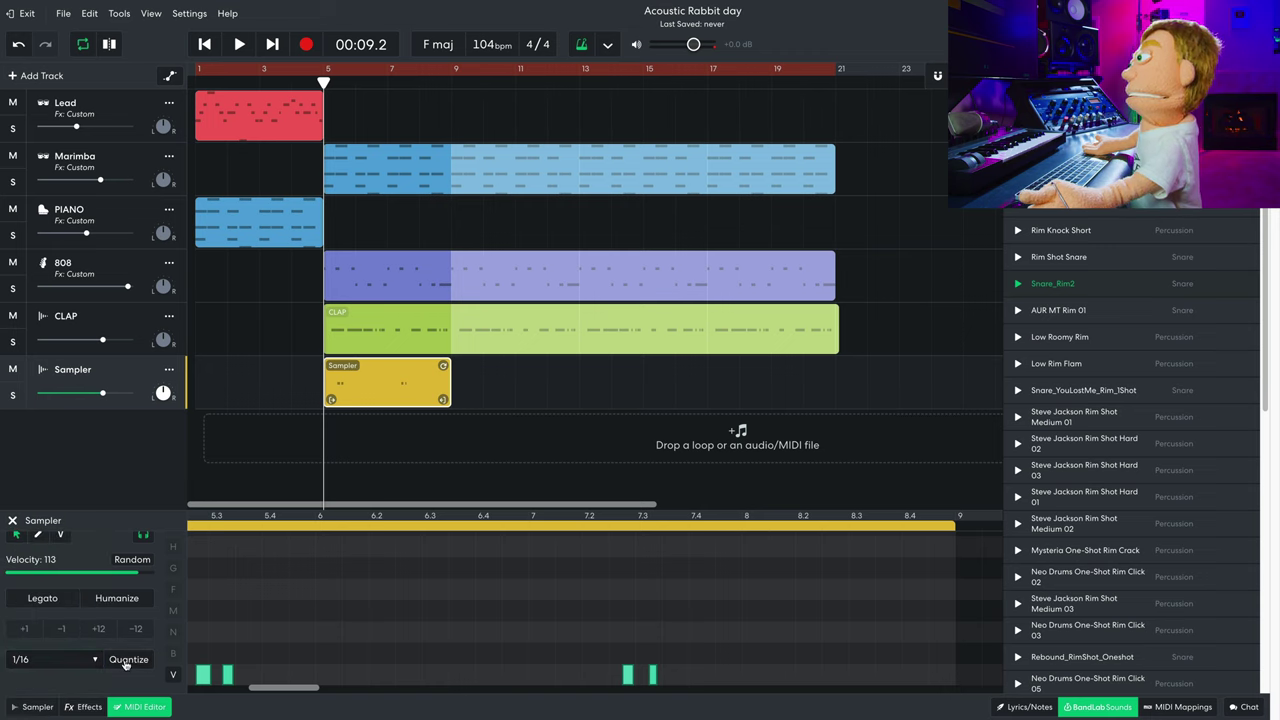
# Lower the rim and clap track volumes during playback and loop the rim region out to bar 21.
pyautogui.press('space')
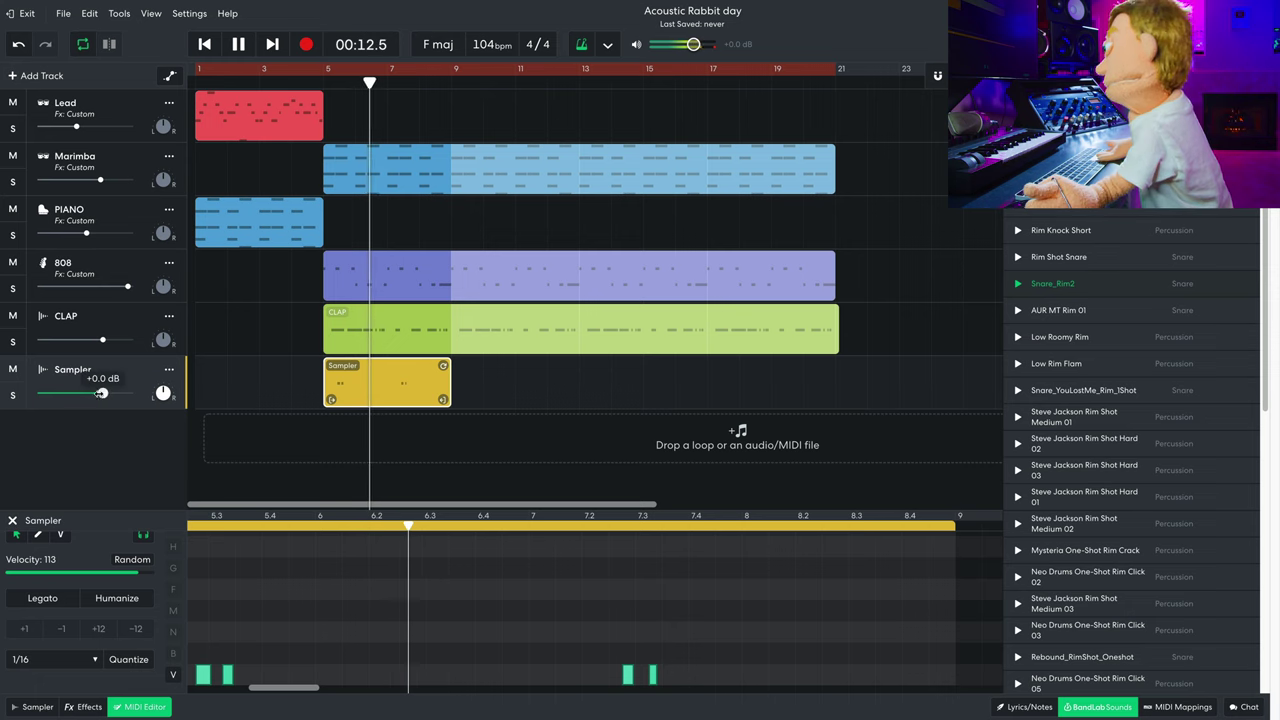
pyautogui.moveTo(102, 393); pyautogui.dragTo(73, 393)
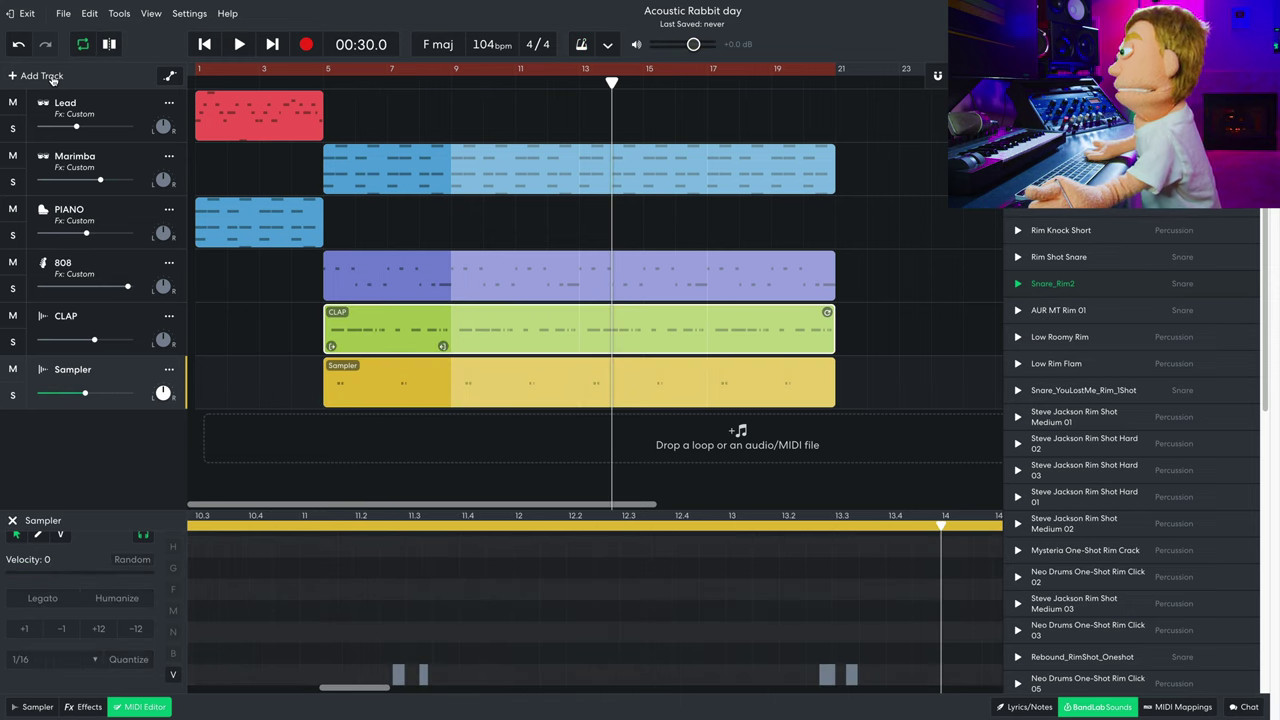
# Add a Drum Machine track below the existing Sampler track.
pyautogui.click(42, 76)
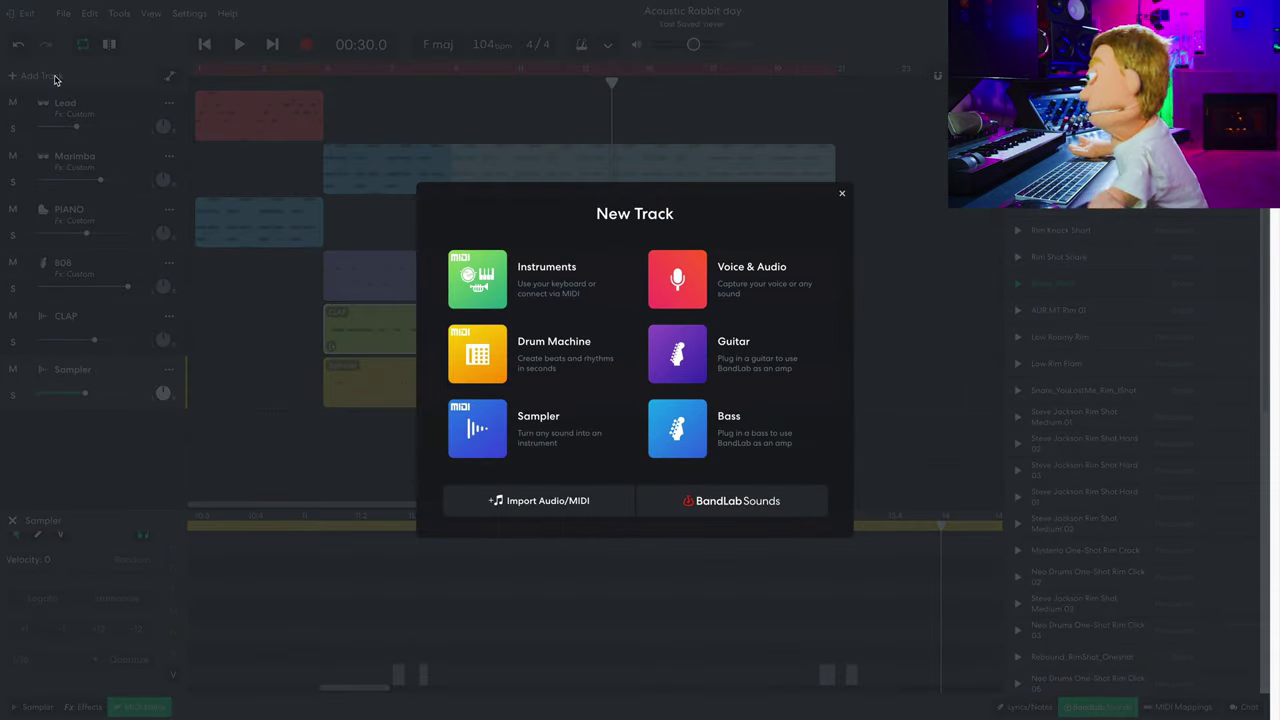
pyautogui.click(472, 342)
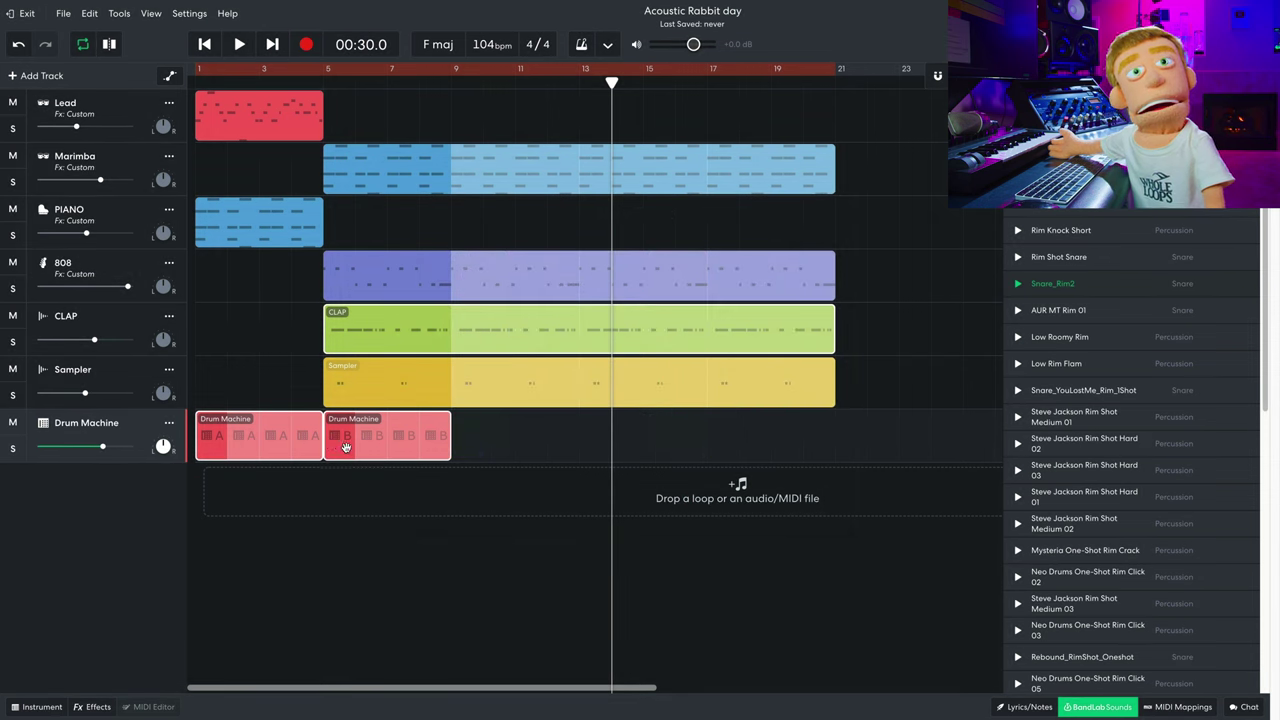
pyautogui.rightClick(345, 447)
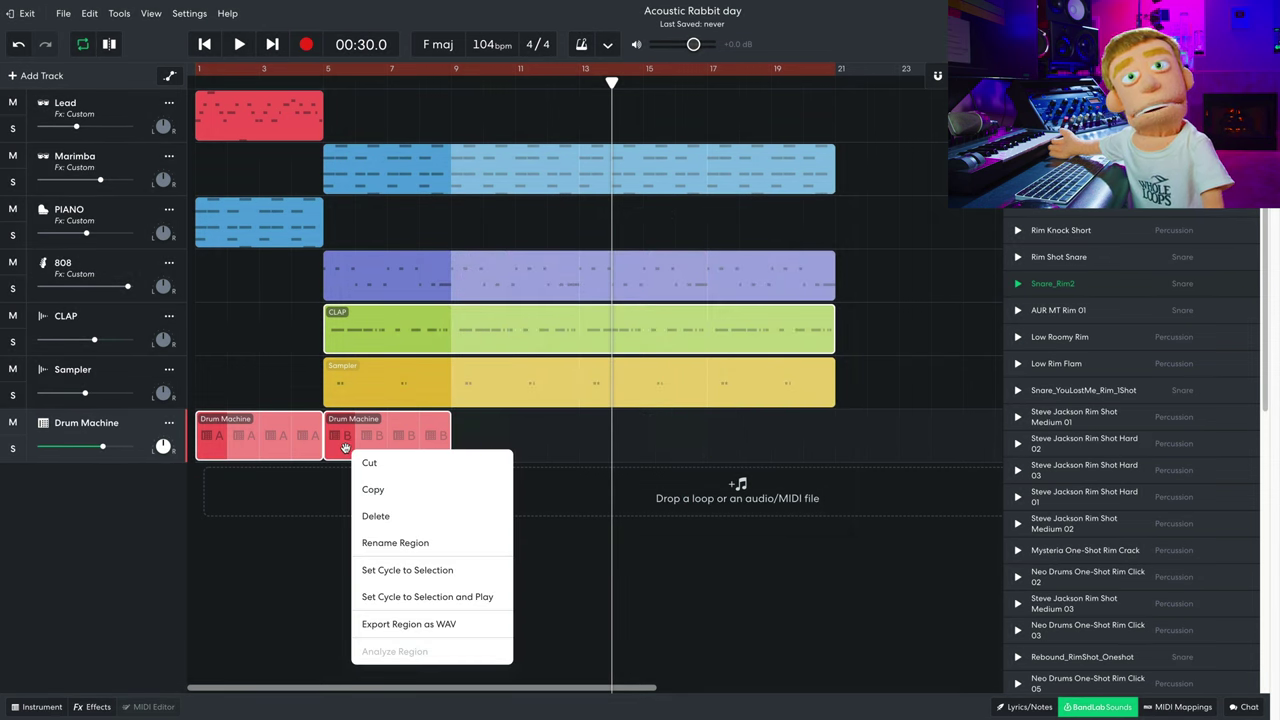
pyautogui.click(390, 516)
pyautogui.hotkey('ctrl', 'z')
# Arrange the drum regions so pattern A loops from bar 5 to bar 13 and pattern B loops from bar 13 to bar 21.
pyautogui.moveTo(349, 446); pyautogui.dragTo(849, 446)
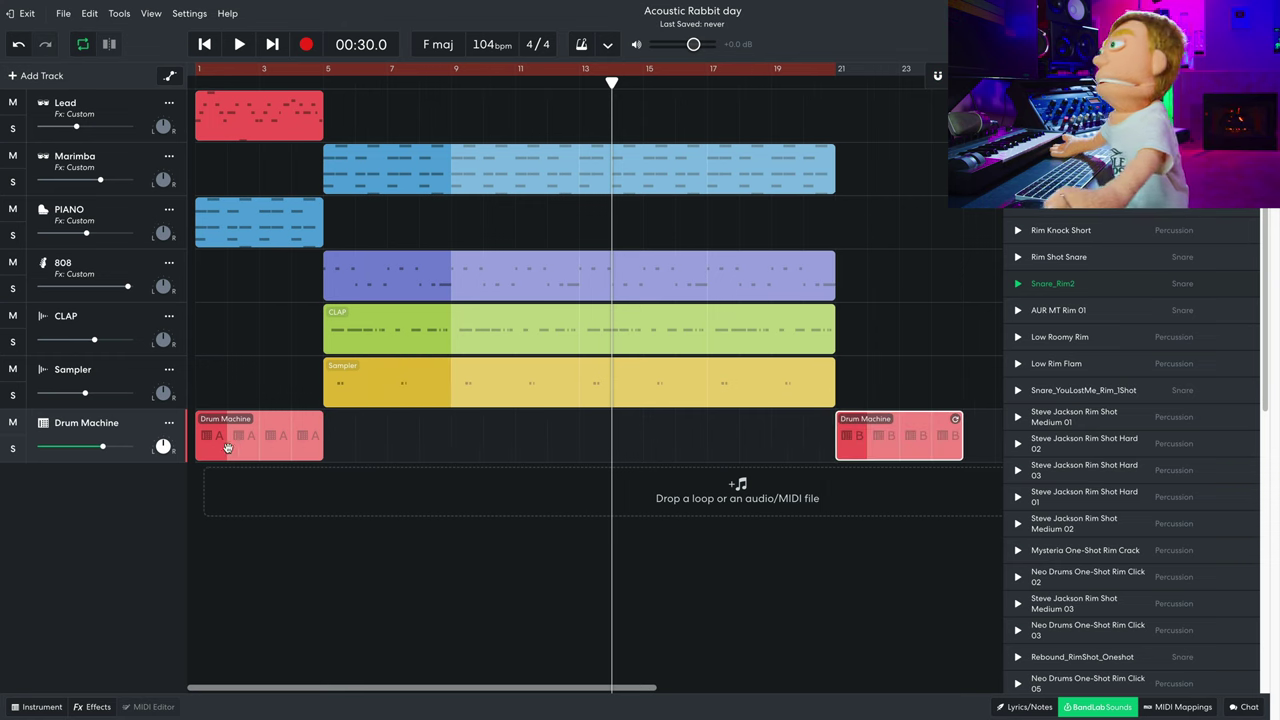
pyautogui.moveTo(211, 450); pyautogui.dragTo(362, 440)
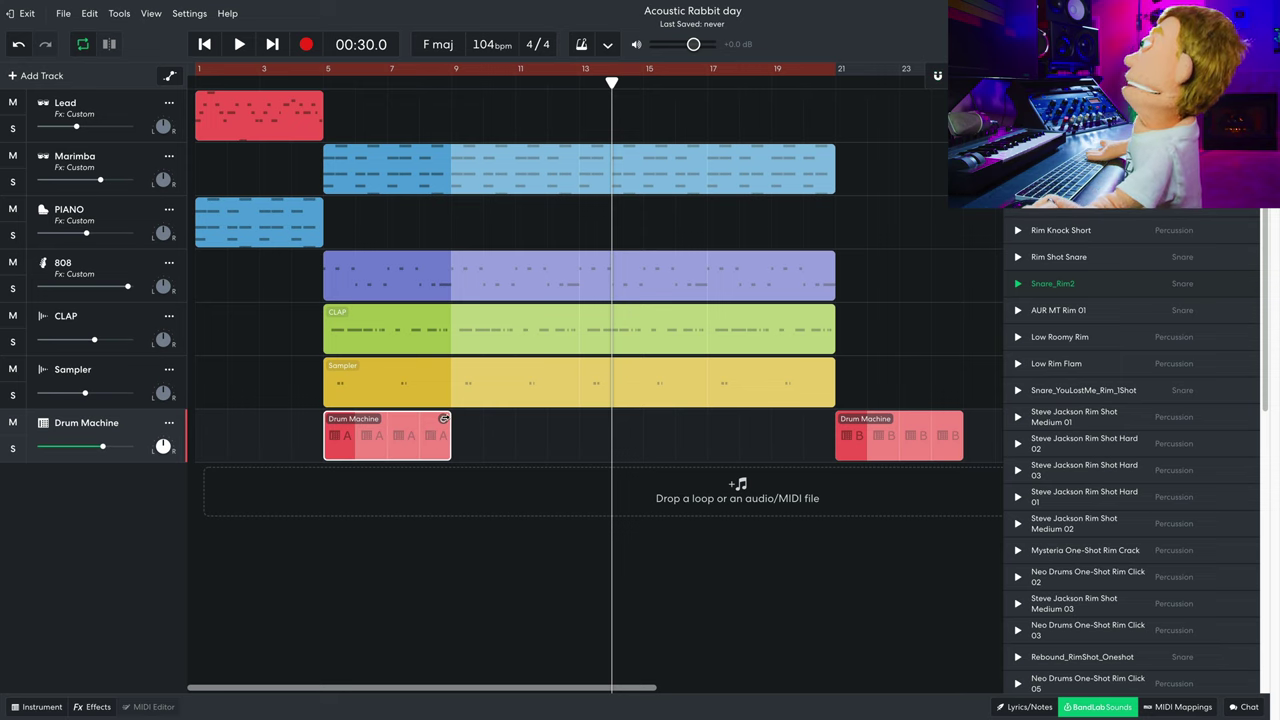
pyautogui.moveTo(443, 418); pyautogui.dragTo(571, 420)
pyautogui.moveTo(852, 444); pyautogui.dragTo(597, 444)
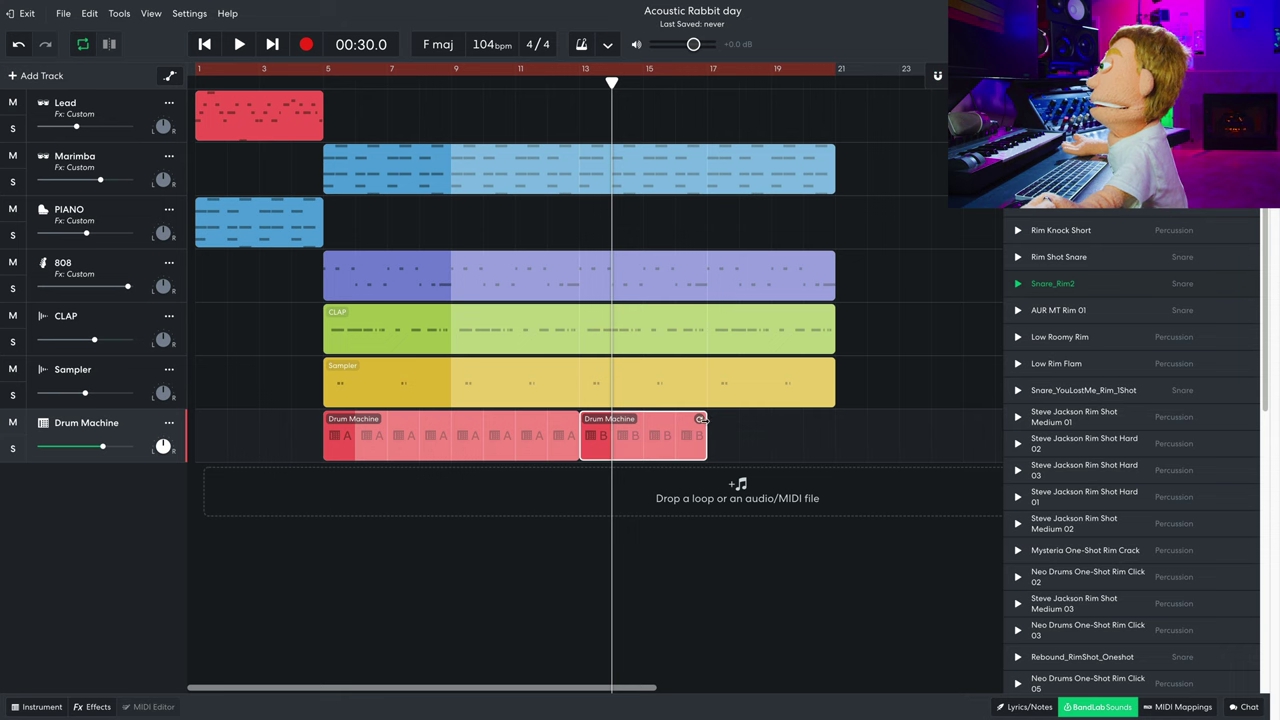
pyautogui.moveTo(702, 420); pyautogui.dragTo(827, 420)
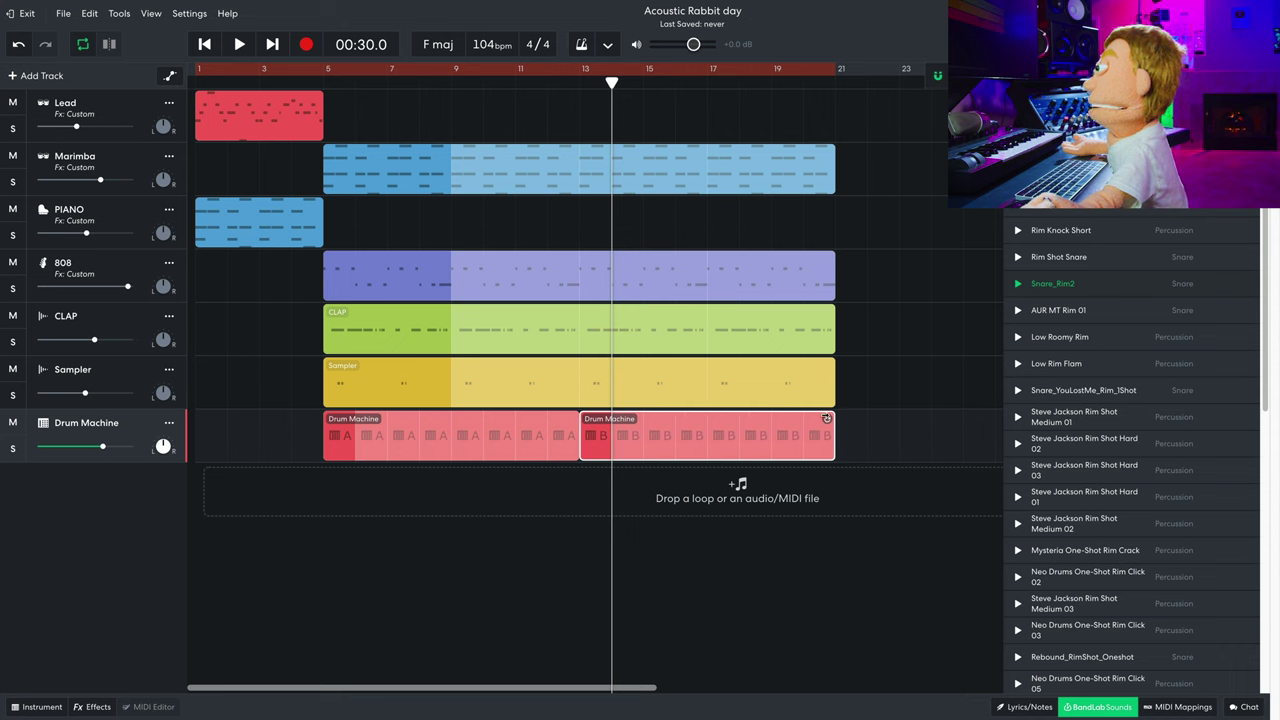
# Open the pattern A drum region and listen to it on its own, and play the song from just before bar 5.
pyautogui.doubleClick(340, 448)
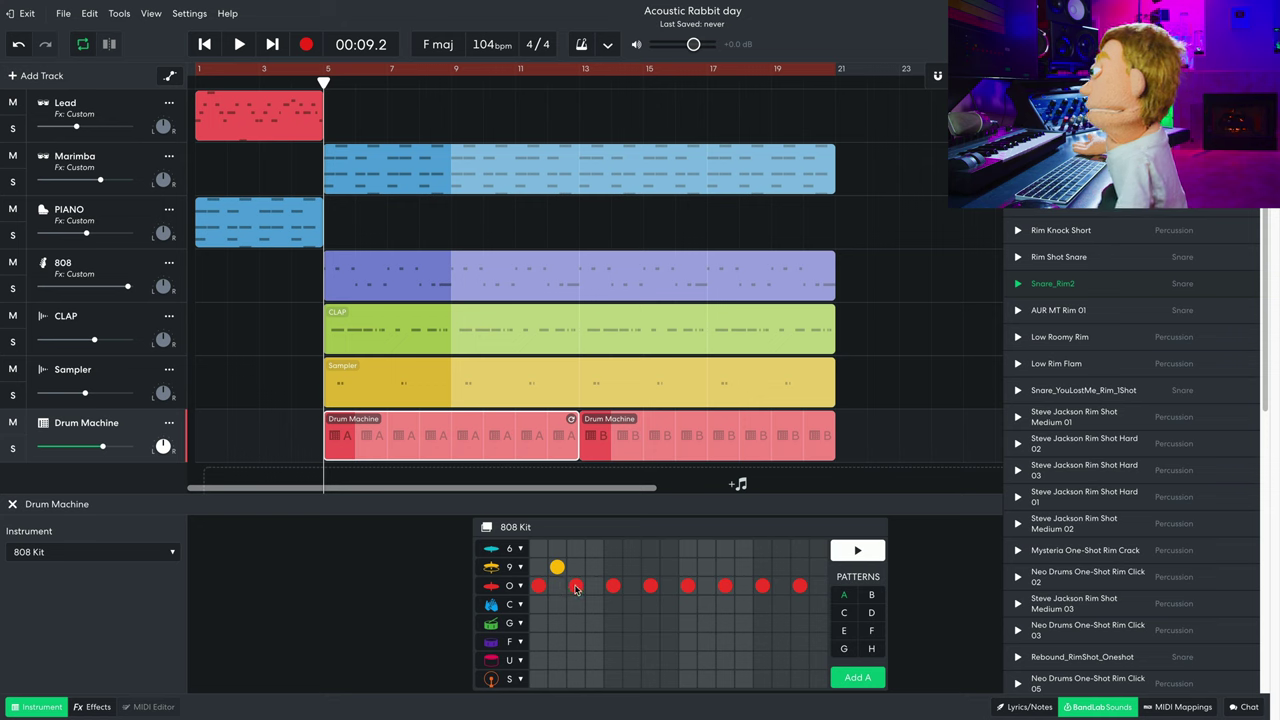
pyautogui.press('space')
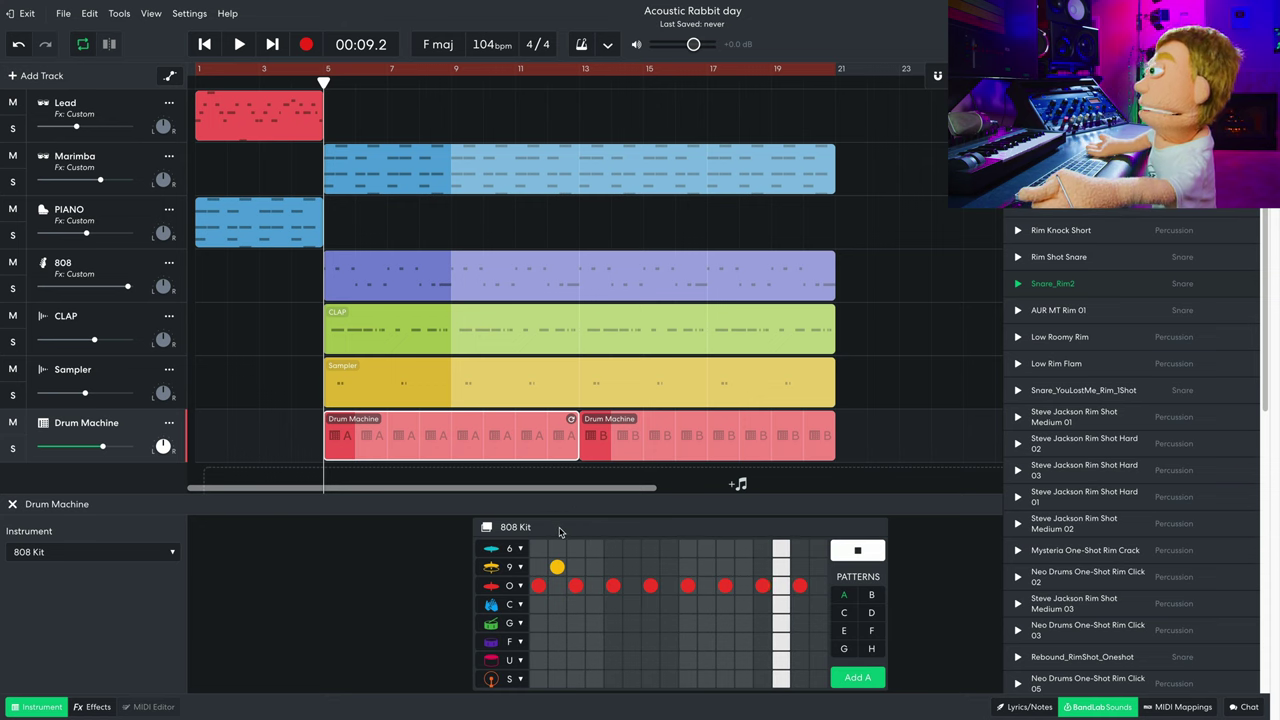
pyautogui.press('space')
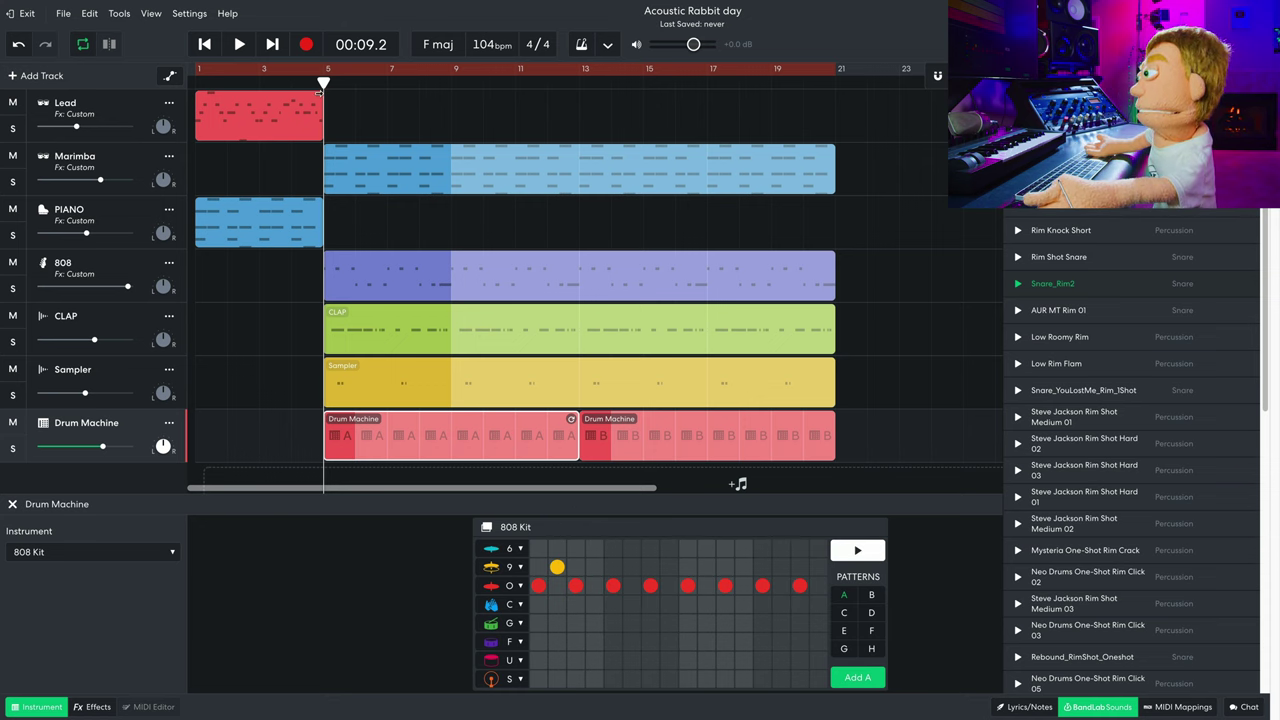
pyautogui.moveTo(324, 83); pyautogui.dragTo(310, 82)
pyautogui.press('space')
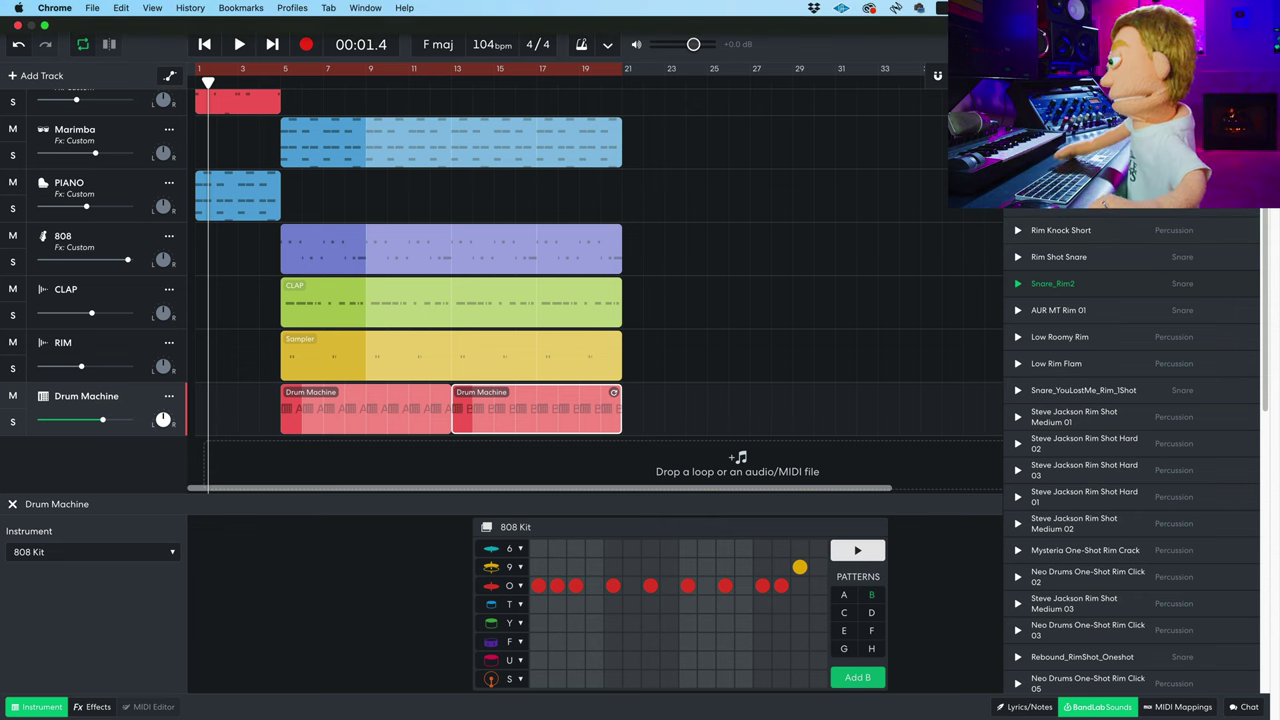
# Audition the Crash_NBAYB one-shot and place it on a new track at bar 5.
pyautogui.click(110, 296)
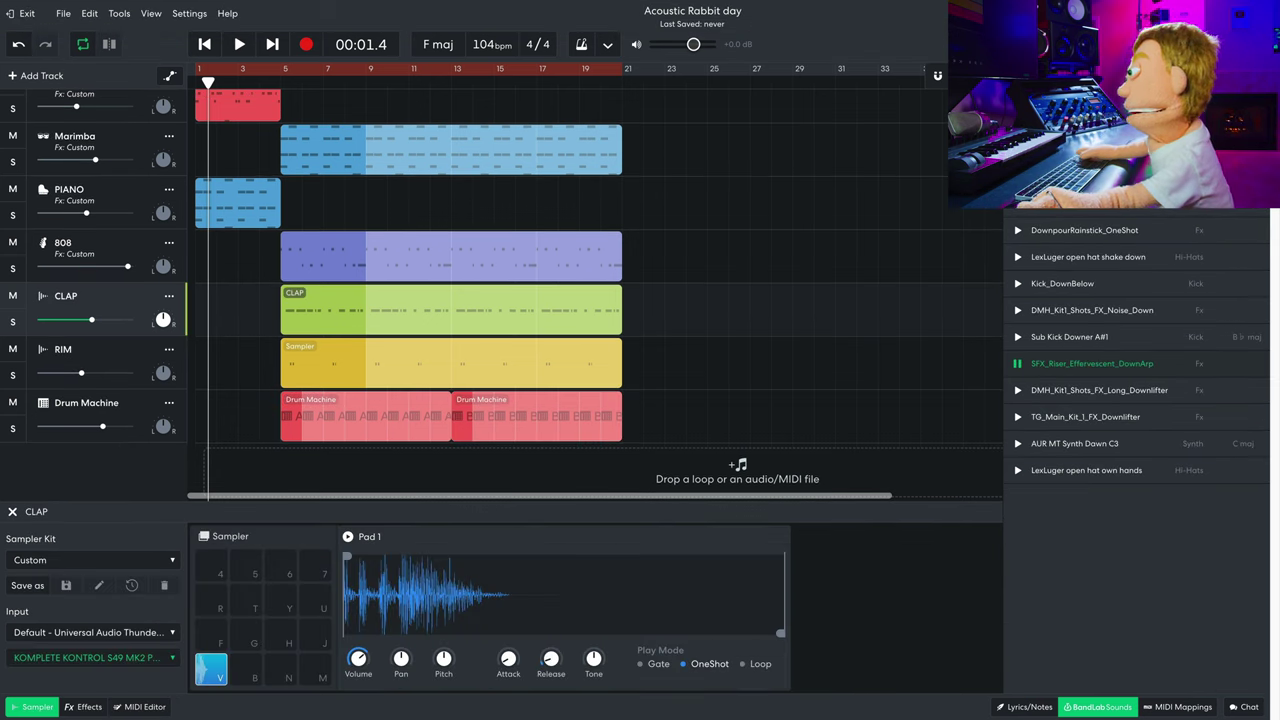
pyautogui.moveTo(1019, 258); pyautogui.dragTo(1019, 263)
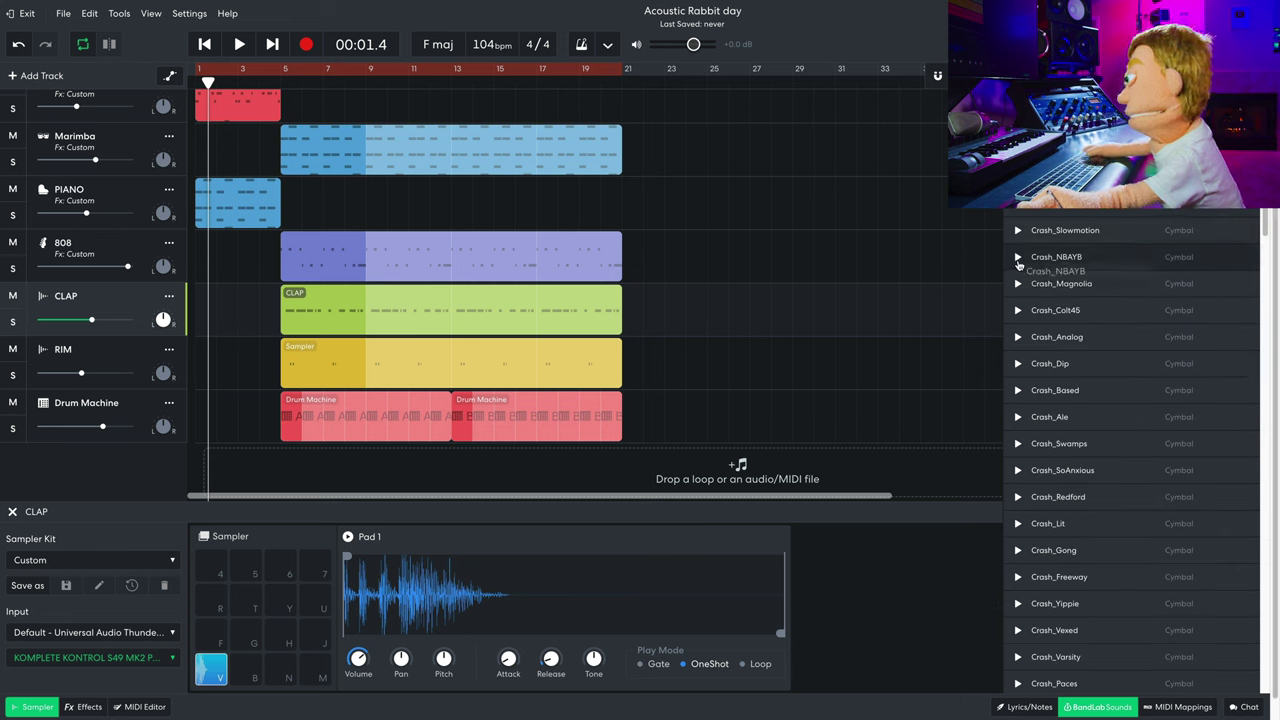
pyautogui.click(1027, 258)
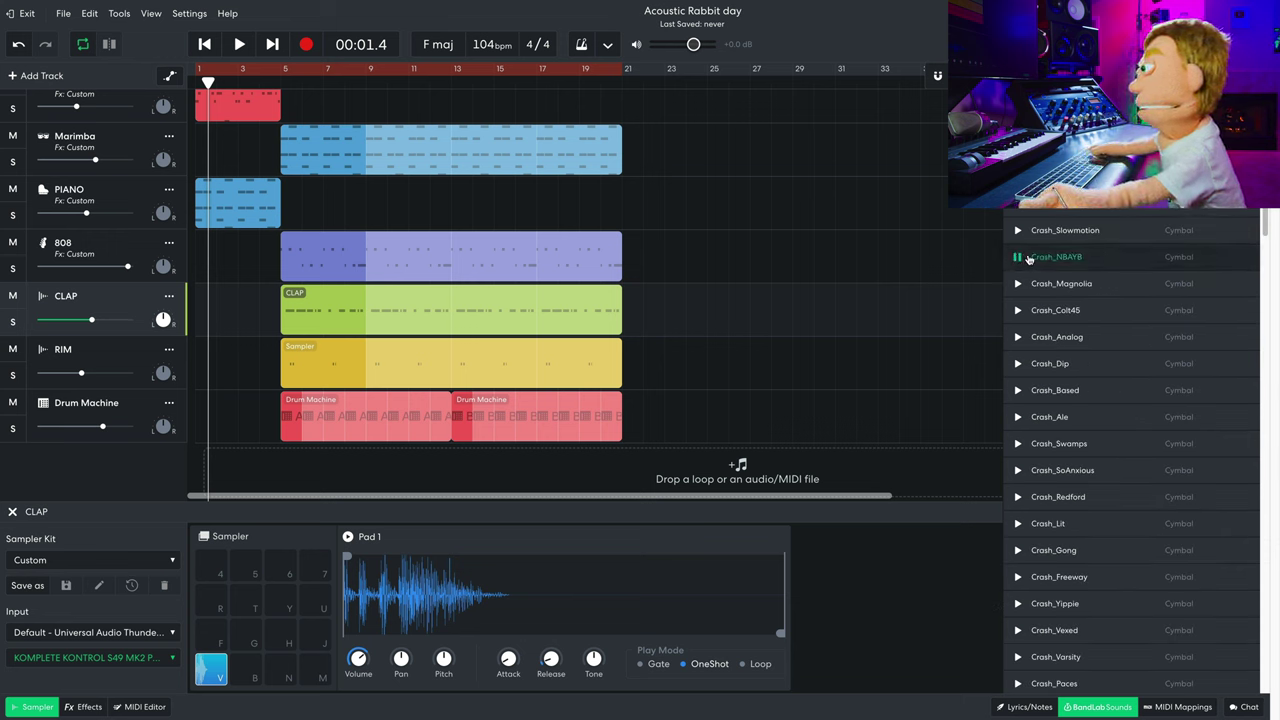
pyautogui.moveTo(1050, 259); pyautogui.dragTo(289, 470)
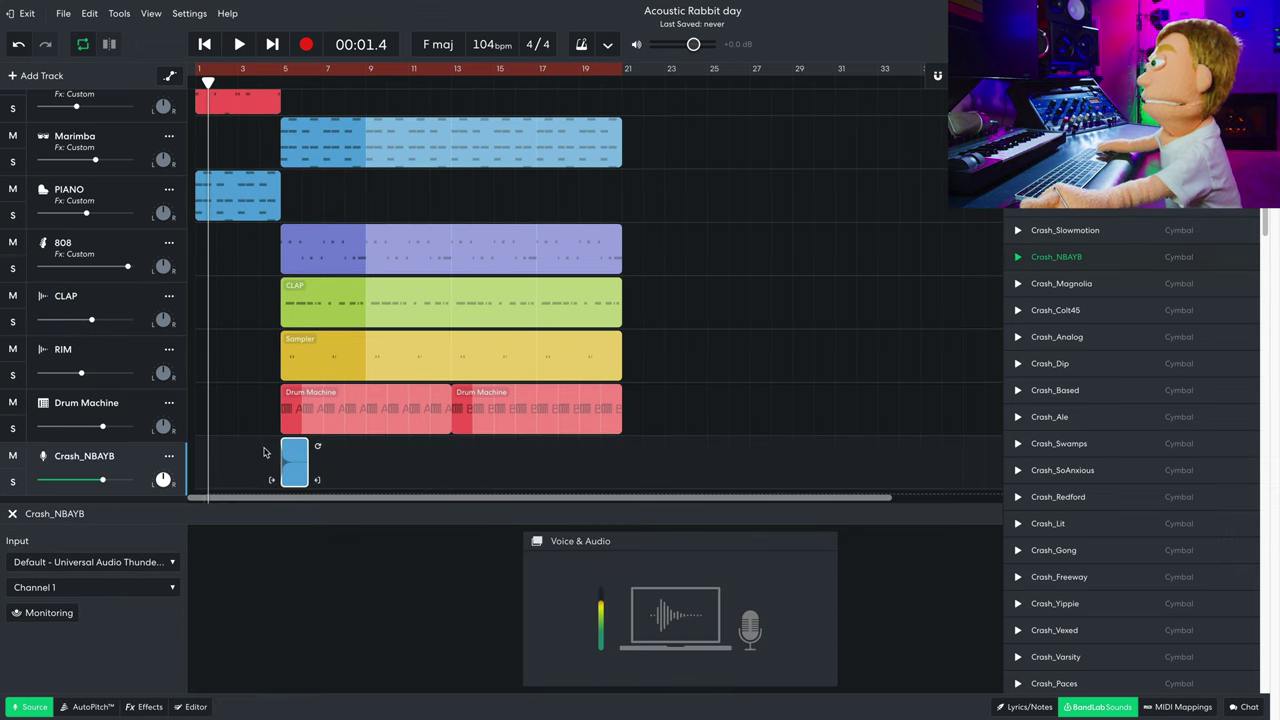
# Lower the crash track's volume while the song plays.
pyautogui.press('space')
pyautogui.moveTo(102, 480); pyautogui.dragTo(80, 481)
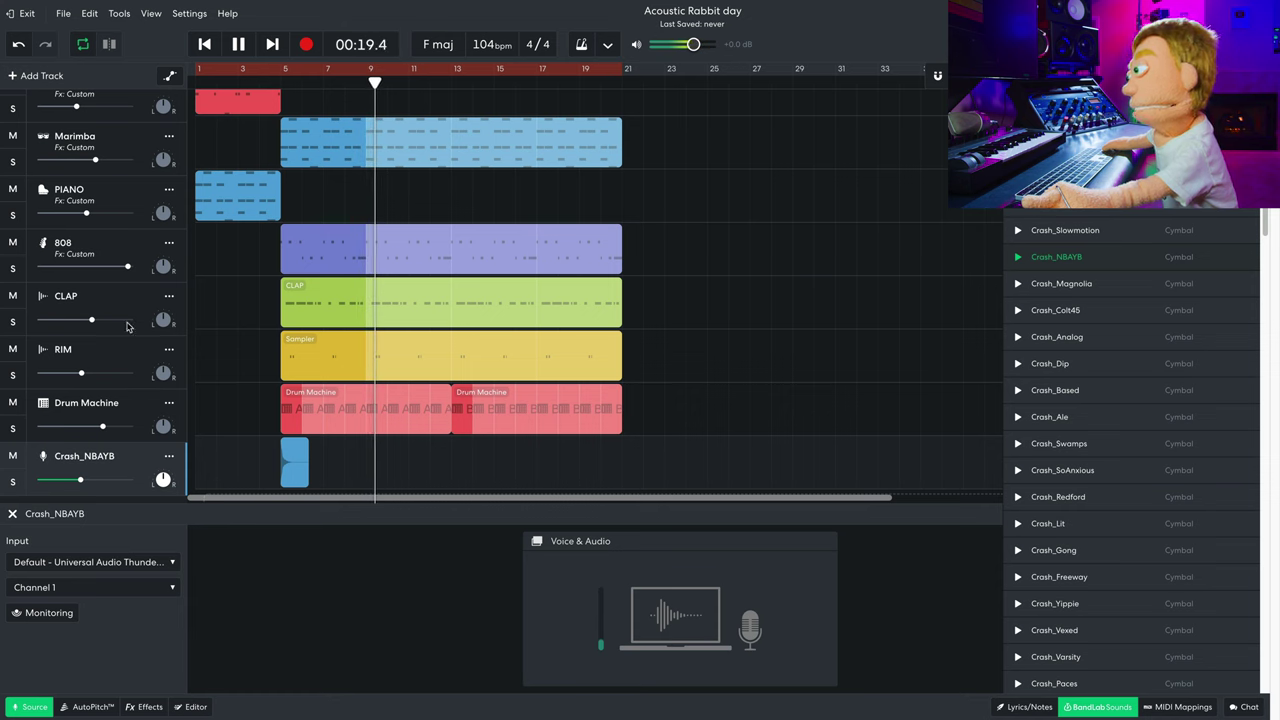
pyautogui.press('space')
# Add a Graphic EQ to the 808 track's effects chain after the Buzz Face.
pyautogui.click(63, 242)
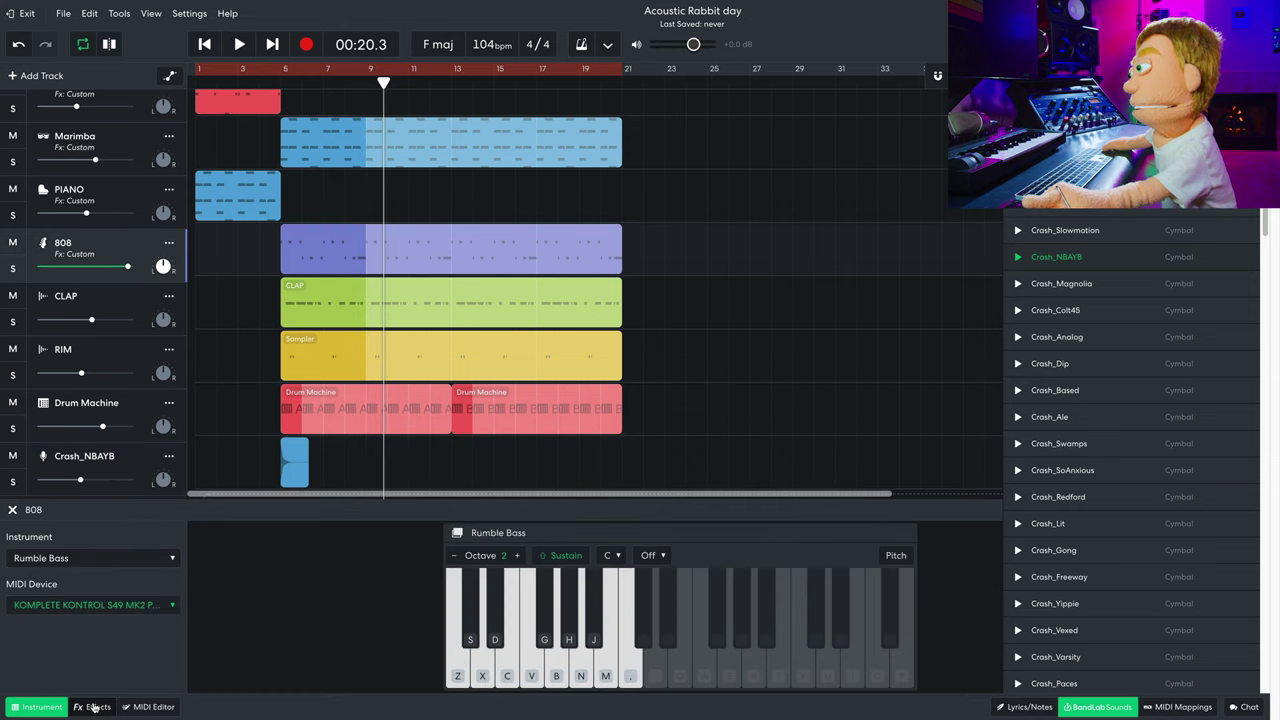
pyautogui.click(95, 707)
pyautogui.click(500, 610)
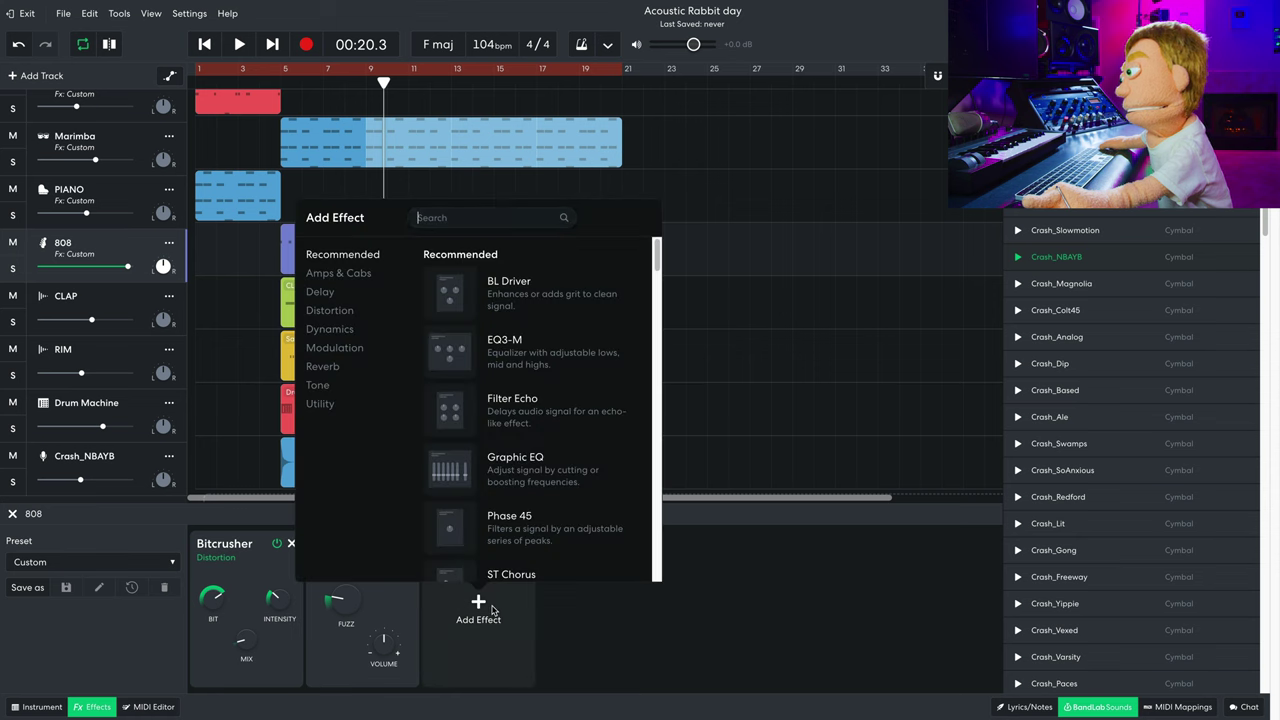
pyautogui.scroll(-1, 562, 424)
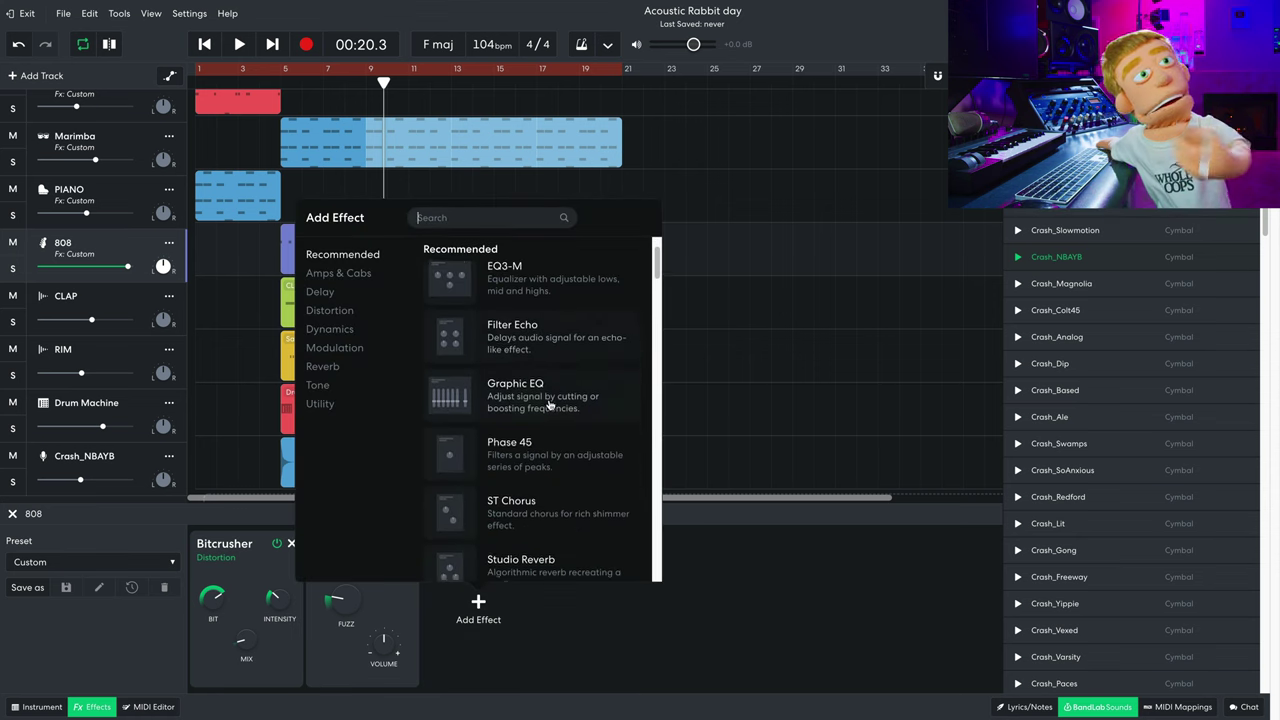
pyautogui.press('Escape')
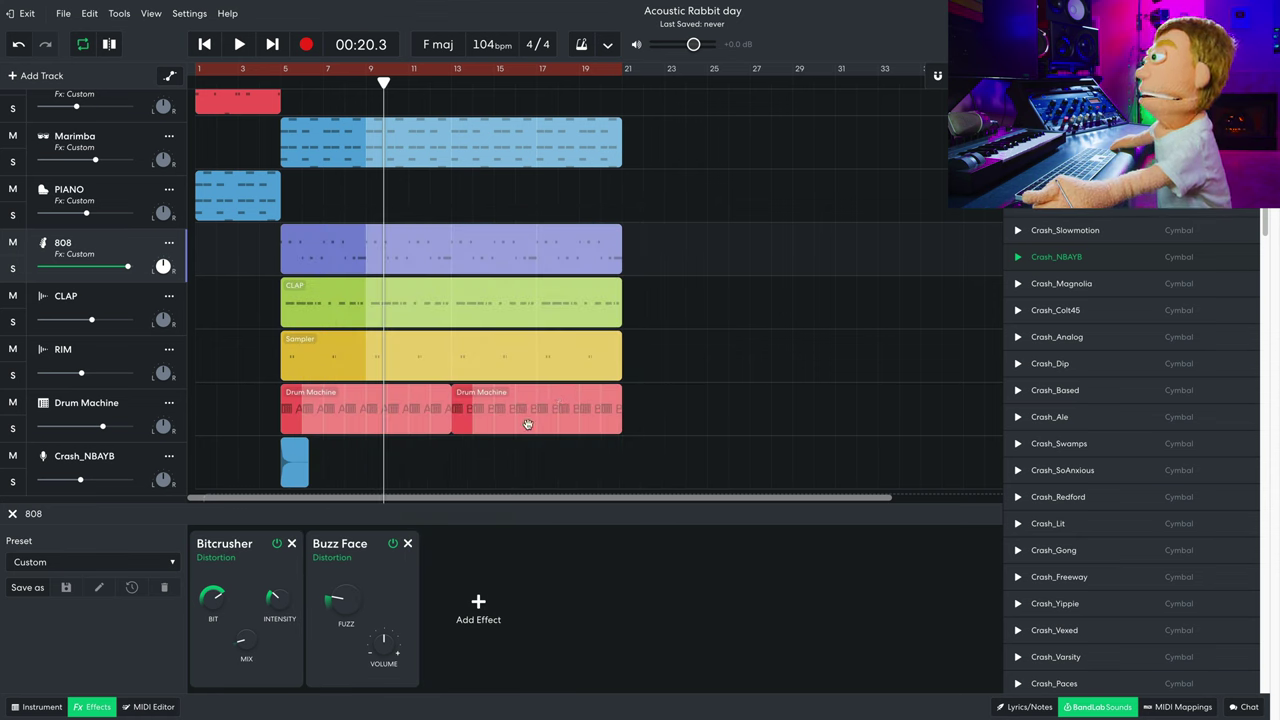
pyautogui.click(478, 607)
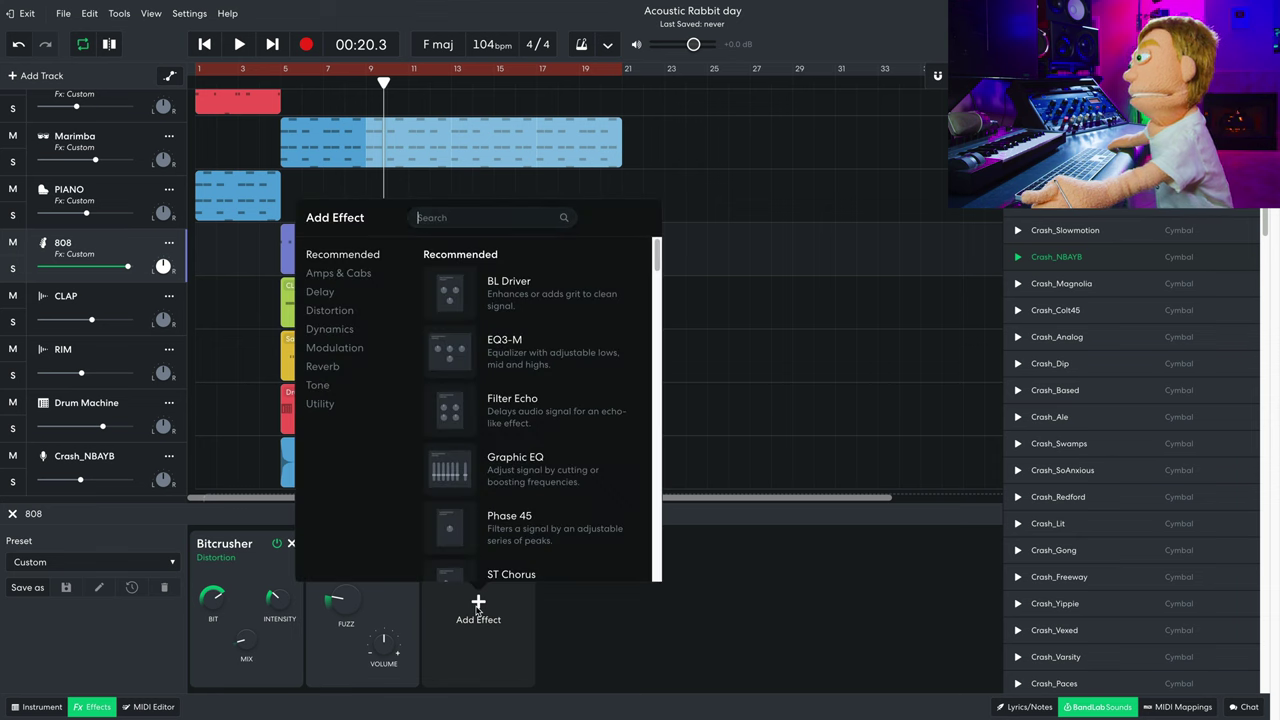
pyautogui.click(548, 489)
# Give the 808's Graphic EQ a slight 100 Hz boost and set 6.4 kHz to +15 dB during playback.
pyautogui.press('space')
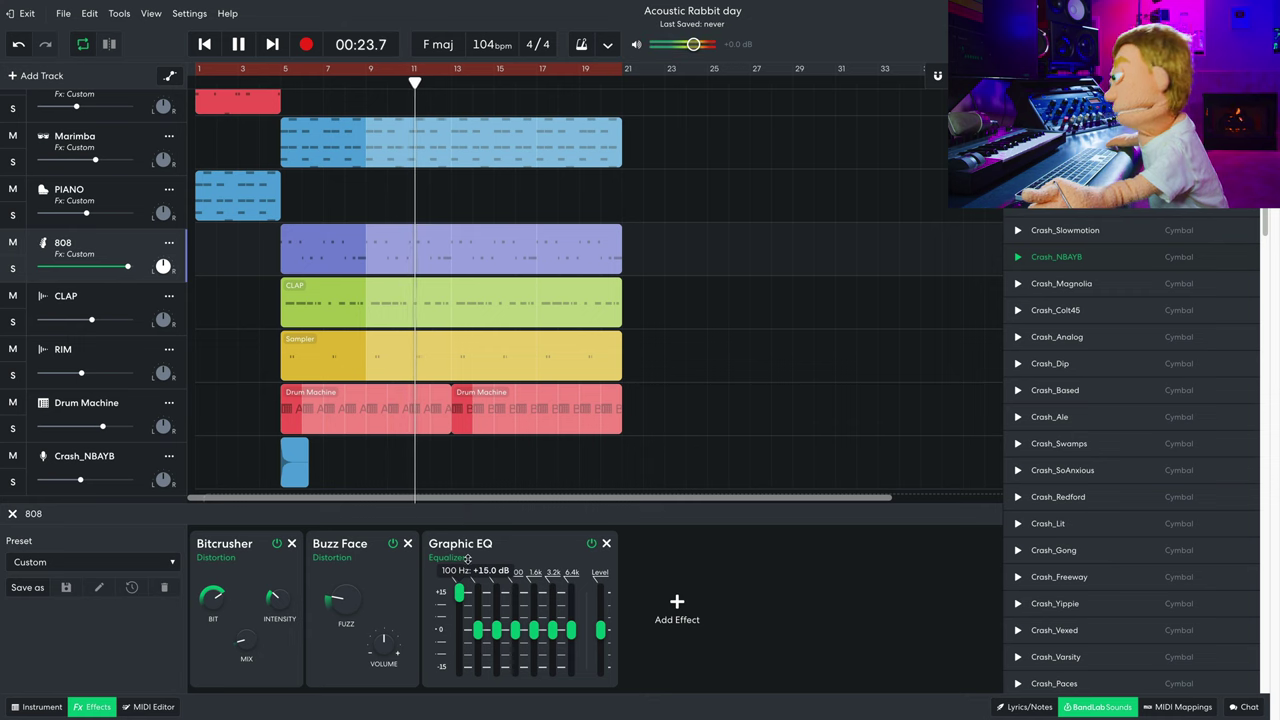
pyautogui.moveTo(459, 592); pyautogui.dragTo(459, 620)
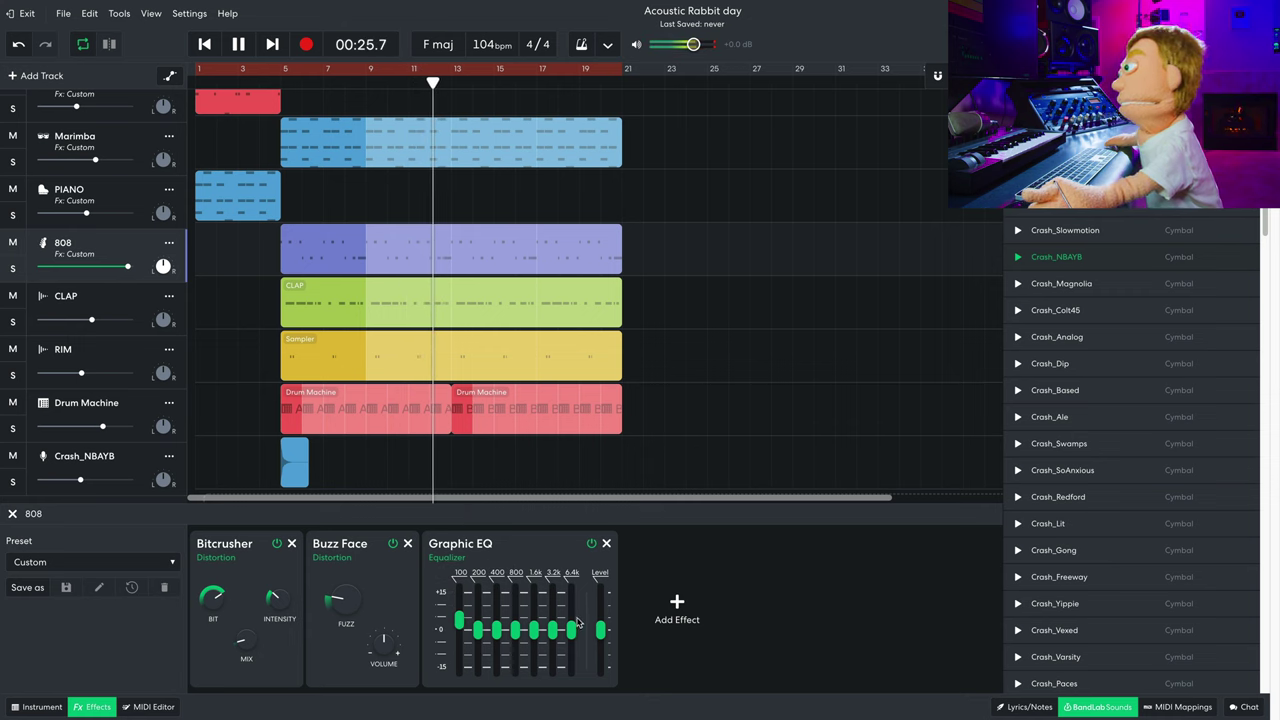
pyautogui.moveTo(577, 623); pyautogui.dragTo(571, 588)
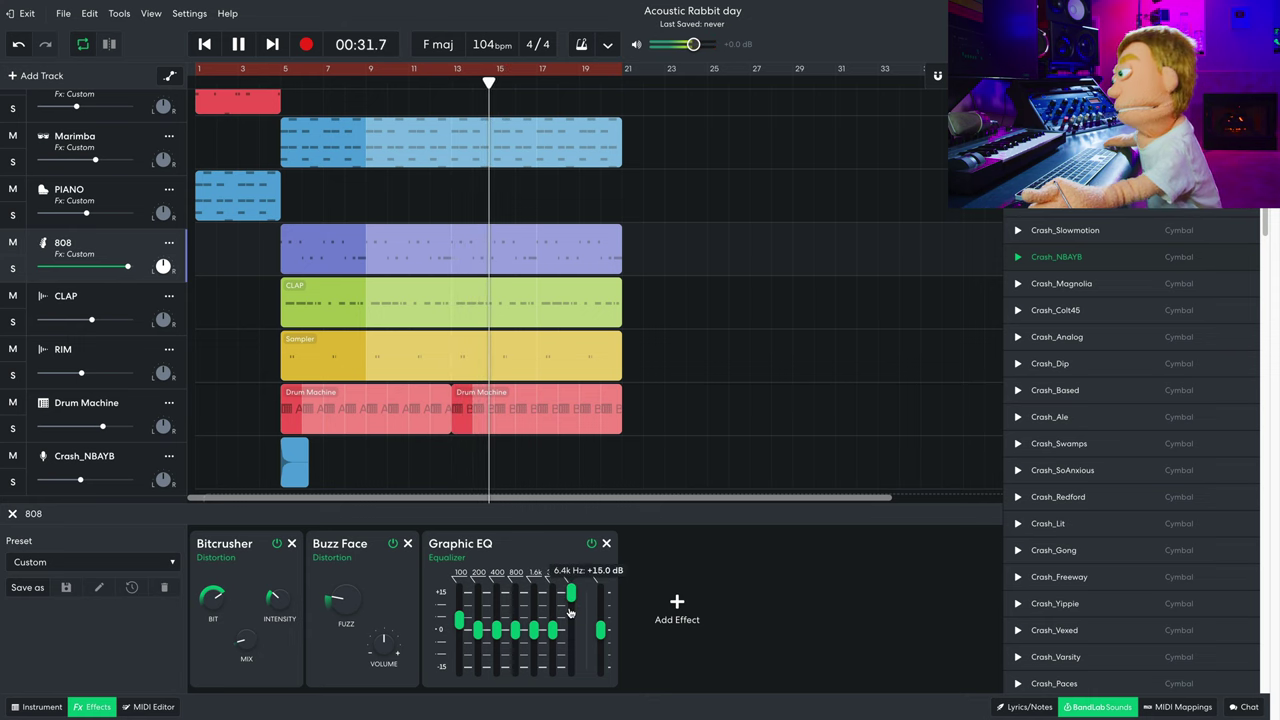
pyautogui.press('space')
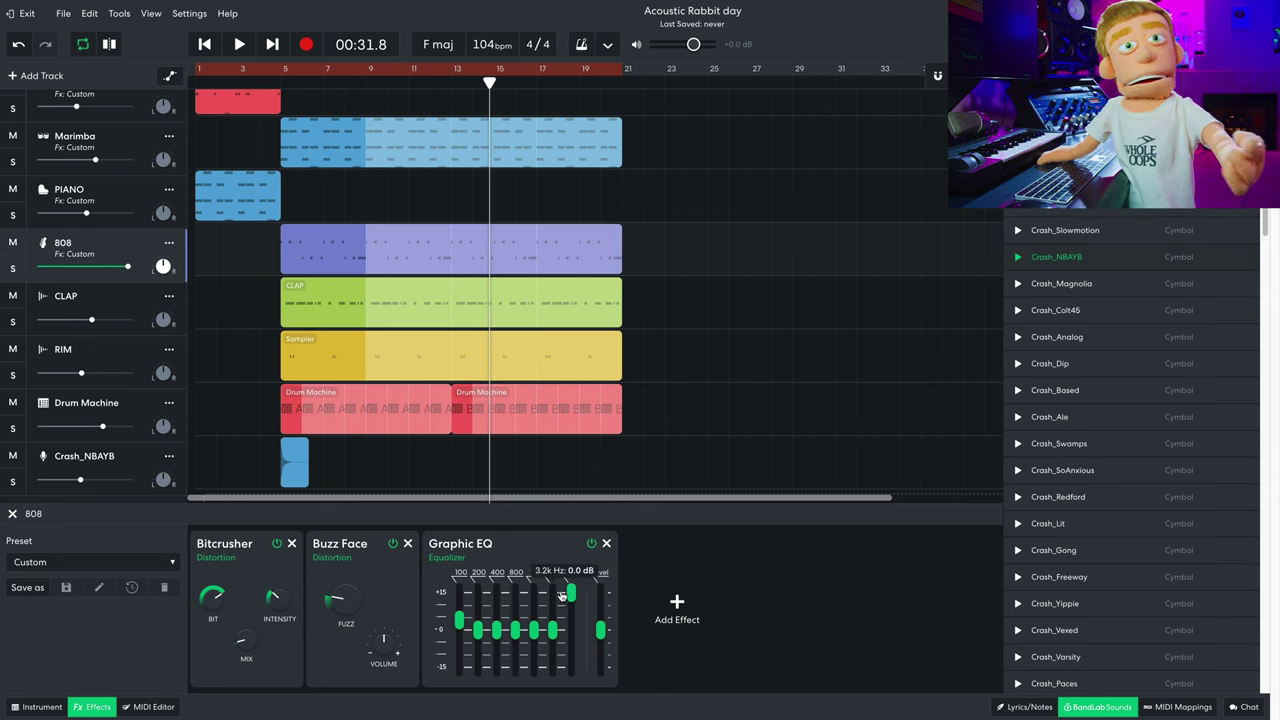
# Raise the 3.2 kHz band and boost 100 Hz further in the 808's Graphic EQ while listening.
pyautogui.press('space')
pyautogui.moveTo(555, 630); pyautogui.dragTo(548, 605)
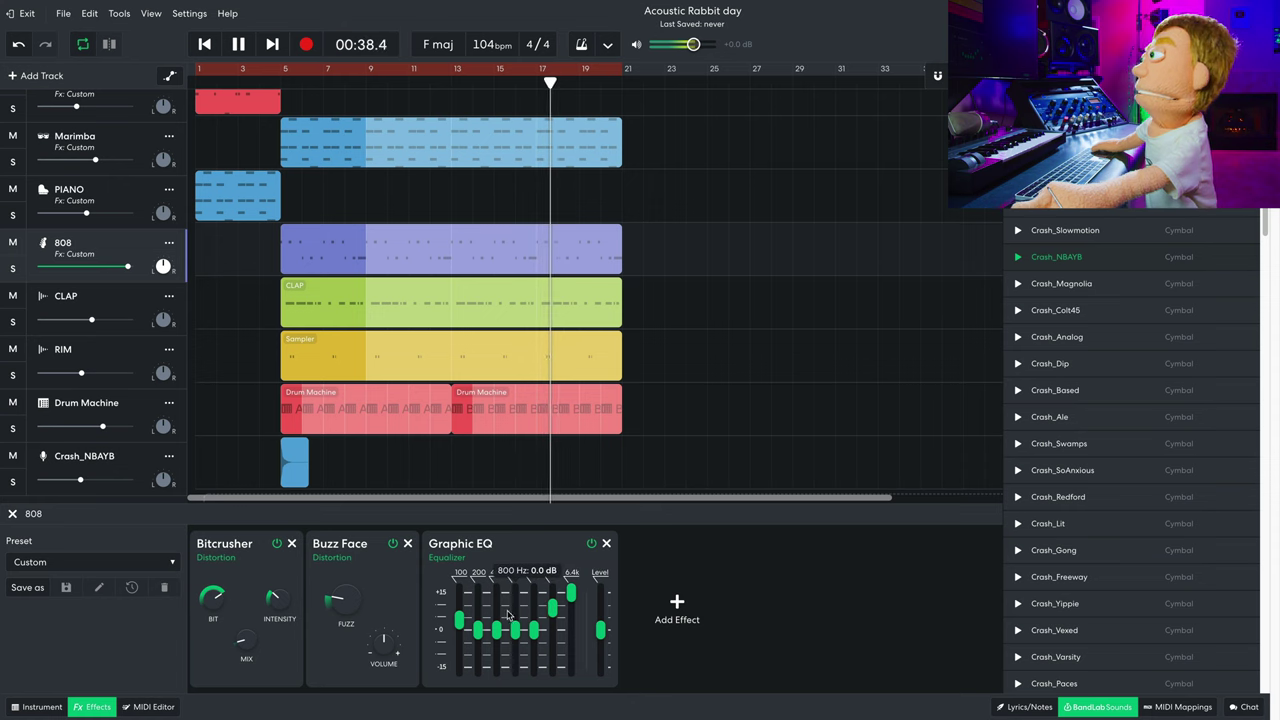
pyautogui.moveTo(478, 630); pyautogui.dragTo(460, 605)
# Lower the 808 track's volume and fine-tune the Graphic EQ's output level against the mix.
pyautogui.moveTo(600, 634); pyautogui.dragTo(601, 611)
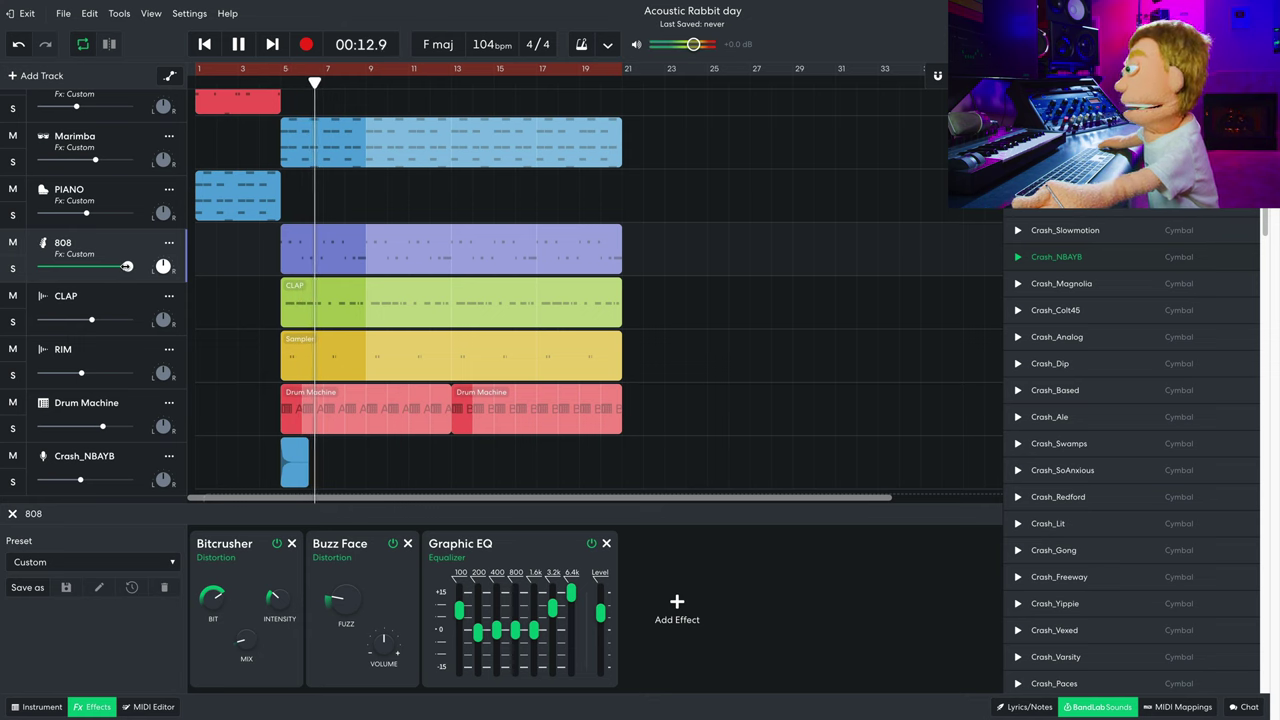
pyautogui.scroll(-3, 127, 265)
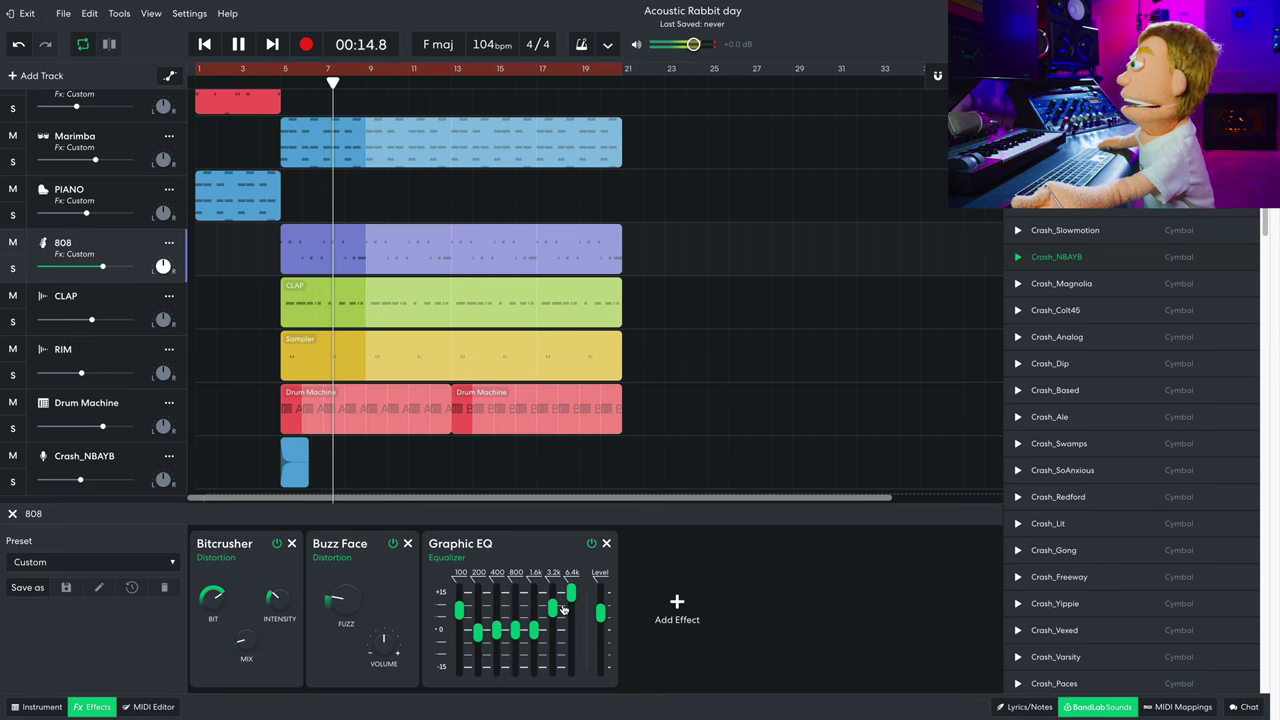
pyautogui.moveTo(608, 615)
pyautogui.moveTo(608, 615); pyautogui.dragTo(606, 608)
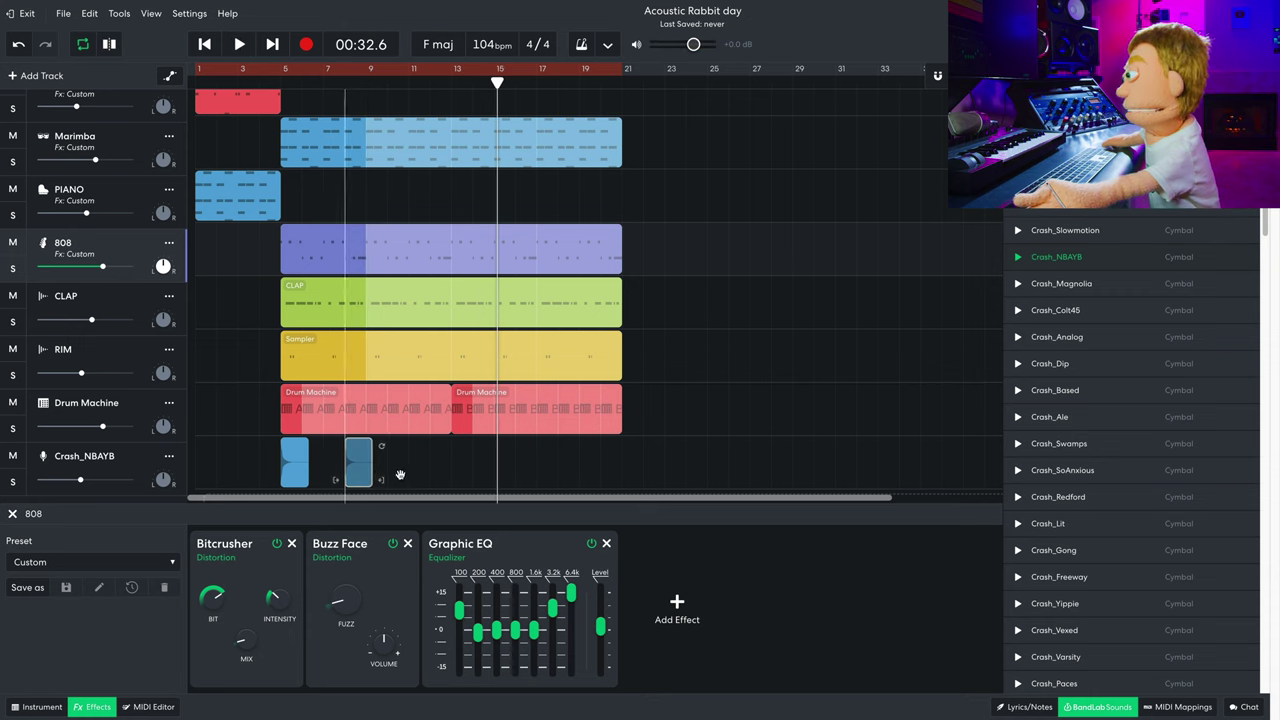
# Duplicate the crash region to bar 13 and add a D-Delay effect to the crash track.
pyautogui.moveTo(400, 475); pyautogui.dragTo(466, 467)
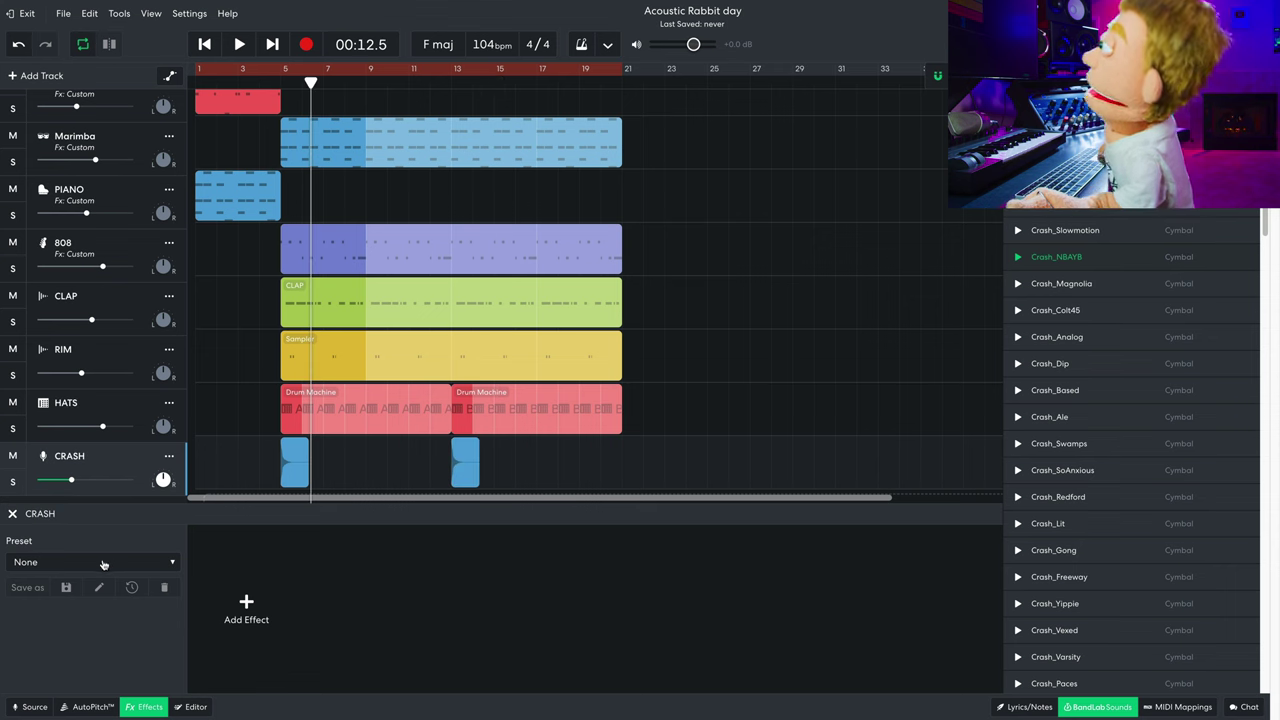
pyautogui.click(95, 560)
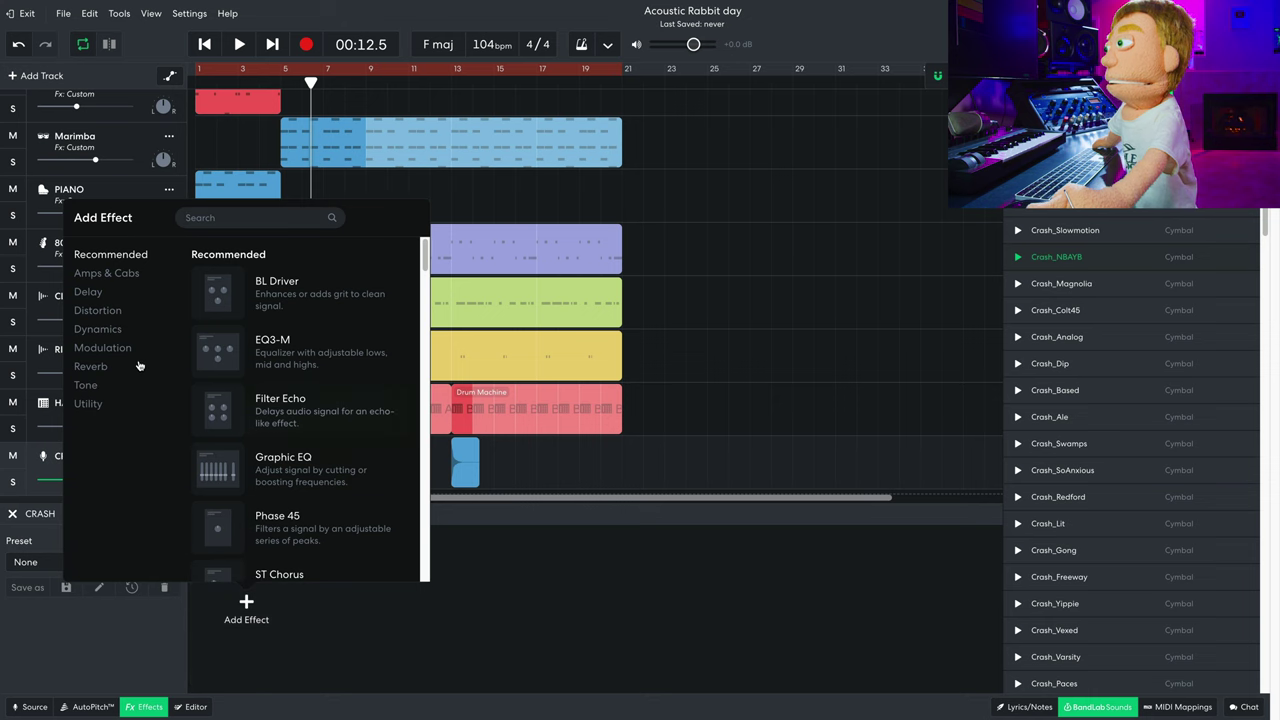
pyautogui.click(88, 291)
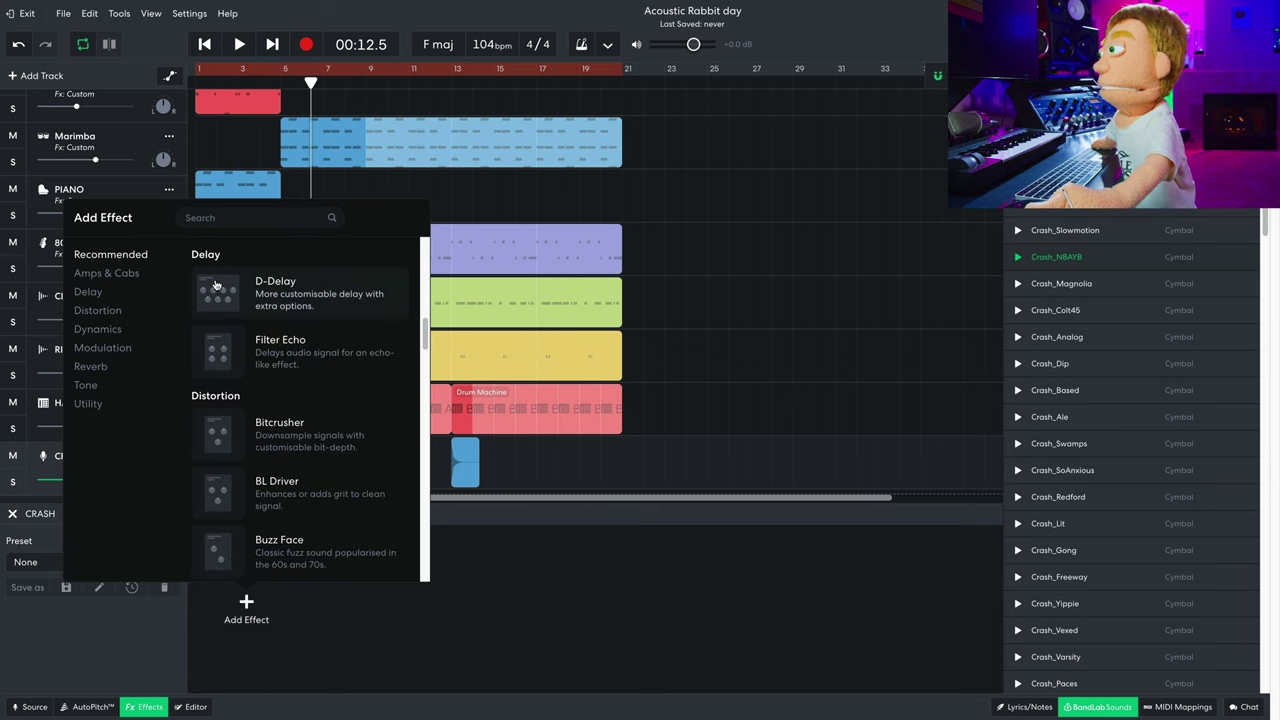
pyautogui.click(220, 291)
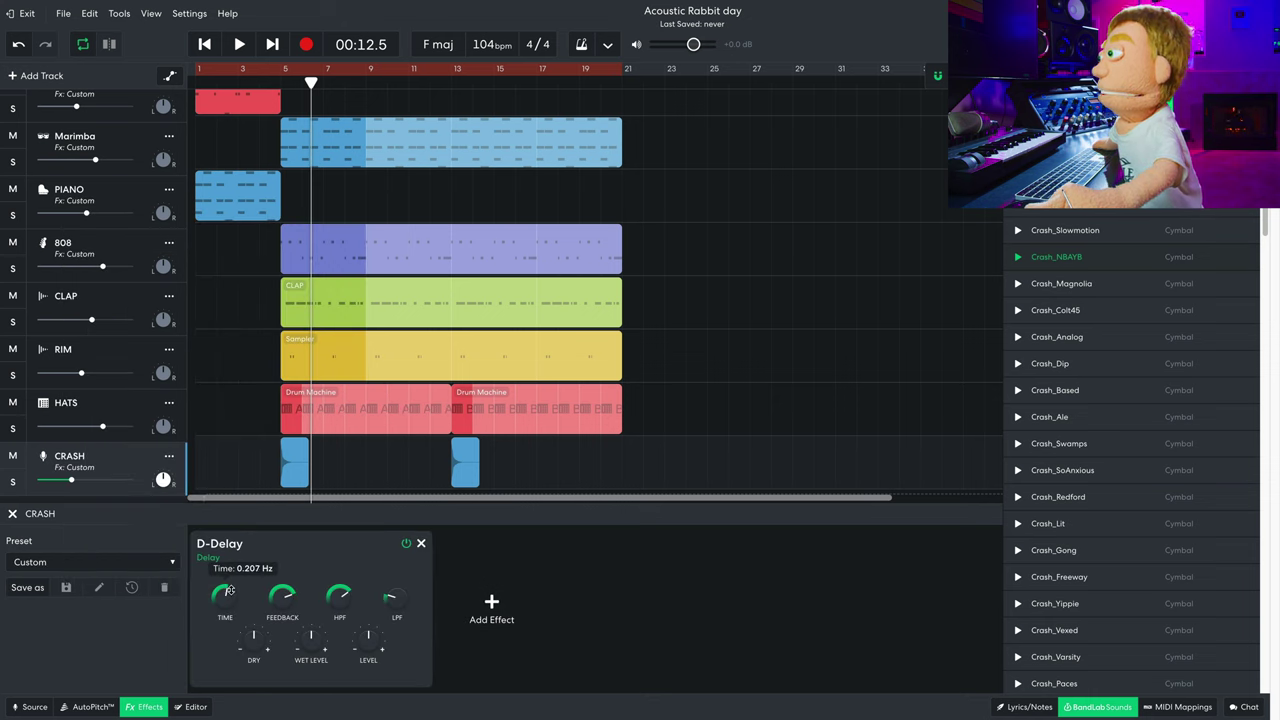
# Audition the crash, then raise its D-Delay feedback and set the HPF to about 1167 Hz.
pyautogui.click(276, 80)
pyautogui.press('space')
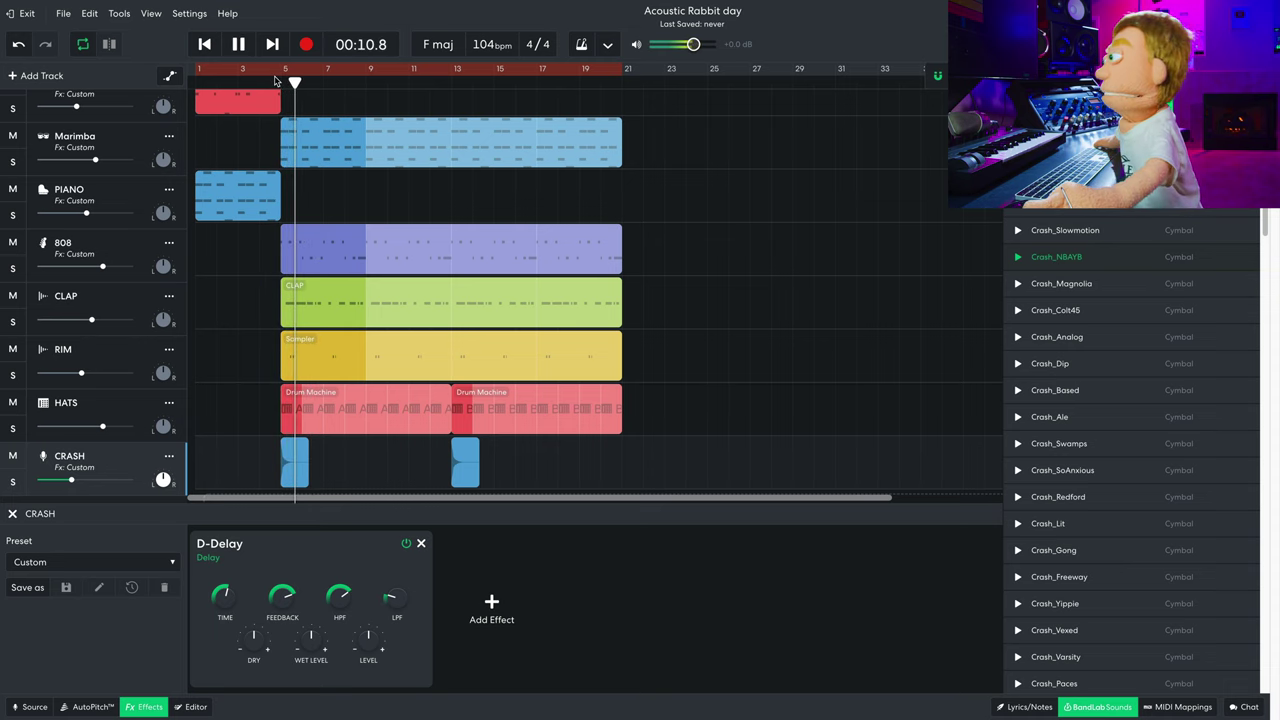
pyautogui.press('space')
pyautogui.moveTo(285, 585)
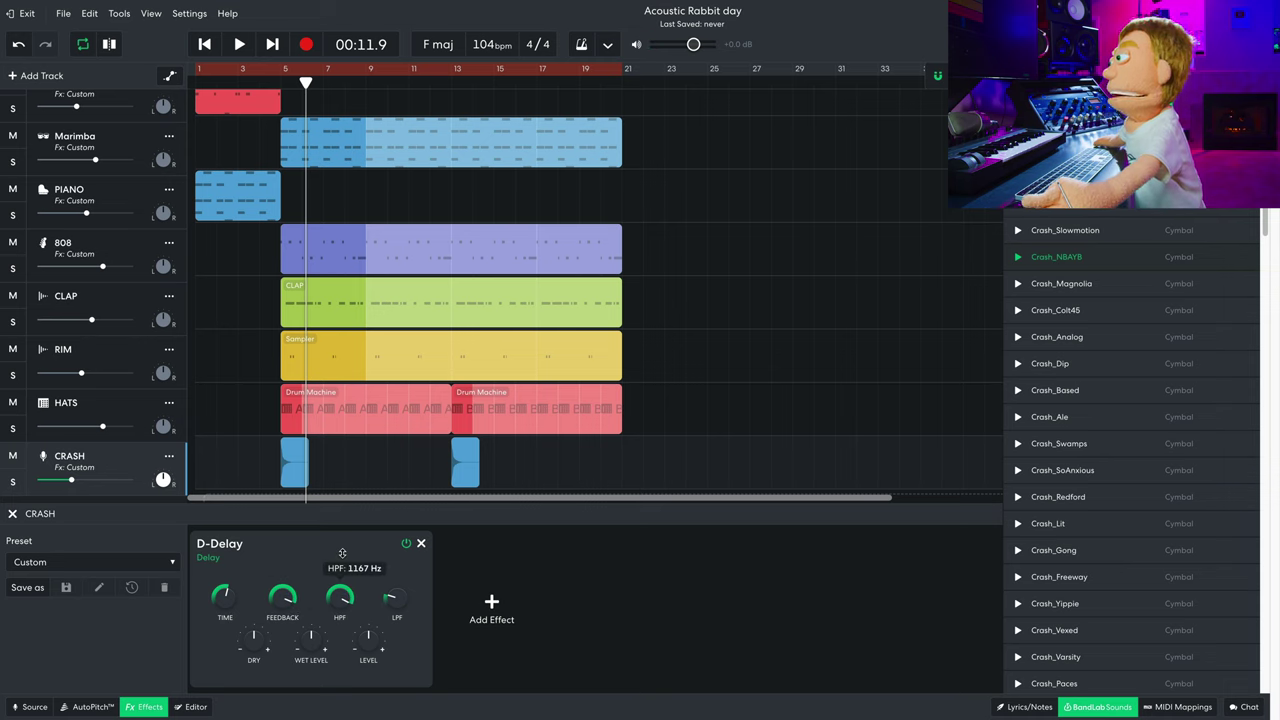
# Add a Space Maker reverb after the D-Delay on the crash track.
pyautogui.click(491, 606)
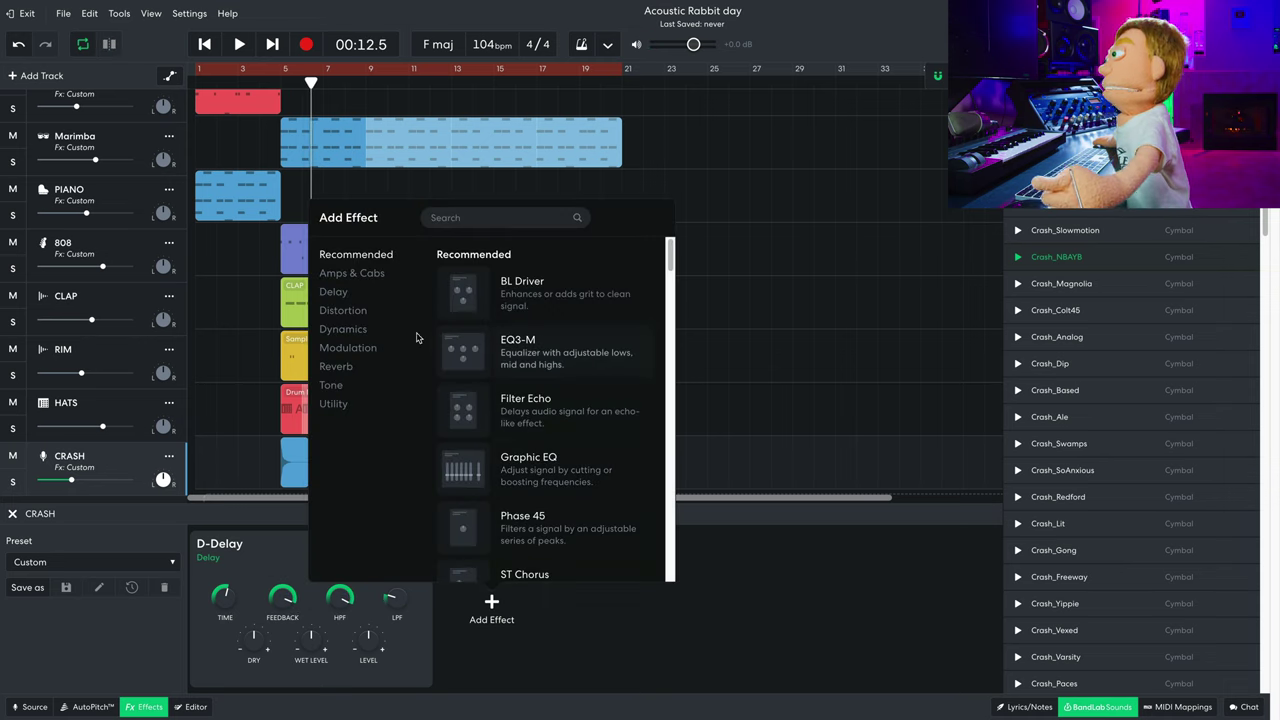
pyautogui.click(336, 368)
pyautogui.click(475, 298)
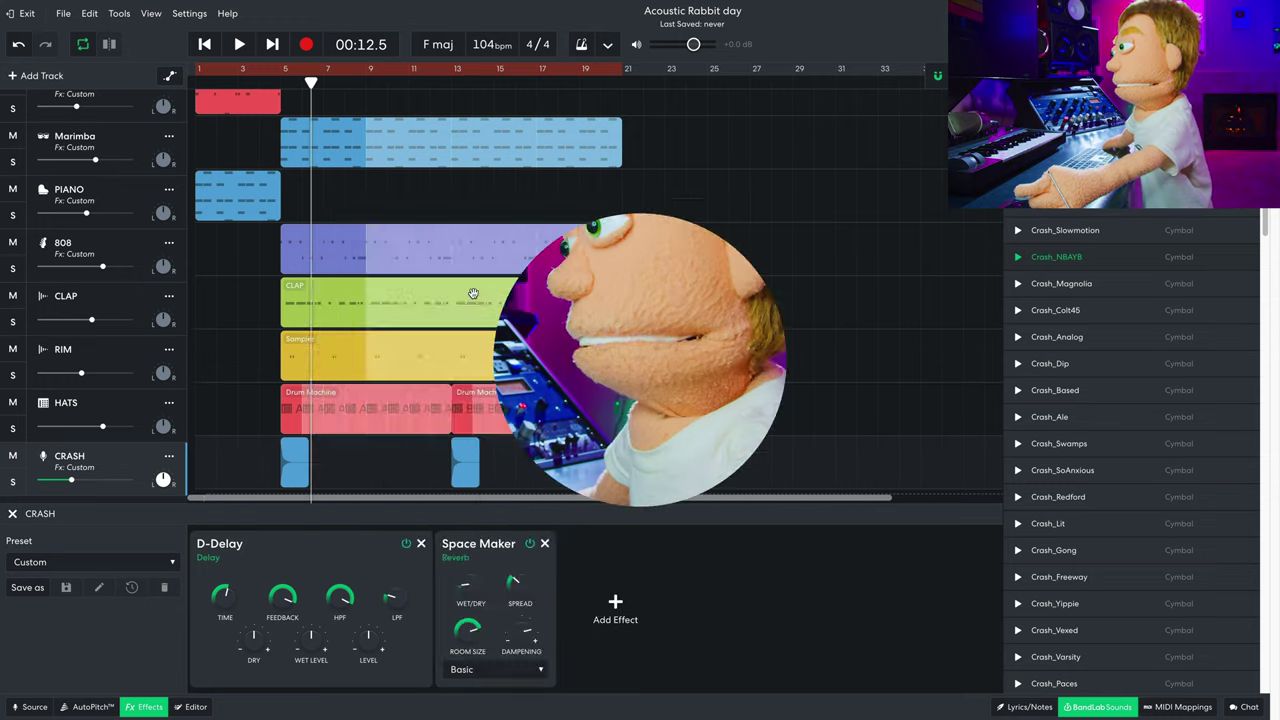
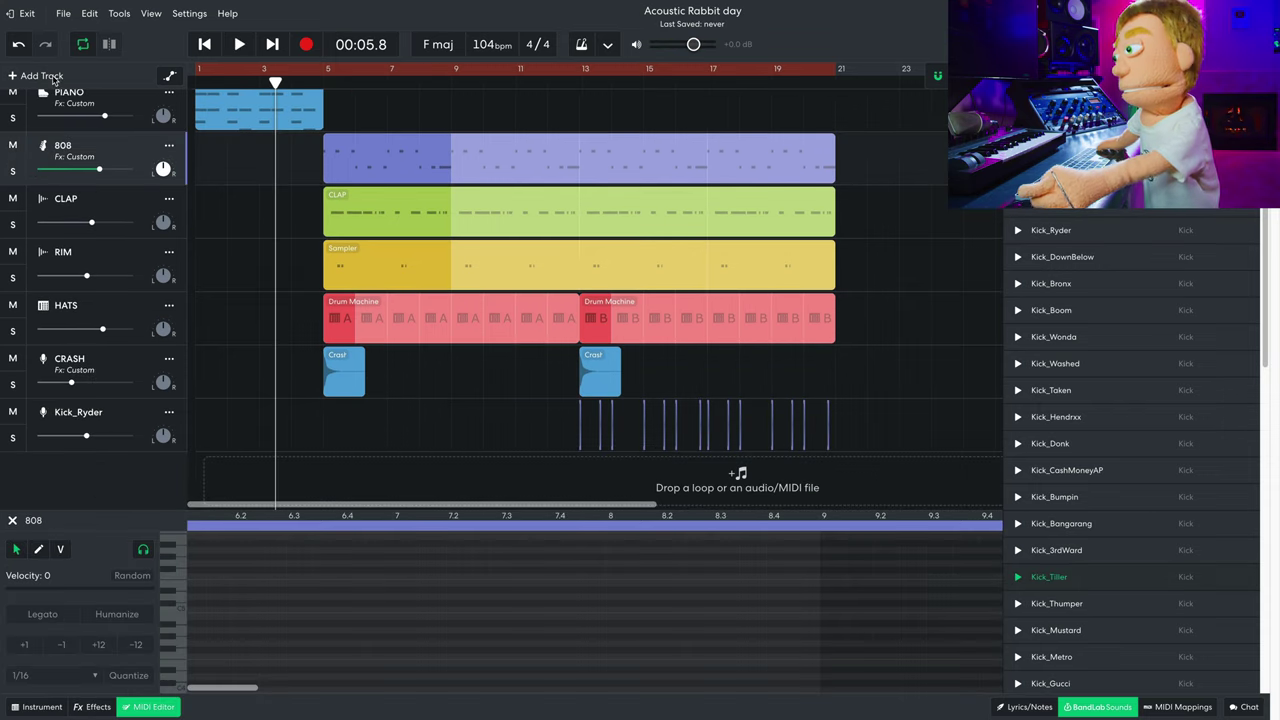
# Add a Drum Machine track, delete its pattern B region and trim the pattern A region to bar 4 only.
pyautogui.click(40, 76)
pyautogui.click(476, 348)
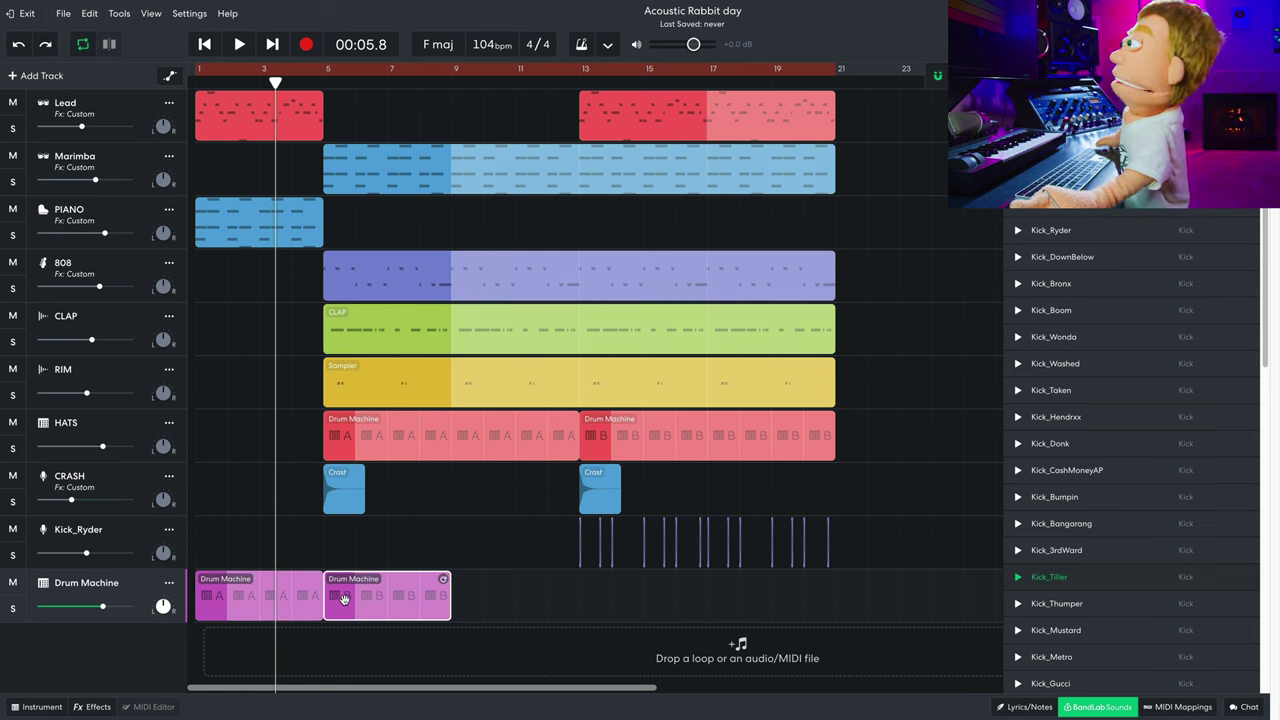
pyautogui.press('Delete')
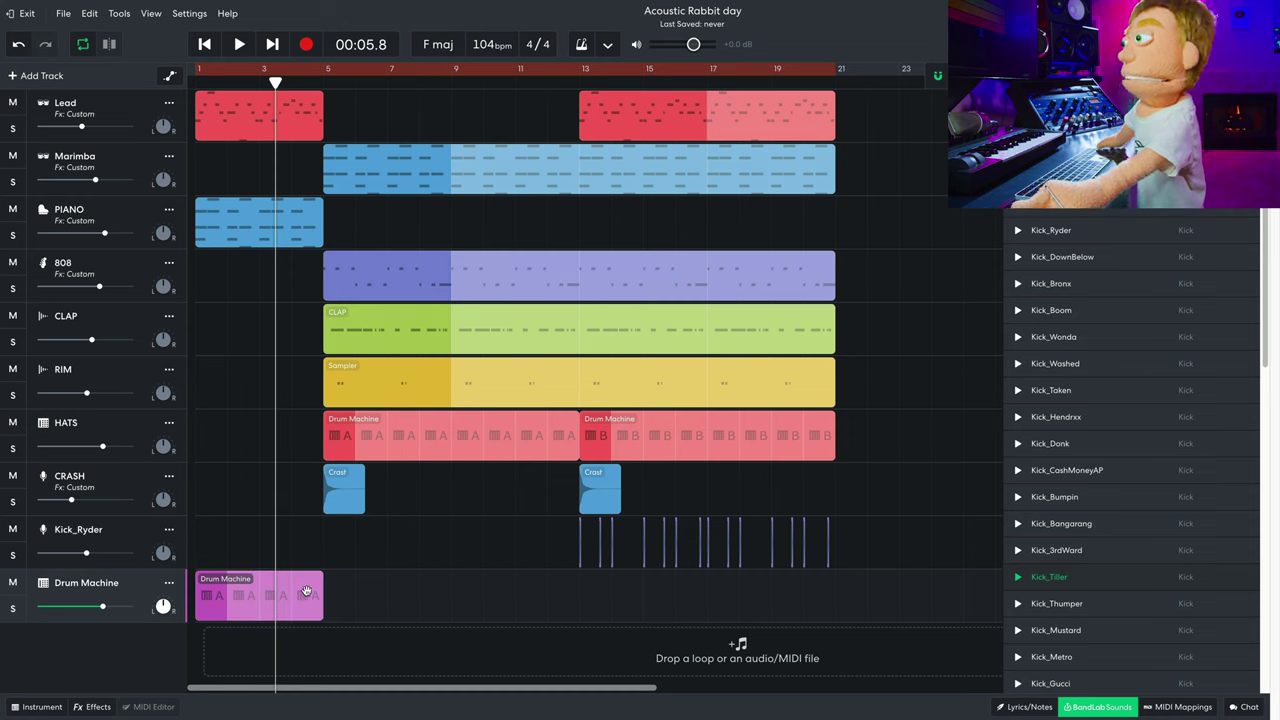
pyautogui.moveTo(322, 577); pyautogui.dragTo(303, 597)
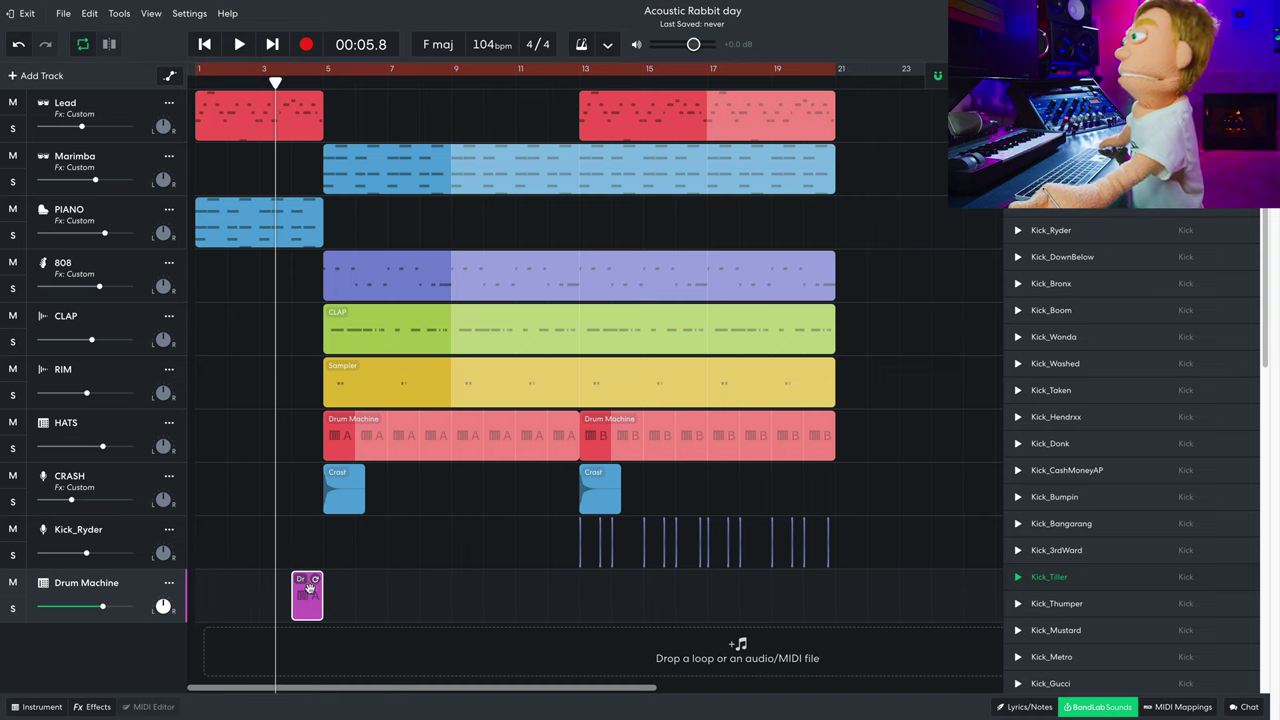
# Clear the 808 Kit's default pattern A and assign the High Tom and Mid Tom to its first two rows.
pyautogui.doubleClick(301, 597)
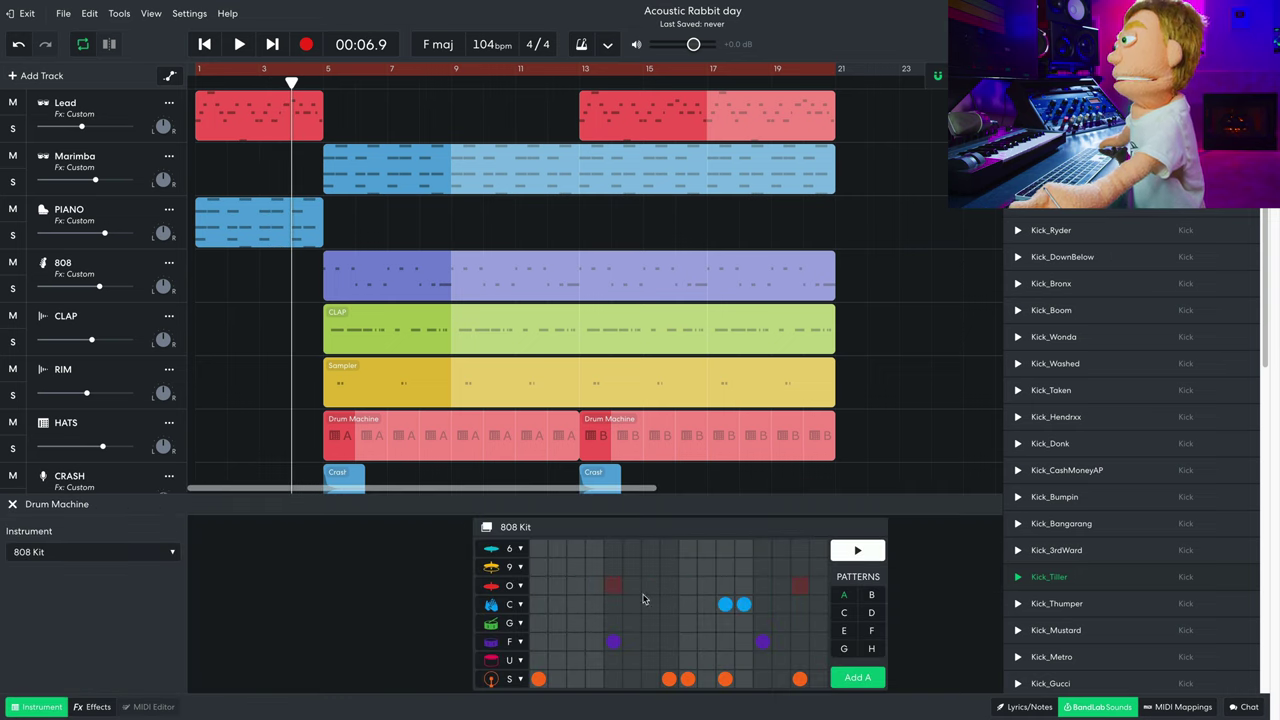
pyautogui.click(685, 600)
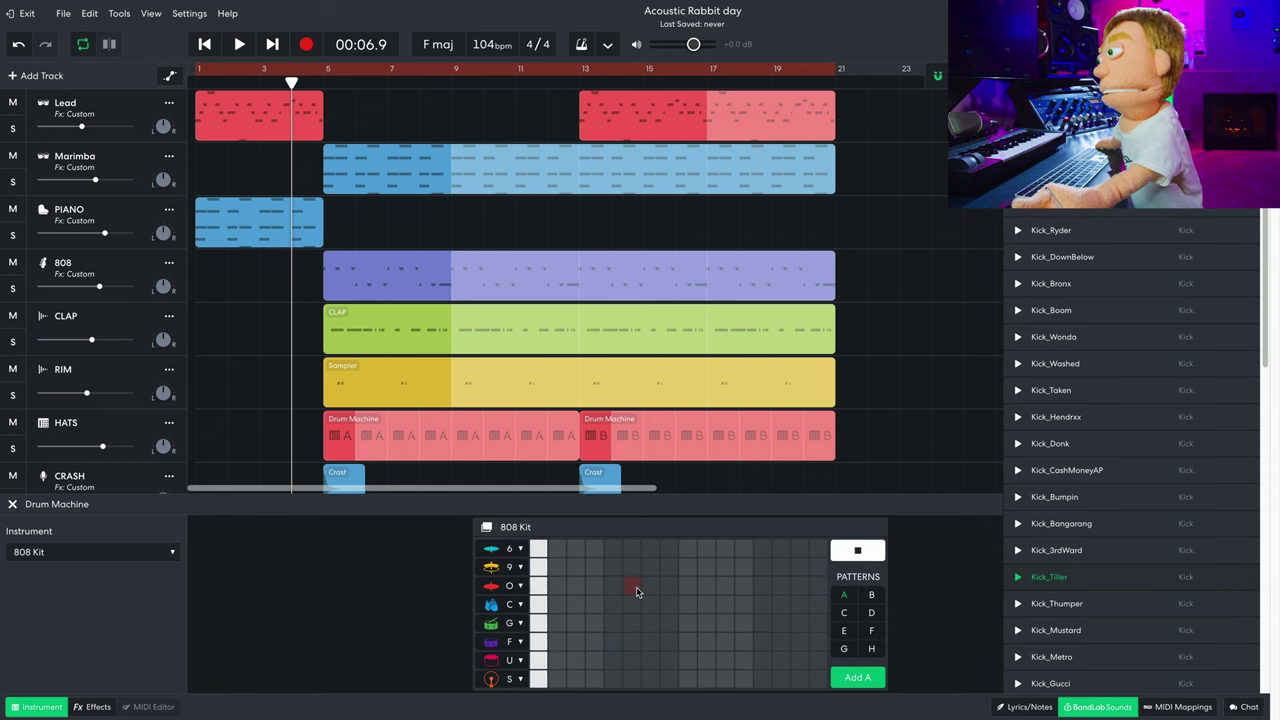
pyautogui.click(498, 551)
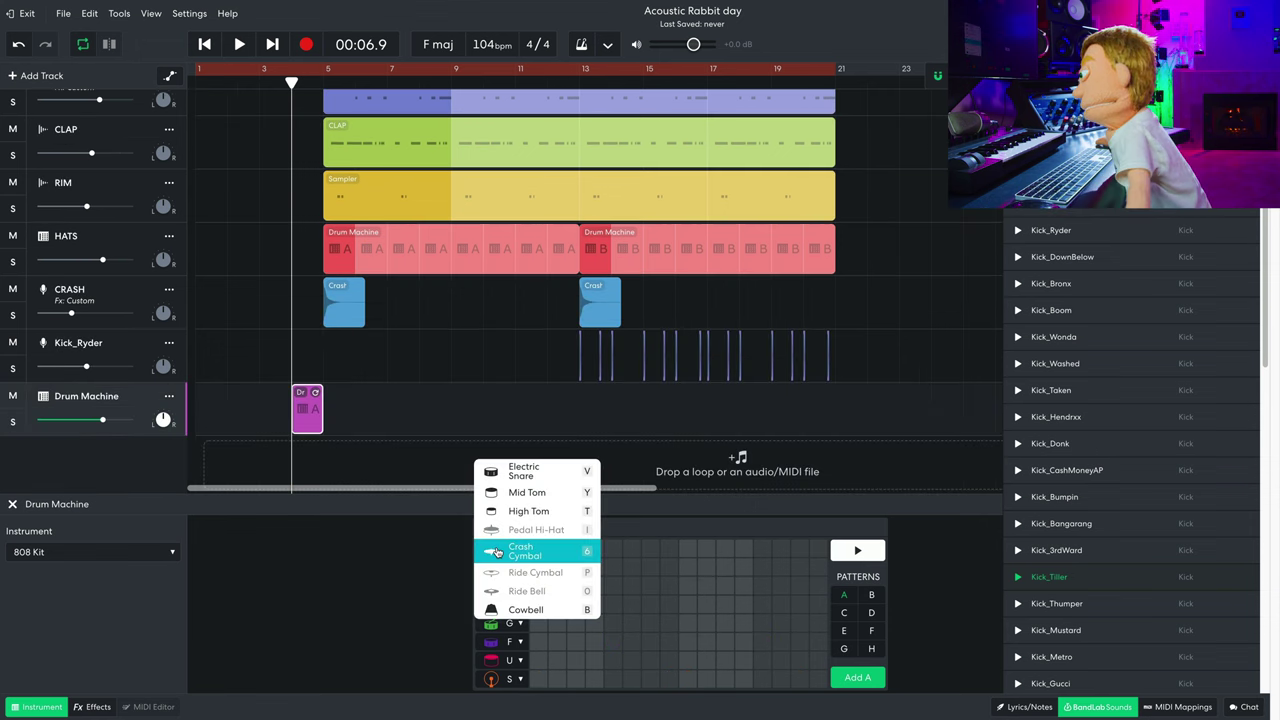
pyautogui.click(510, 551)
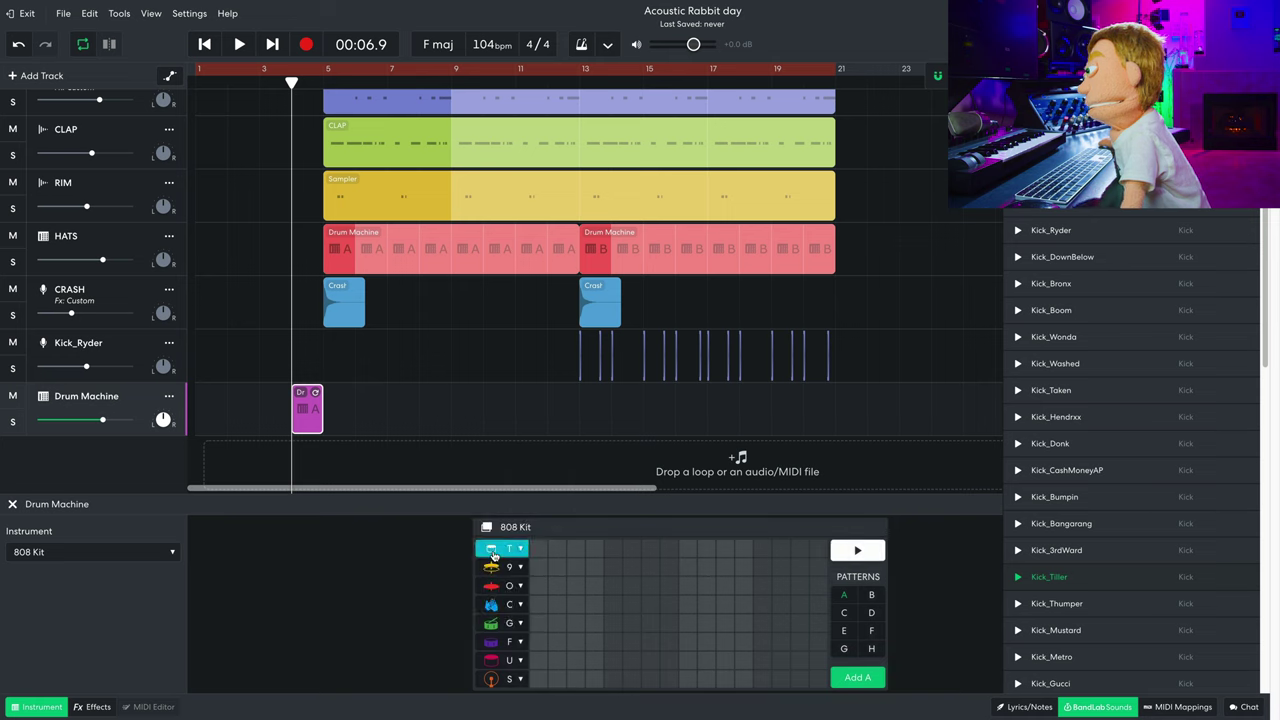
pyautogui.click(512, 566)
pyautogui.click(515, 530)
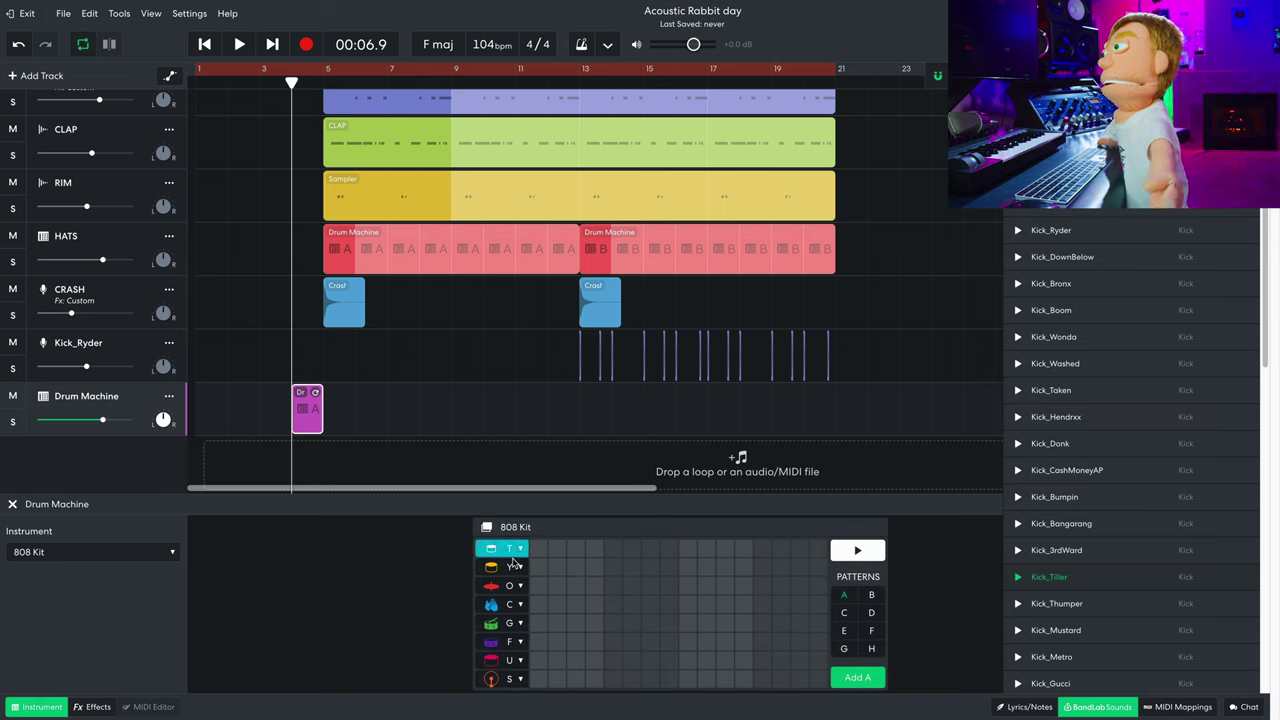
# Program a fill of four high, four mid and four floor tom hits in pattern A and audition it at a lower track volume.
pyautogui.click(512, 589)
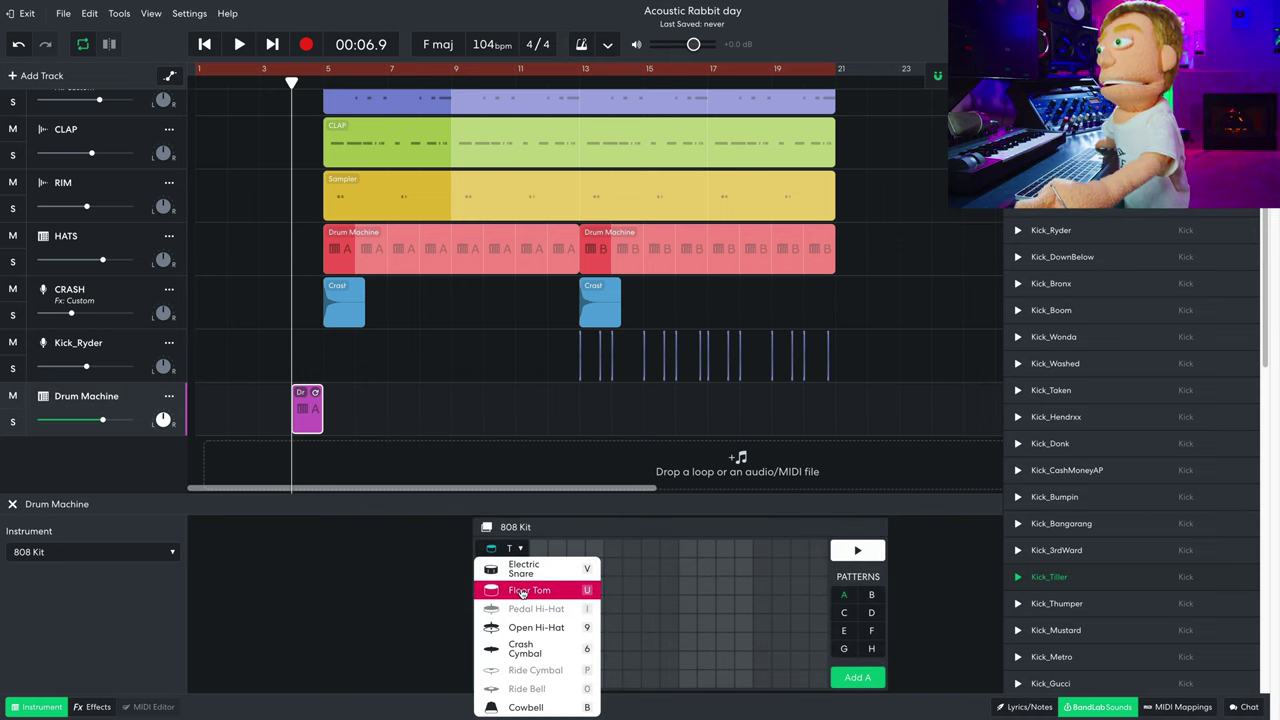
pyautogui.click(522, 591)
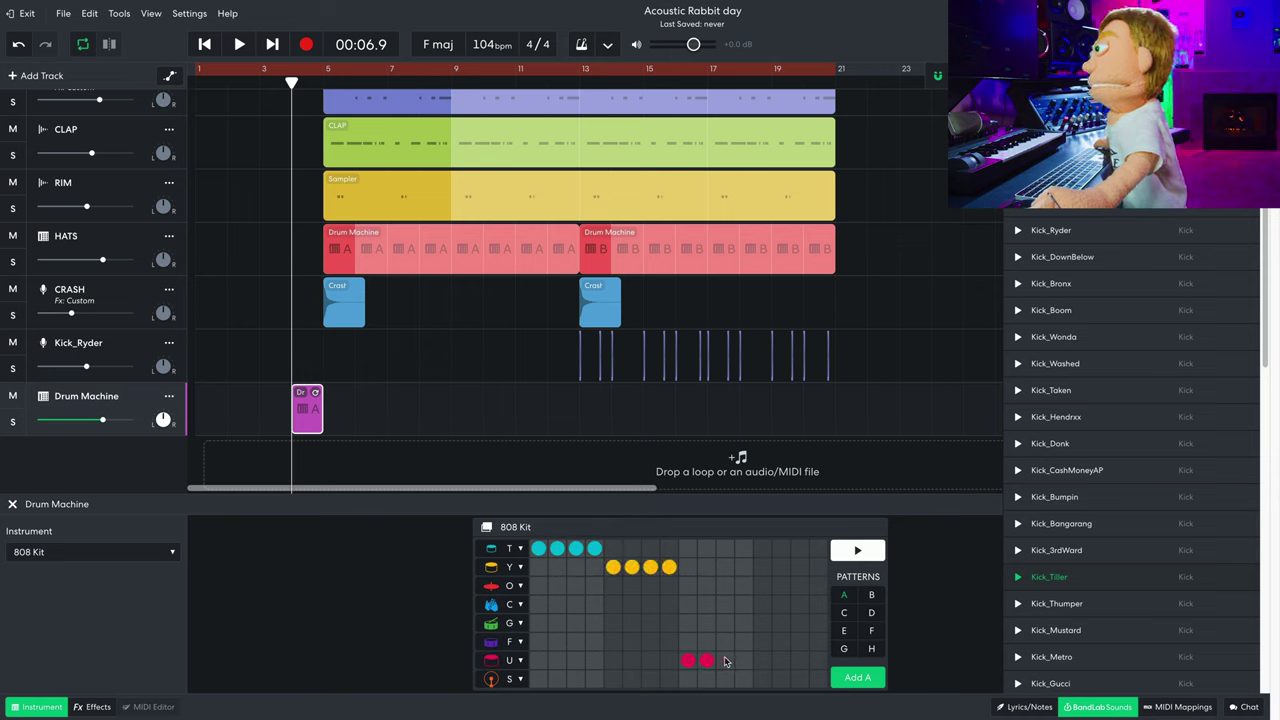
pyautogui.press('space')
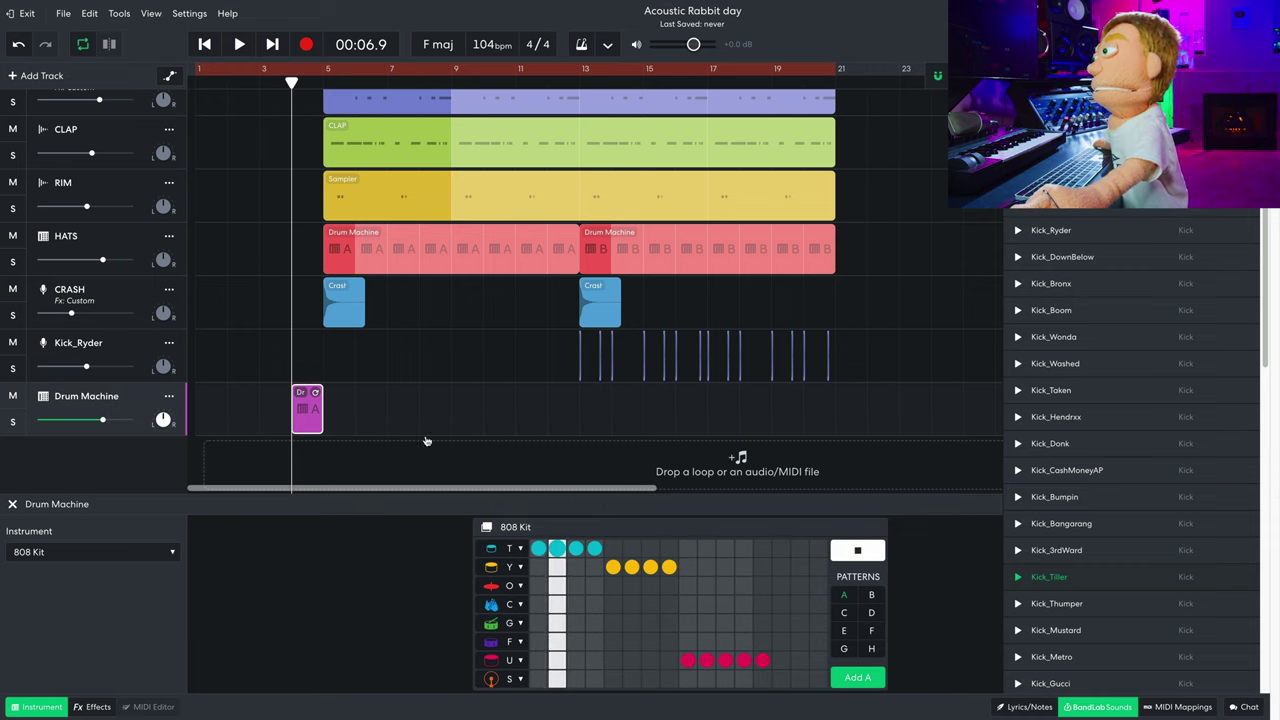
pyautogui.press('space')
pyautogui.press('space')
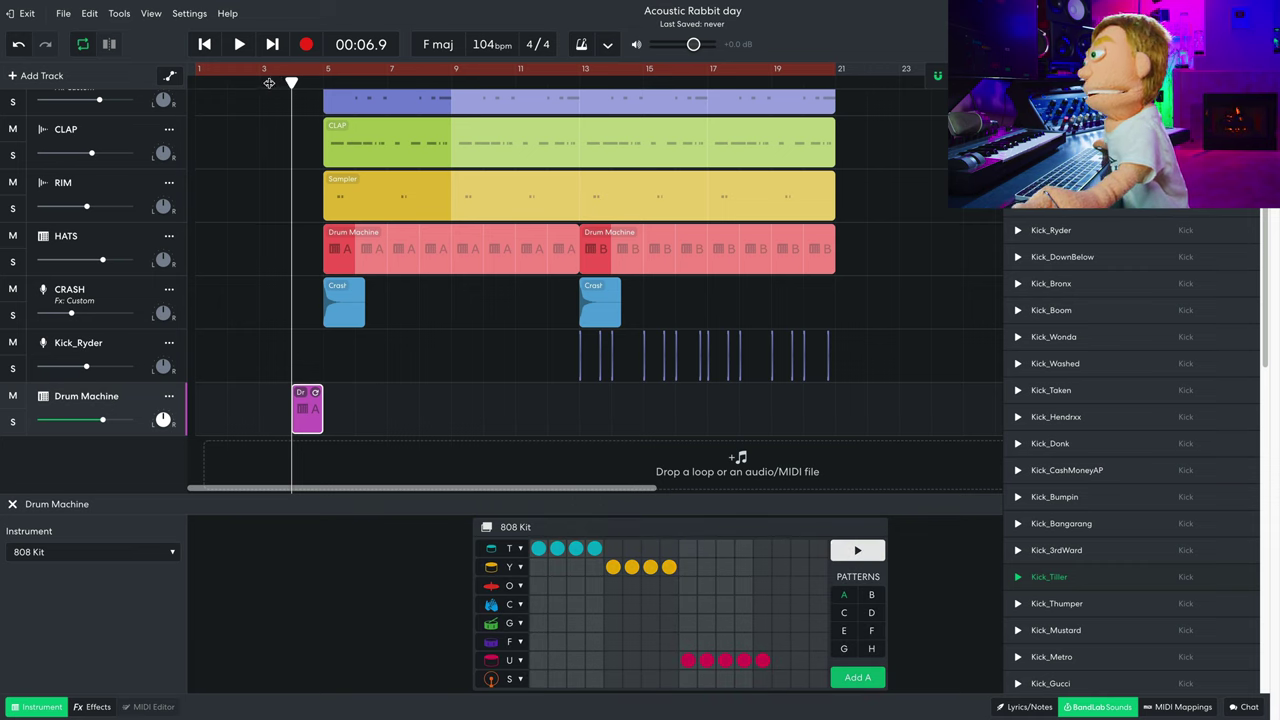
pyautogui.moveTo(291, 88)
pyautogui.mouseDown()
pyautogui.moveTo(257, 88)
pyautogui.moveTo(287, 86)
pyautogui.mouseUp()
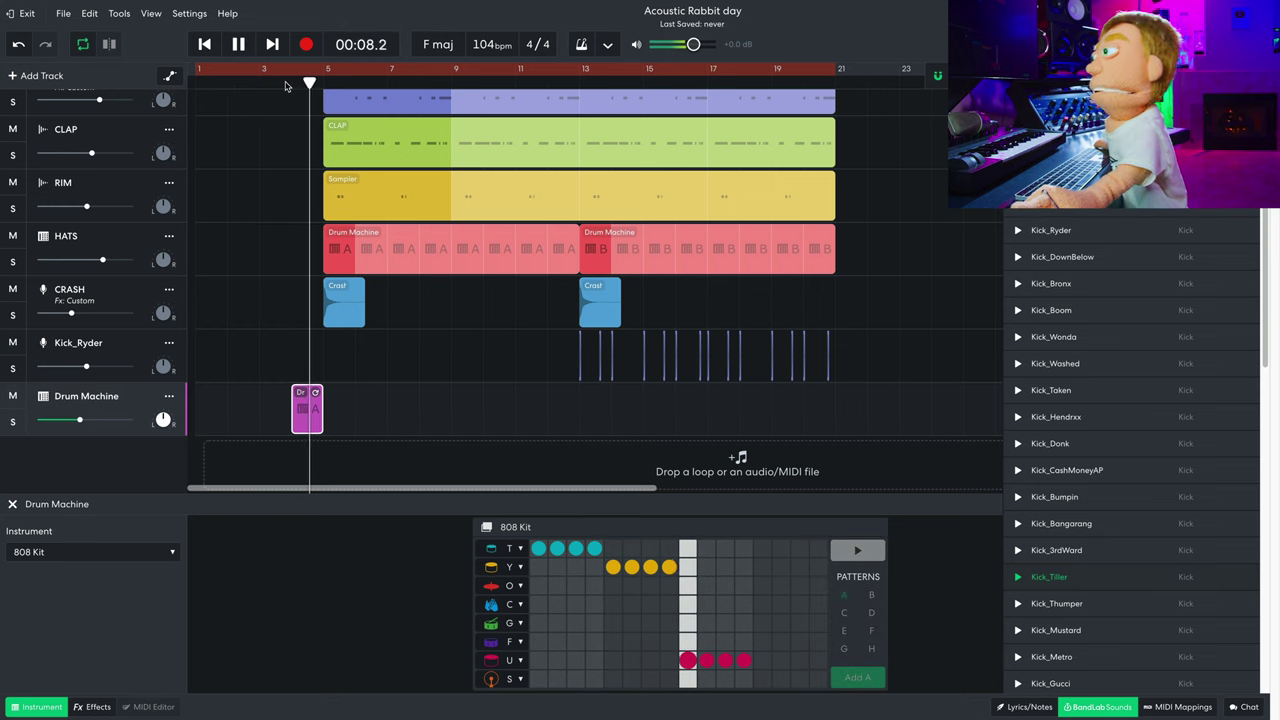
pyautogui.press('space')
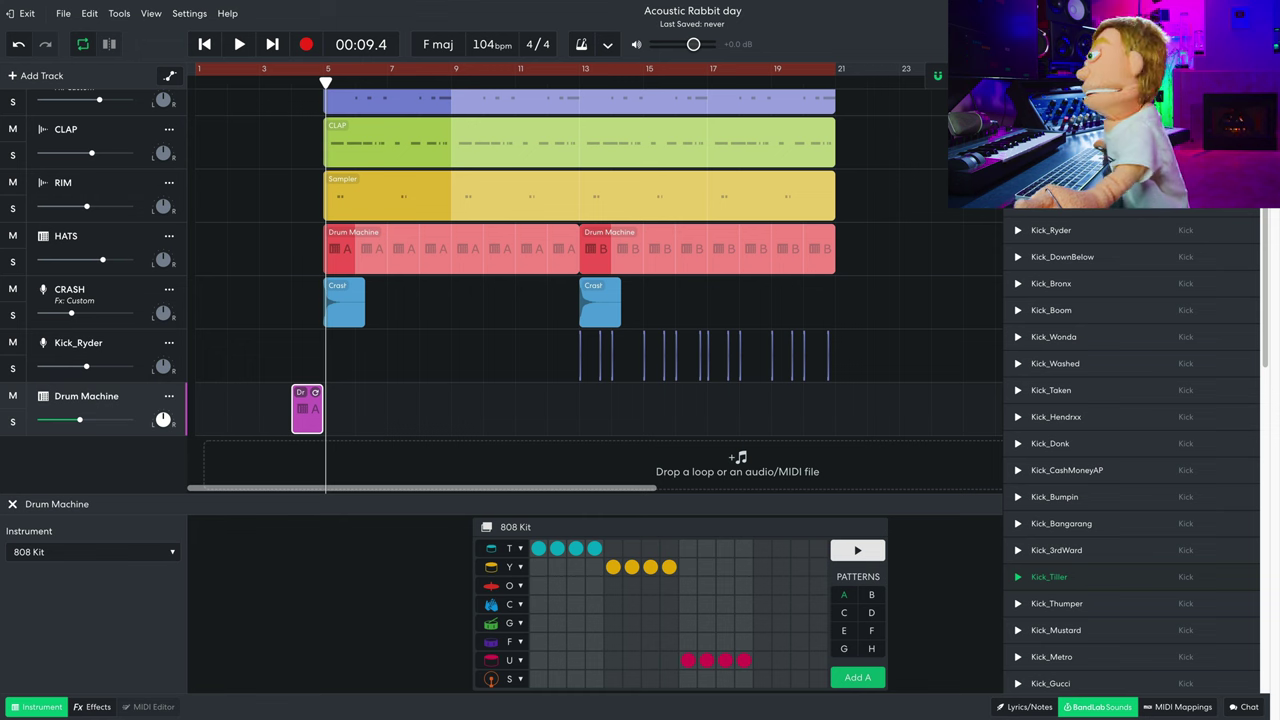
# Search the sounds for "snap", preview several one-shots and place ModernHit One-Shot Snap on a new track near bar 5.
pyautogui.write('snap')
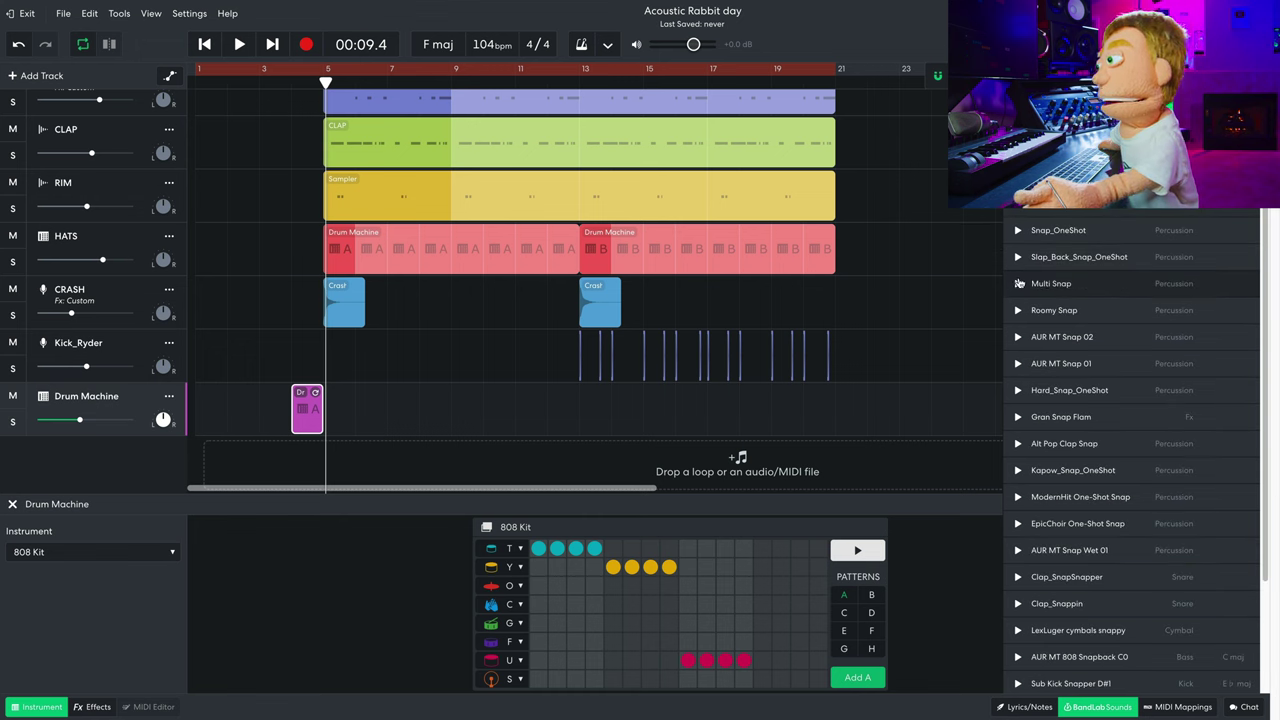
pyautogui.click(1018, 310)
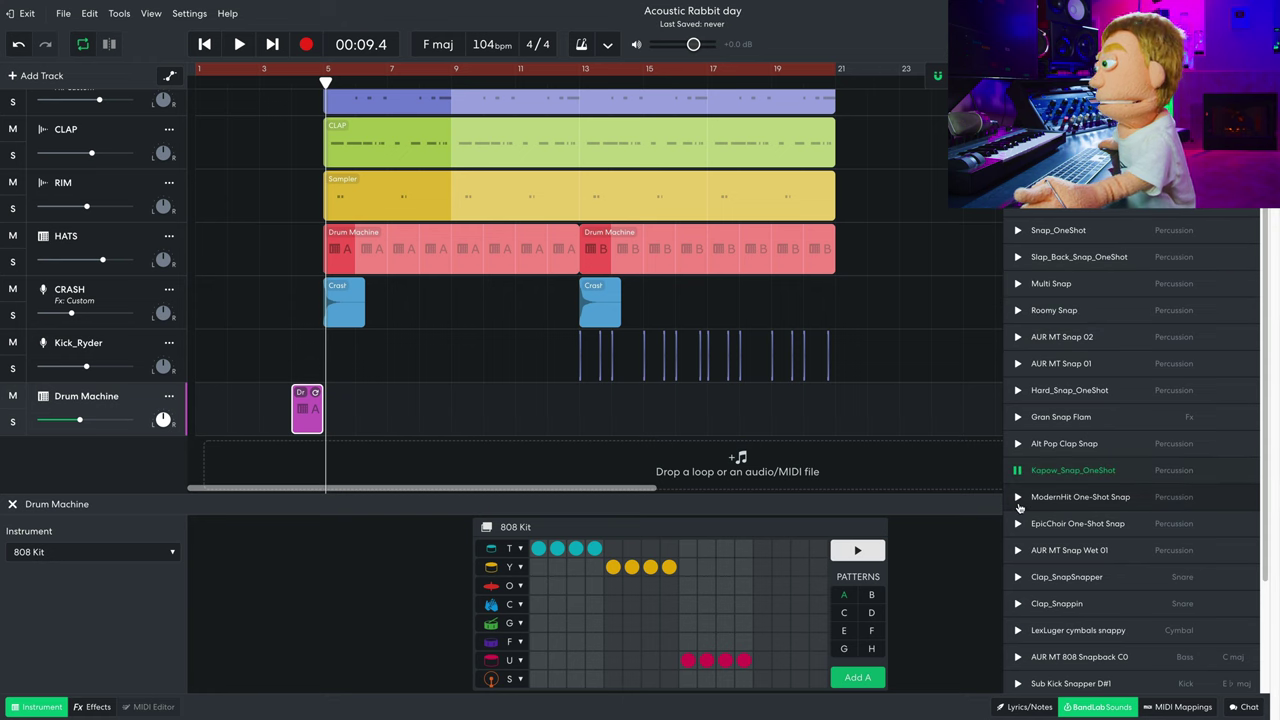
pyautogui.click(1017, 497)
pyautogui.moveTo(1060, 497); pyautogui.dragTo(345, 450)
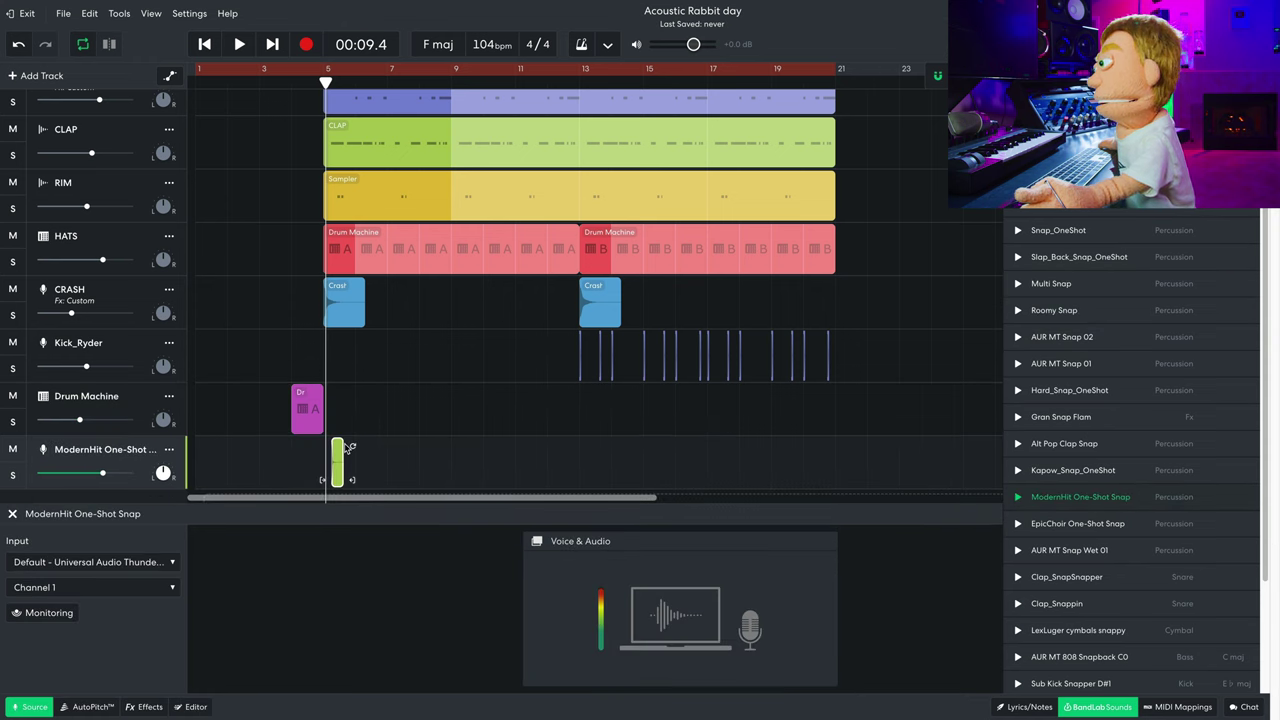
# Move the snap region to beat 4.4, just before bar 5, and play it with the beat.
pyautogui.scroll(5, 300, 492)
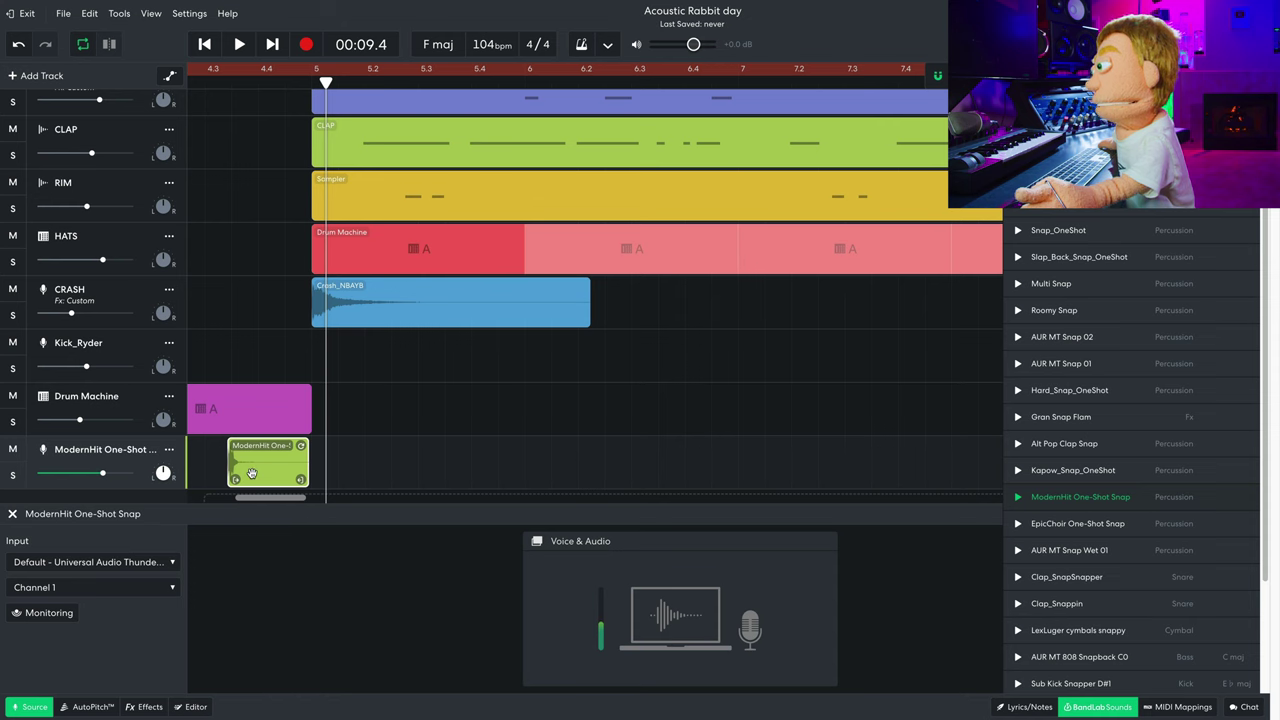
pyautogui.moveTo(251, 473); pyautogui.dragTo(283, 464)
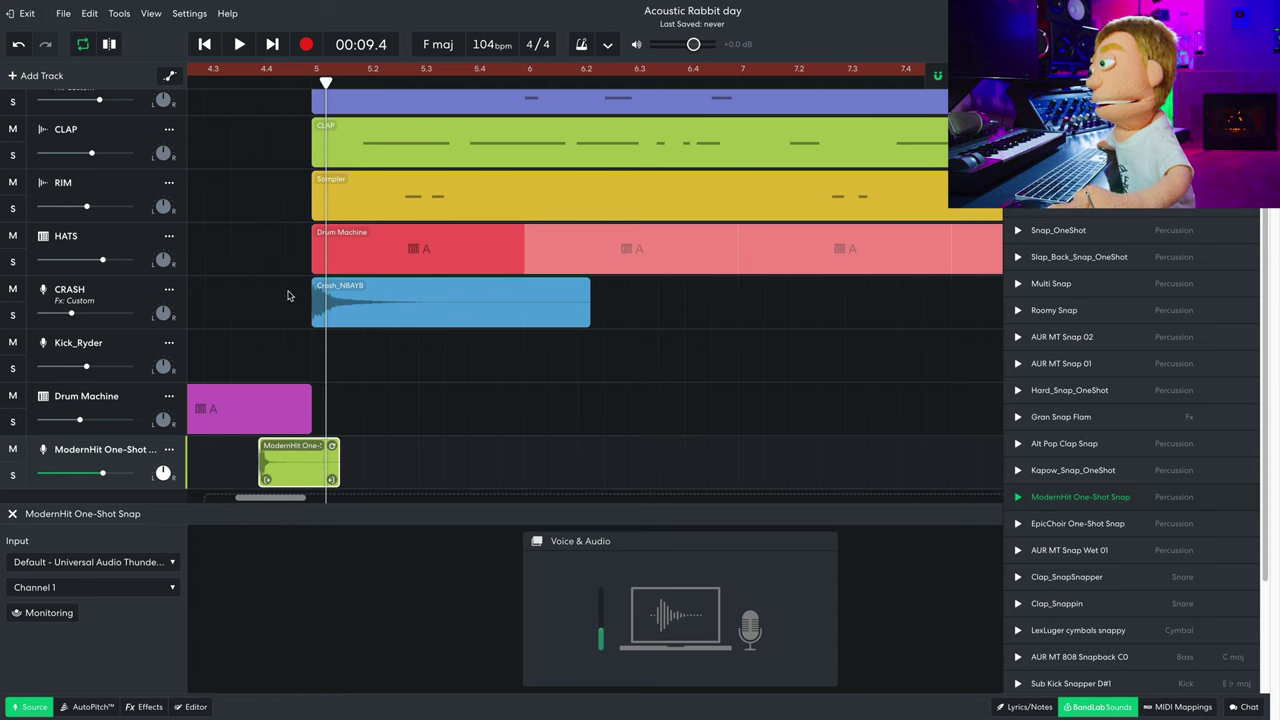
pyautogui.scroll(-5, 287, 296)
pyautogui.press('space')
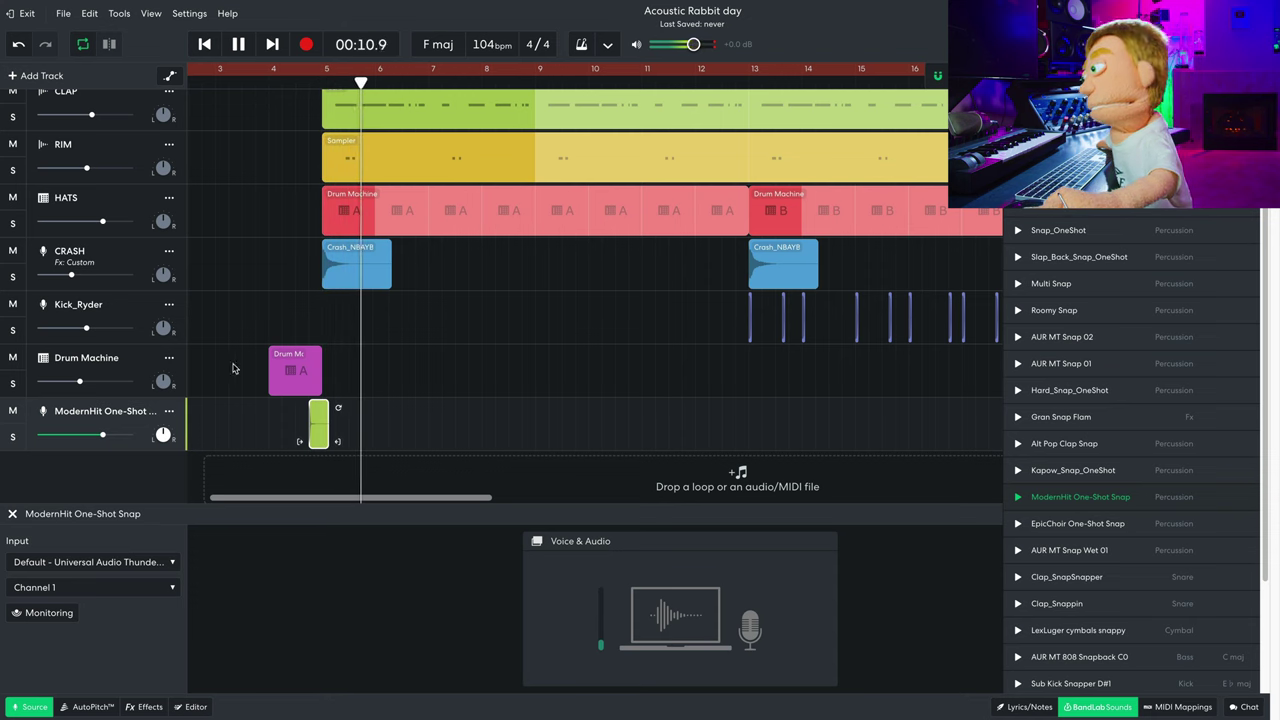
# Rename the ModernHit One-Shot Snap track as SNAP and add a Space Maker reverb to it.
pyautogui.doubleClick(100, 411)
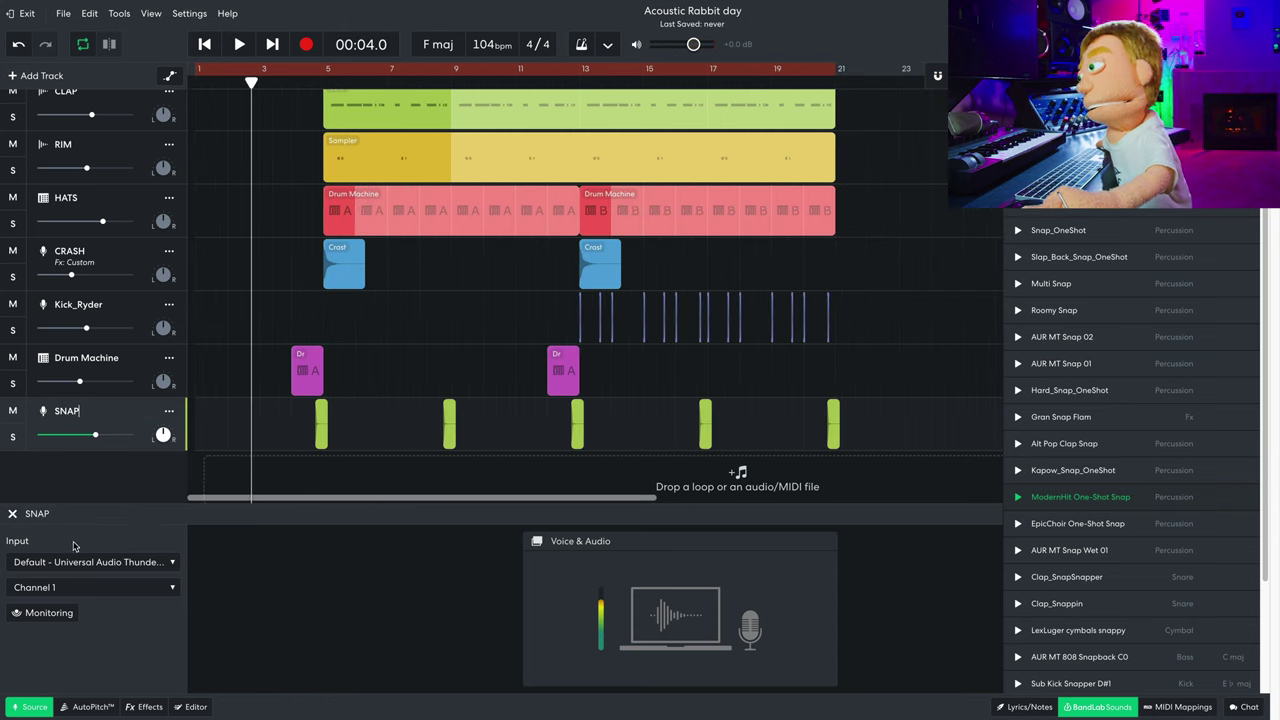
pyautogui.click(145, 707)
pyautogui.click(246, 605)
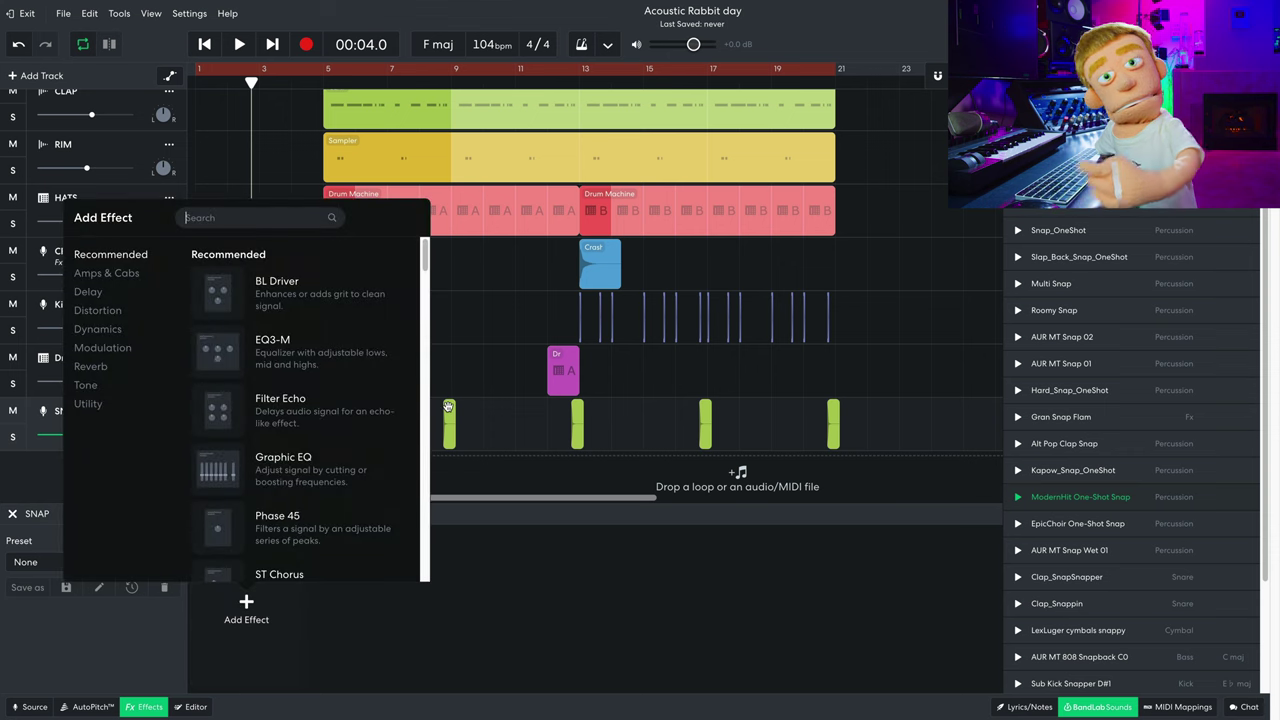
pyautogui.click(90, 366)
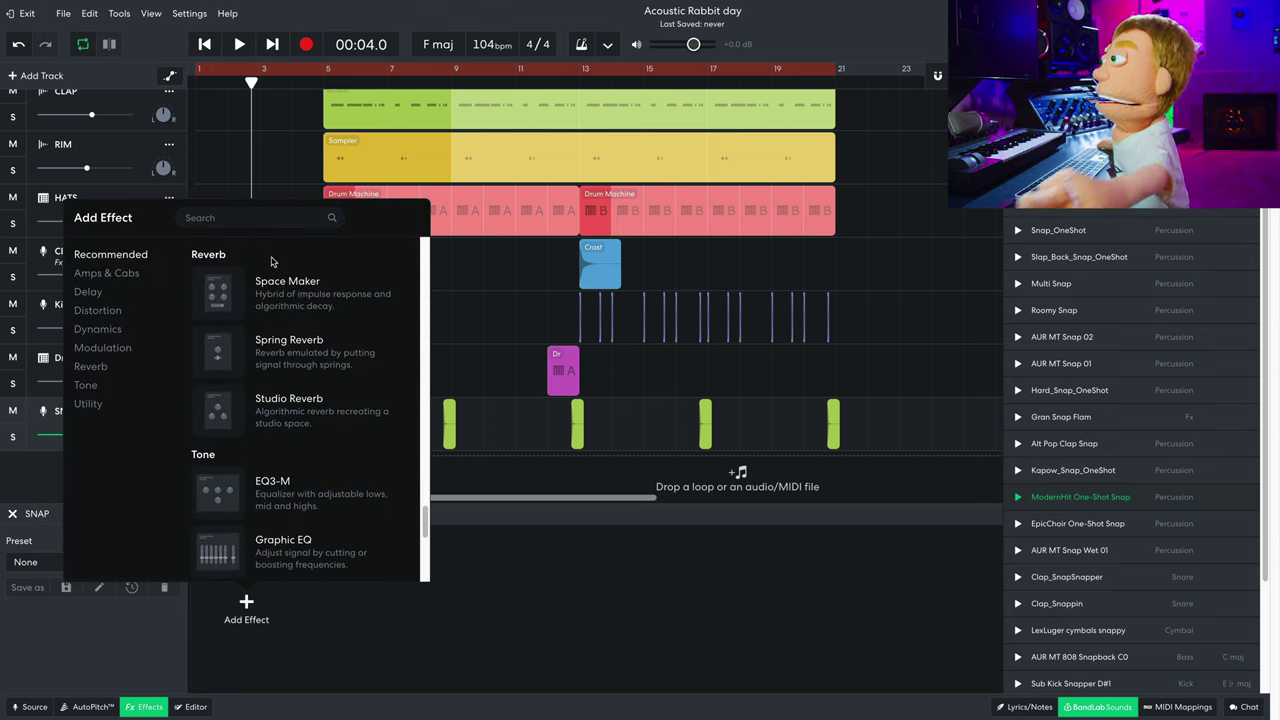
pyautogui.click(236, 298)
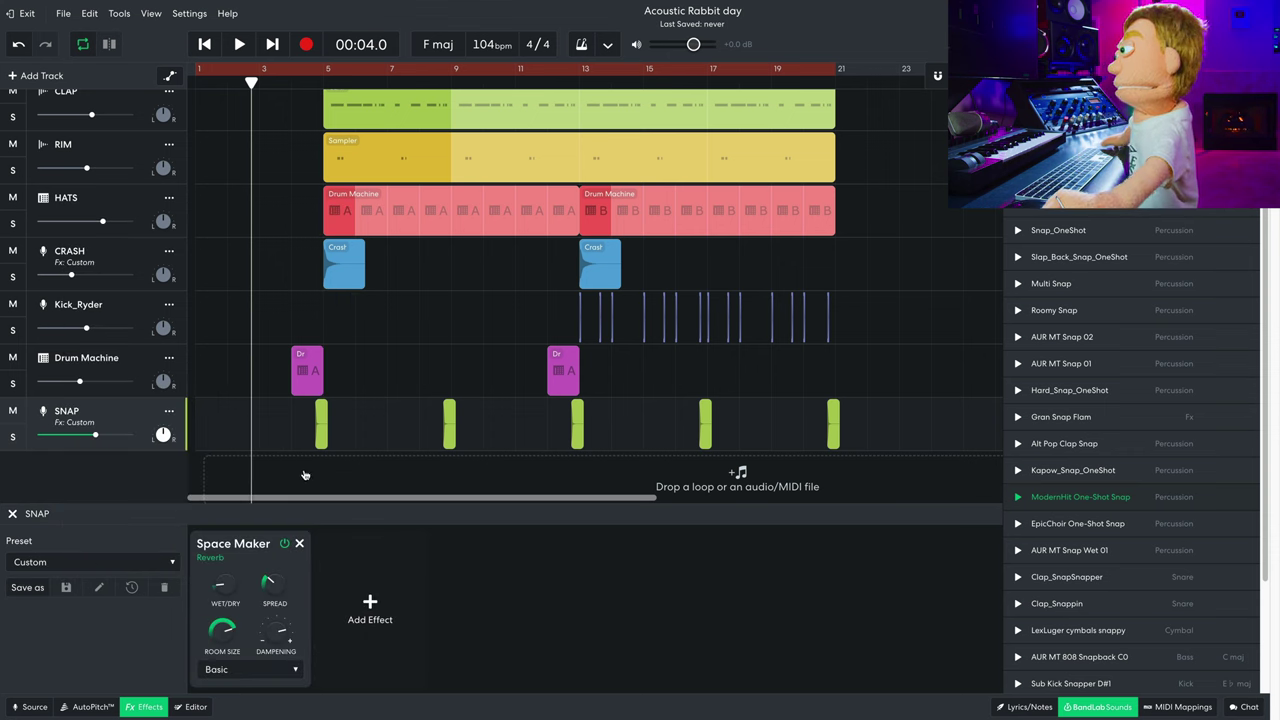
pyautogui.moveTo(230, 568)
# Play back the arrangement and raise the Marimba track's volume slightly.
pyautogui.click(300, 84)
pyautogui.press('space')
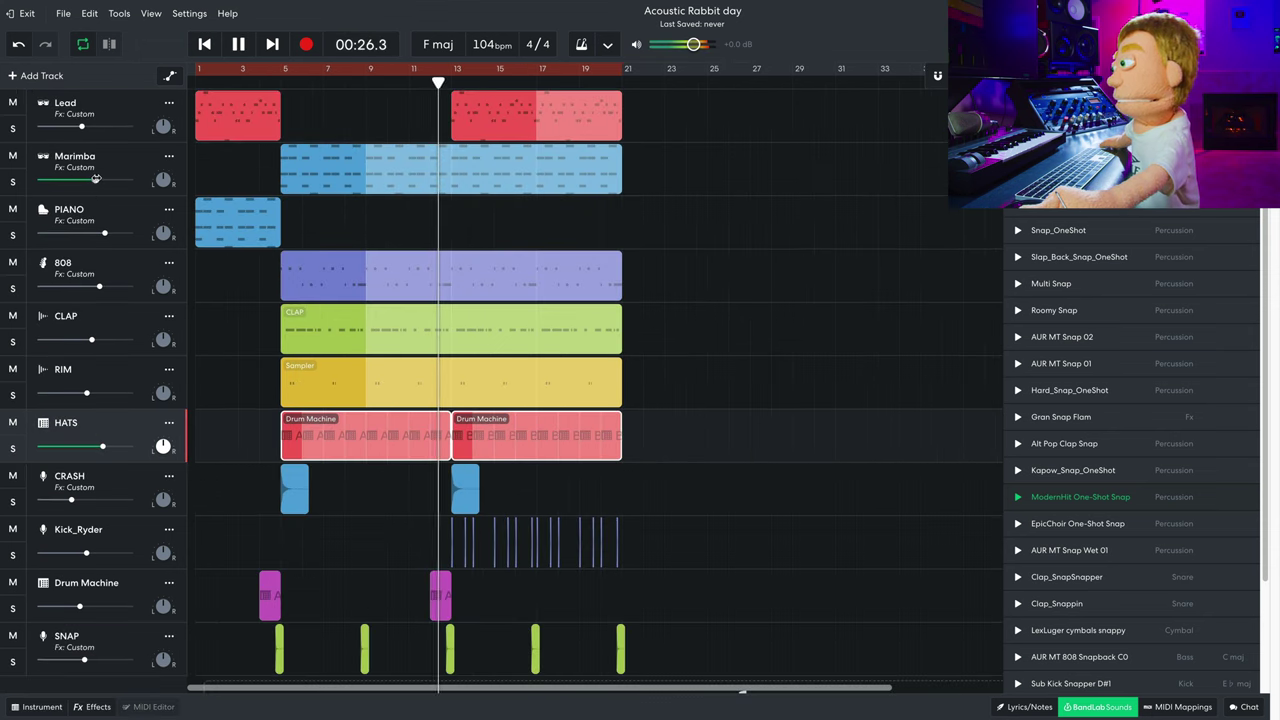
pyautogui.moveTo(95, 178); pyautogui.dragTo(101, 178)
pyautogui.press('space')
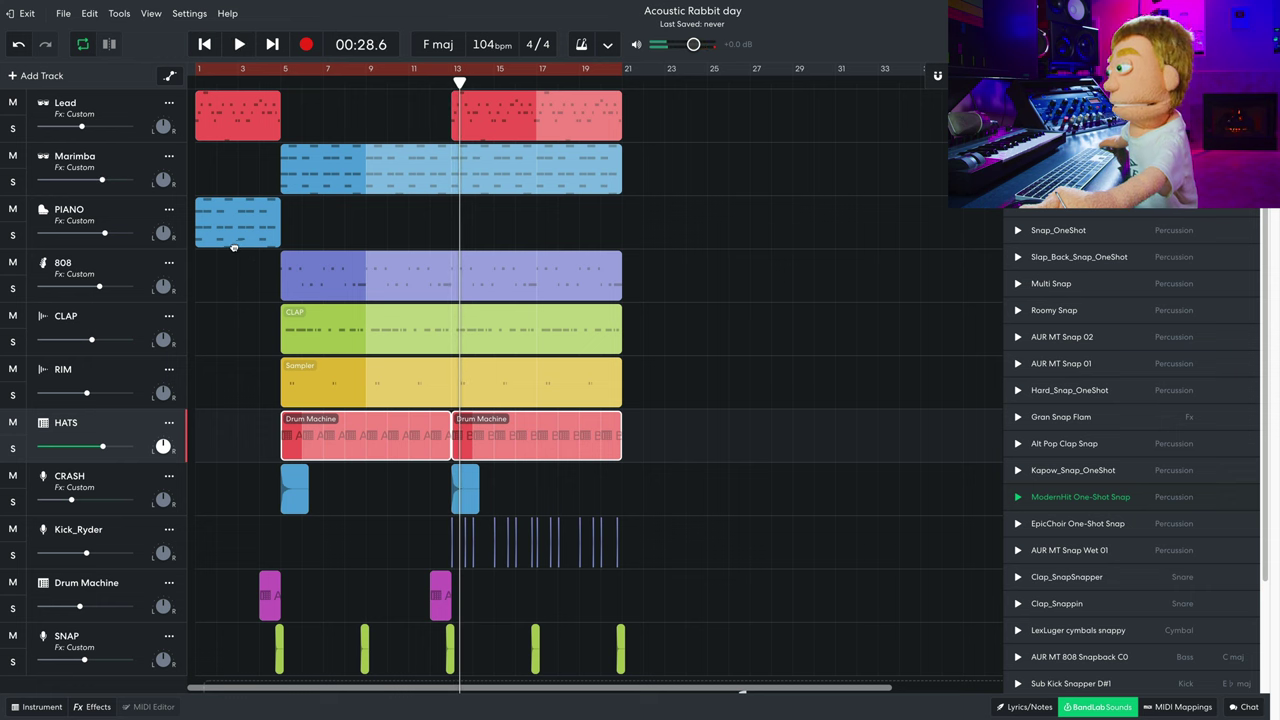
# Copy the piano region to bar 13, loop it to the start of bar 21 and listen to the section.
pyautogui.moveTo(224, 222); pyautogui.dragTo(481, 223)
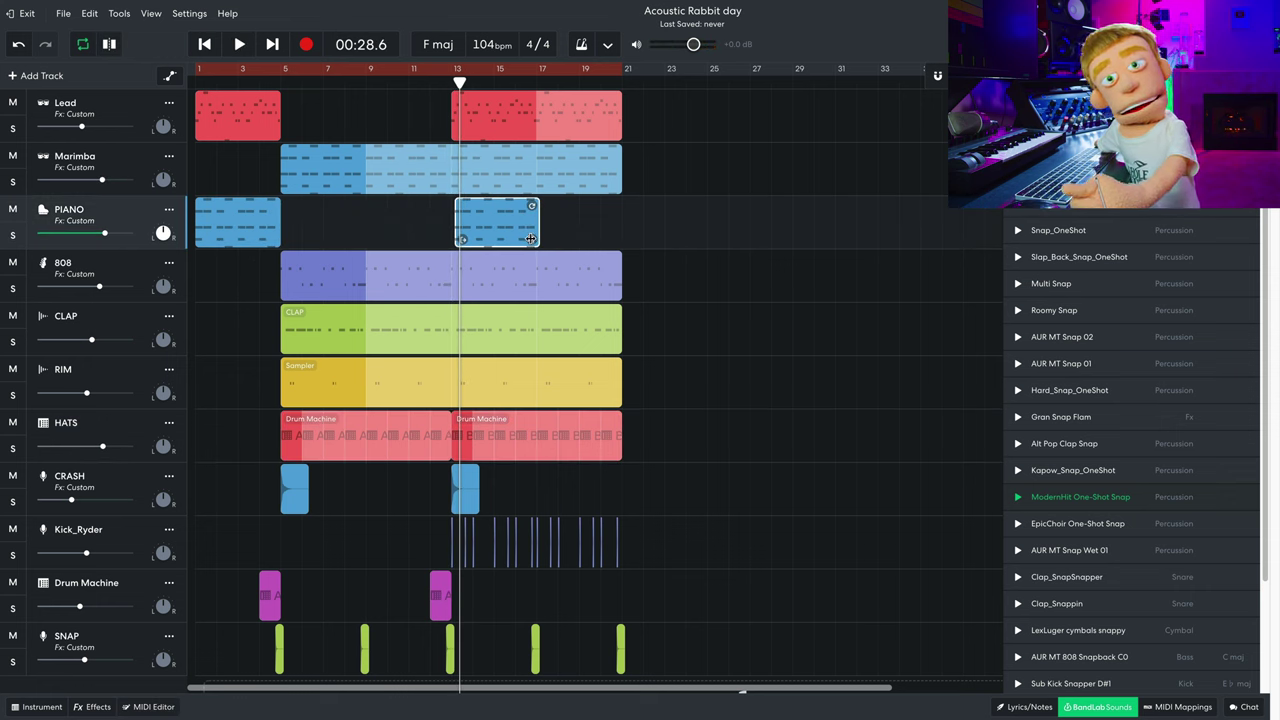
pyautogui.moveTo(530, 206); pyautogui.dragTo(614, 206)
pyautogui.press('space')
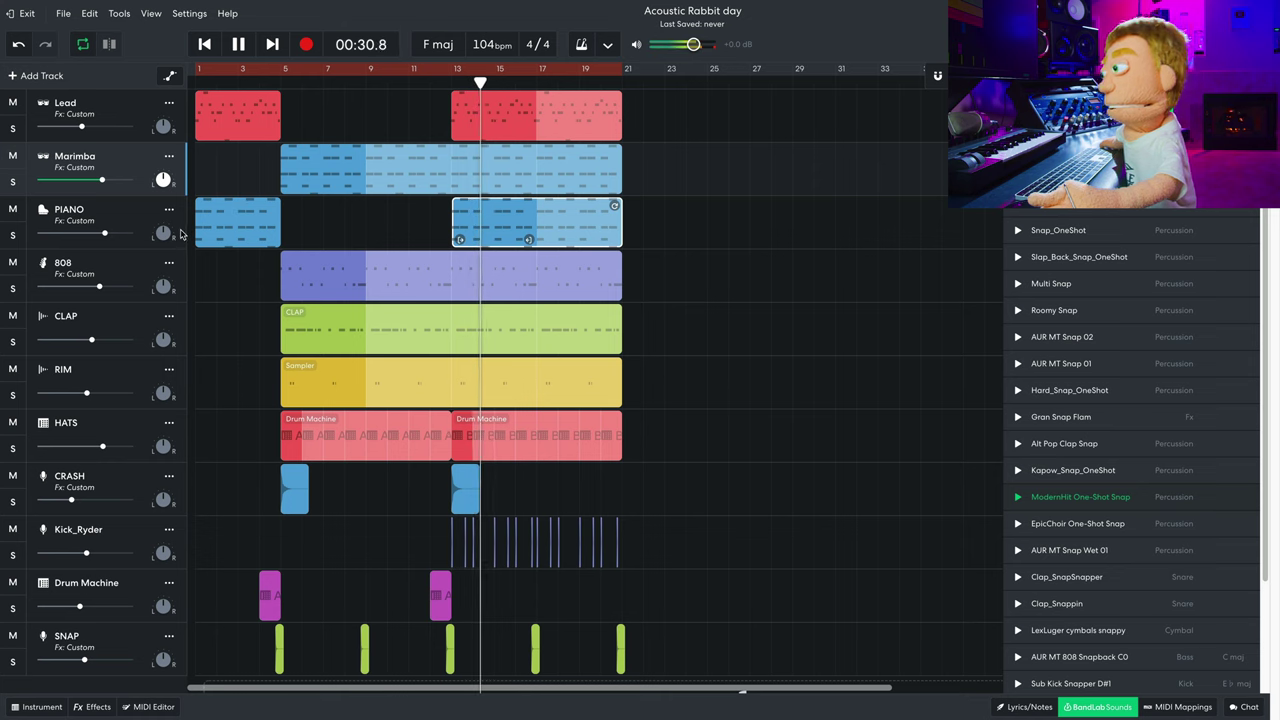
pyautogui.click(472, 229)
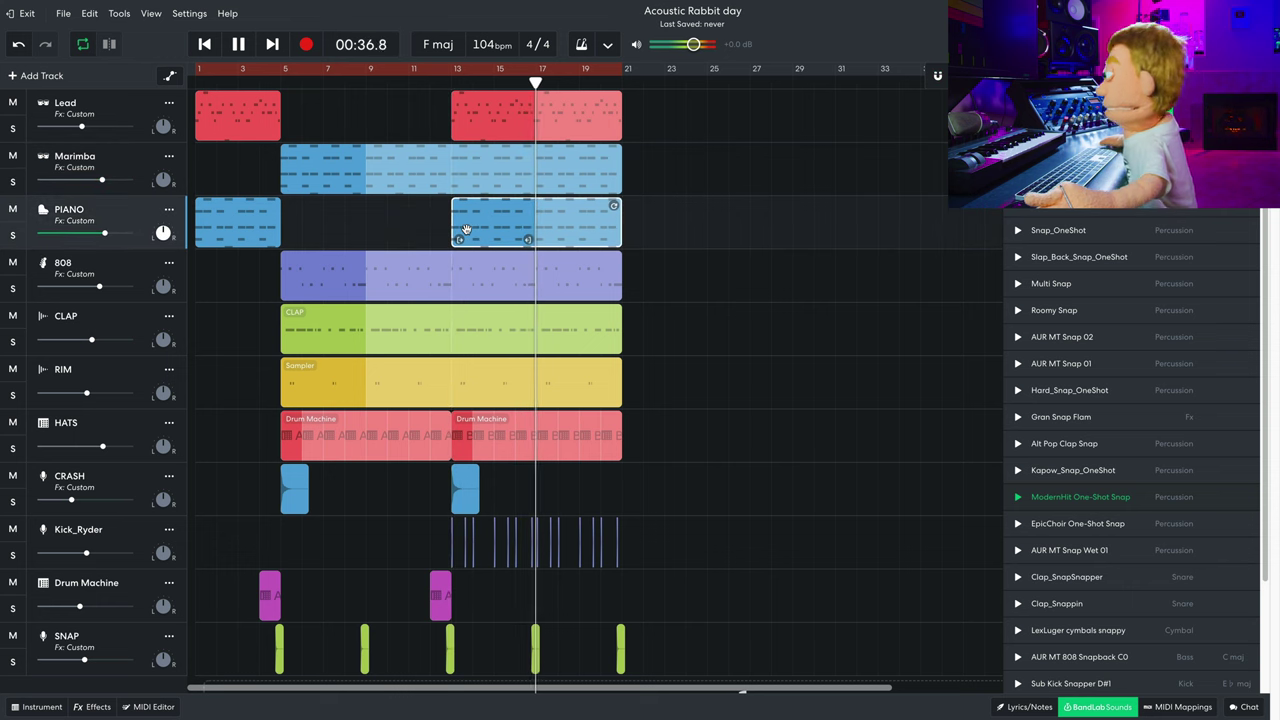
pyautogui.press('space')
# Select all regions from bar 5 to bar 21 and duplicate them so the copy starts at bar 21.
pyautogui.moveTo(666, 652); pyautogui.dragTo(293, 90)
pyautogui.moveTo(308, 172); pyautogui.dragTo(650, 172)
pyautogui.click(662, 231)
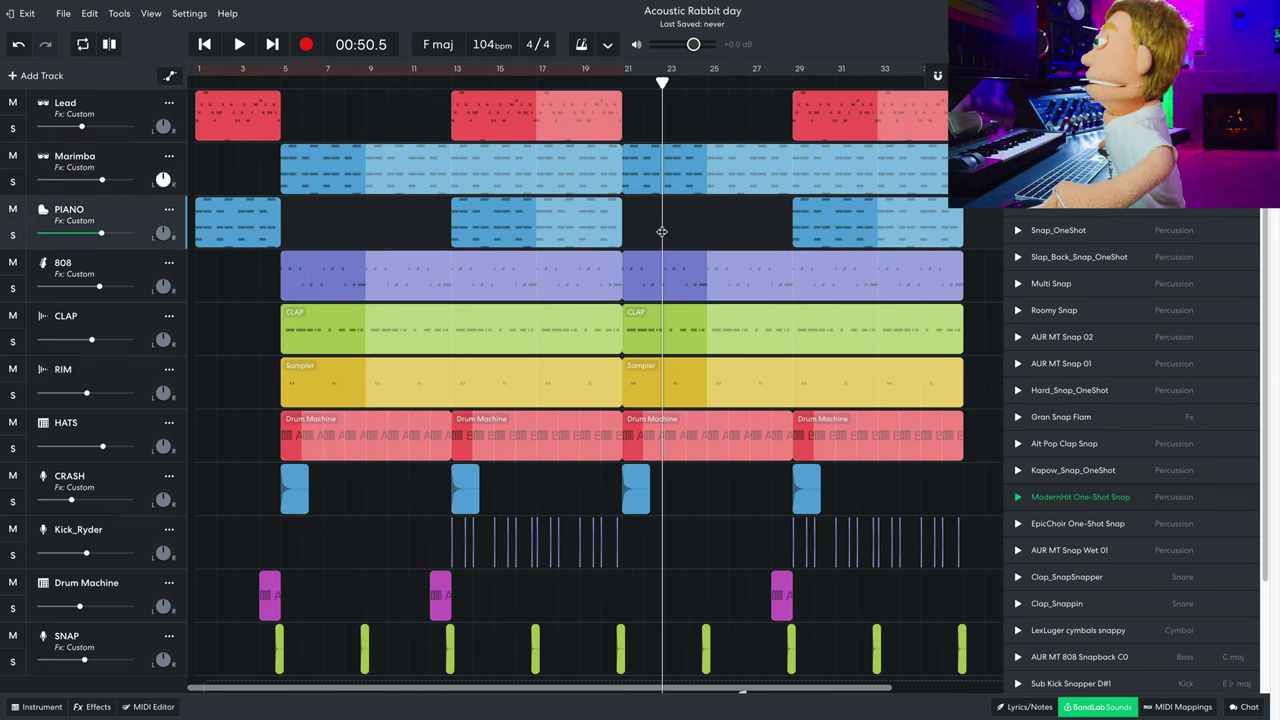
# Delete the duplicated Marimba region that starts at bar 21.
pyautogui.click(674, 177)
pyautogui.rightClick(670, 166)
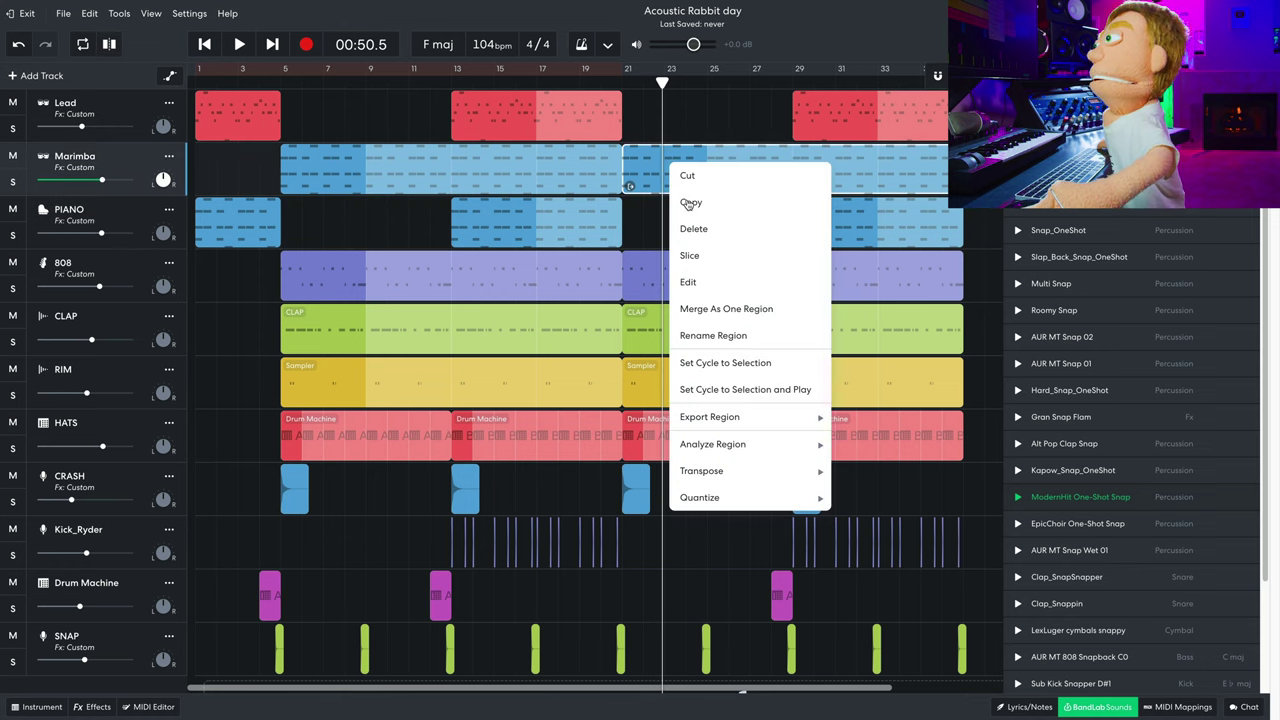
pyautogui.click(690, 233)
pyautogui.click(676, 339)
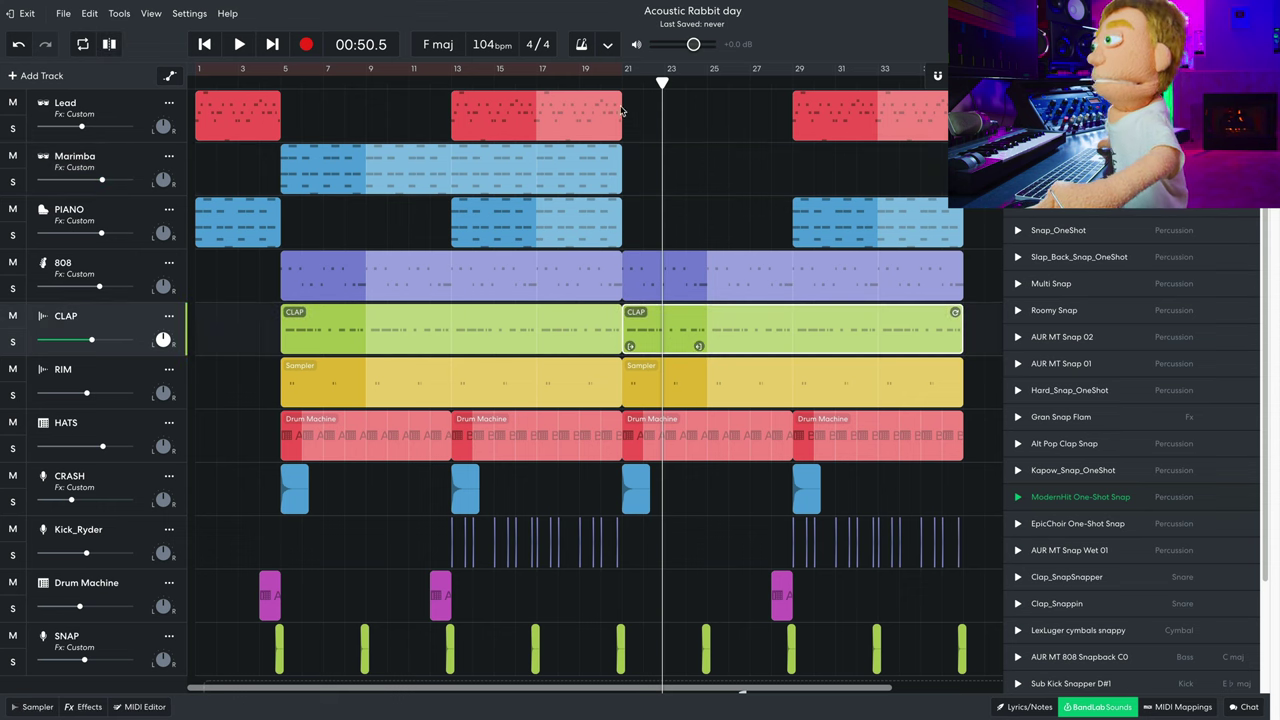
# Delete the HATS region at bar 21 and the short HATS region at bar 29 while playing the section.
pyautogui.click(700, 436)
pyautogui.press('Delete')
pyautogui.press('space')
pyautogui.rightClick(804, 449)
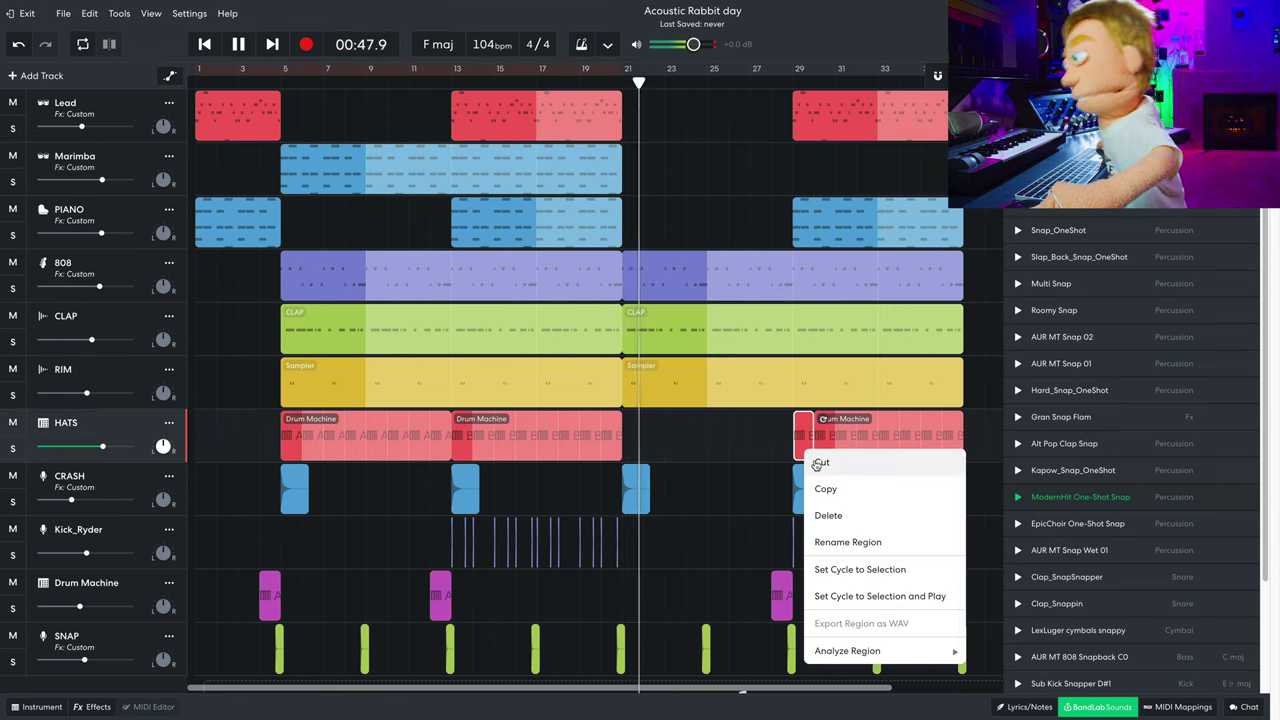
pyautogui.click(834, 515)
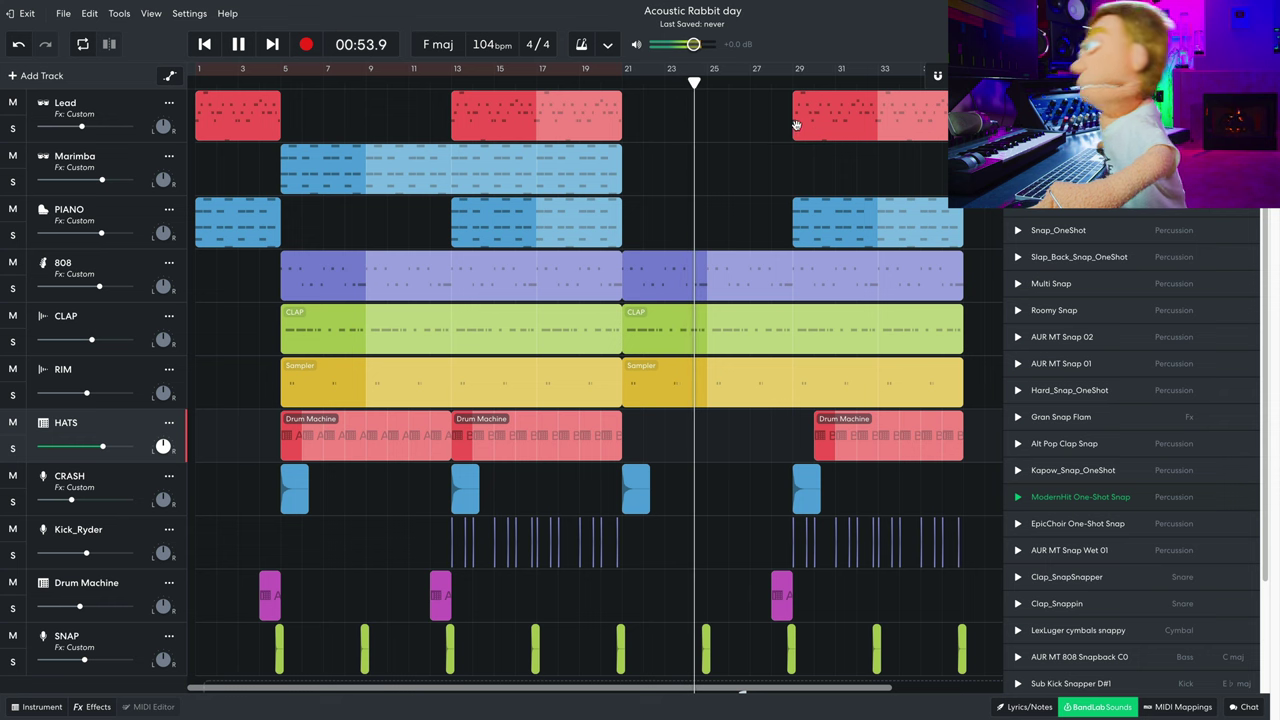
# Copy the opening Lead region to bar 25 and delete the Lead regions from bar 29 onward.
pyautogui.moveTo(245, 113); pyautogui.dragTo(770, 120)
pyautogui.press('space')
pyautogui.press('space')
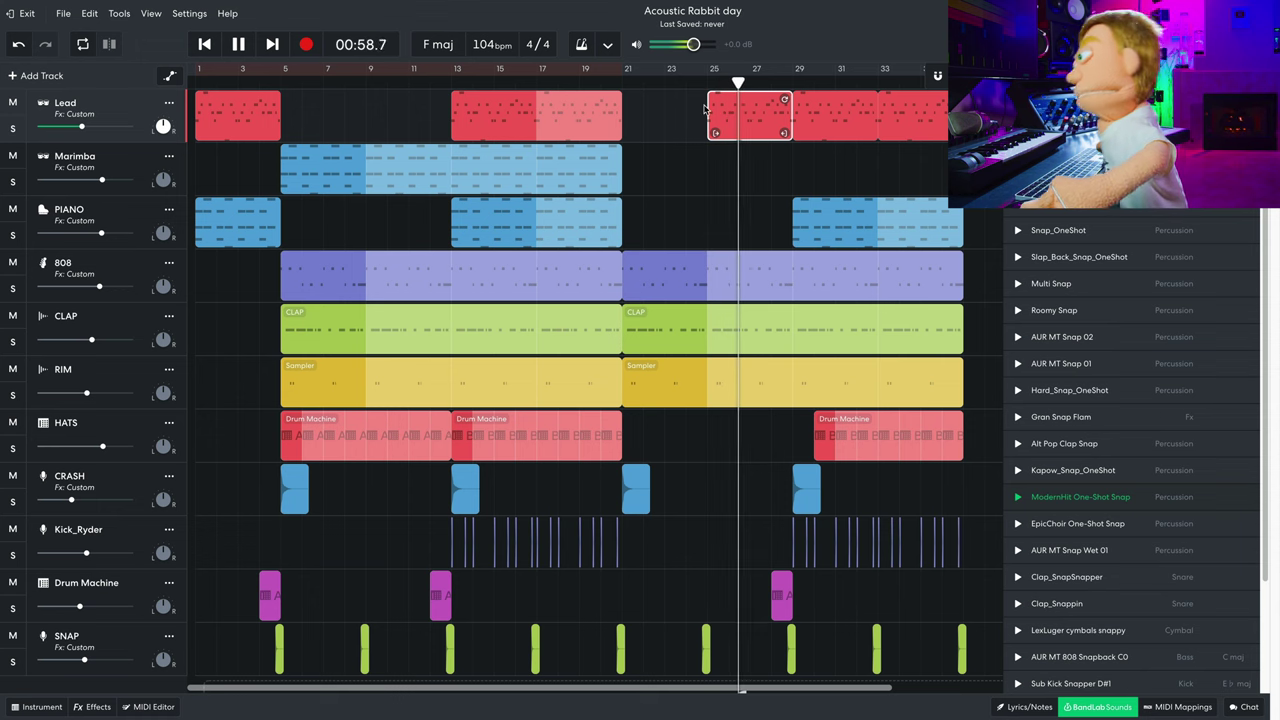
pyautogui.click(829, 123)
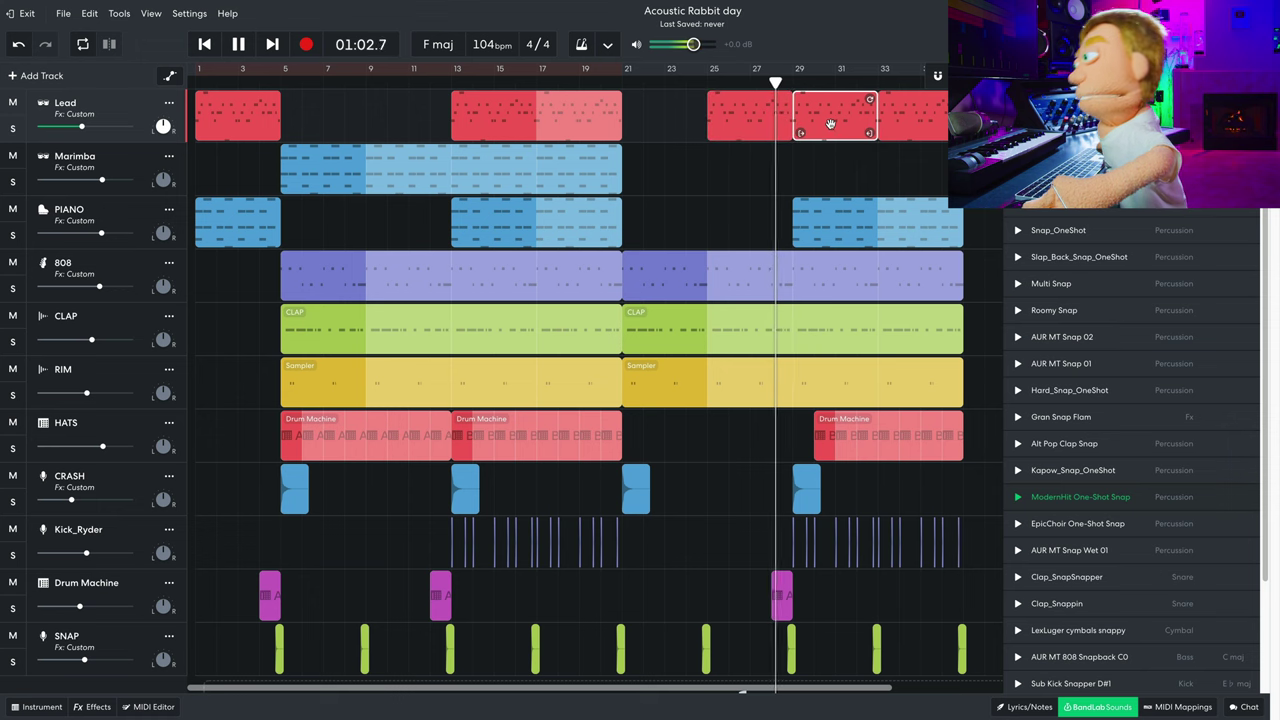
pyautogui.press('Delete')
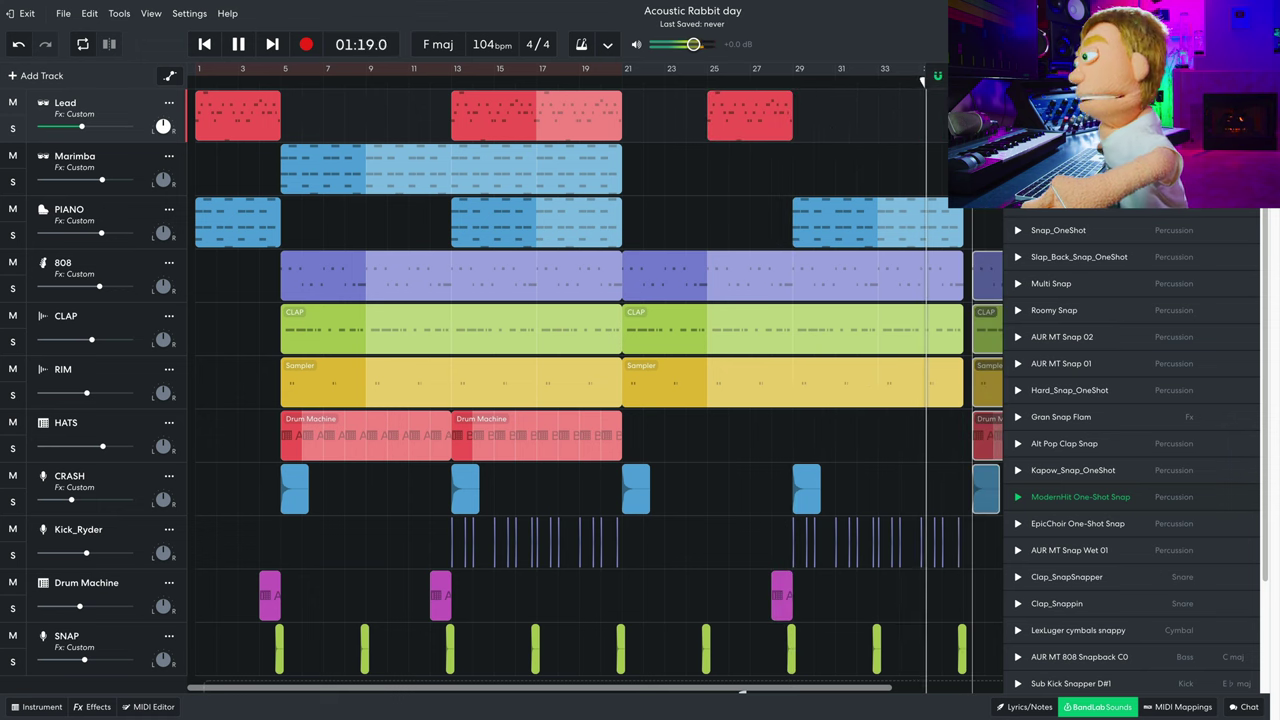
# Place the duplicated arrangement at bar 37, stop playback and copy the Drum Machine fill from bar 28 to bar 36.
pyautogui.press('Down')
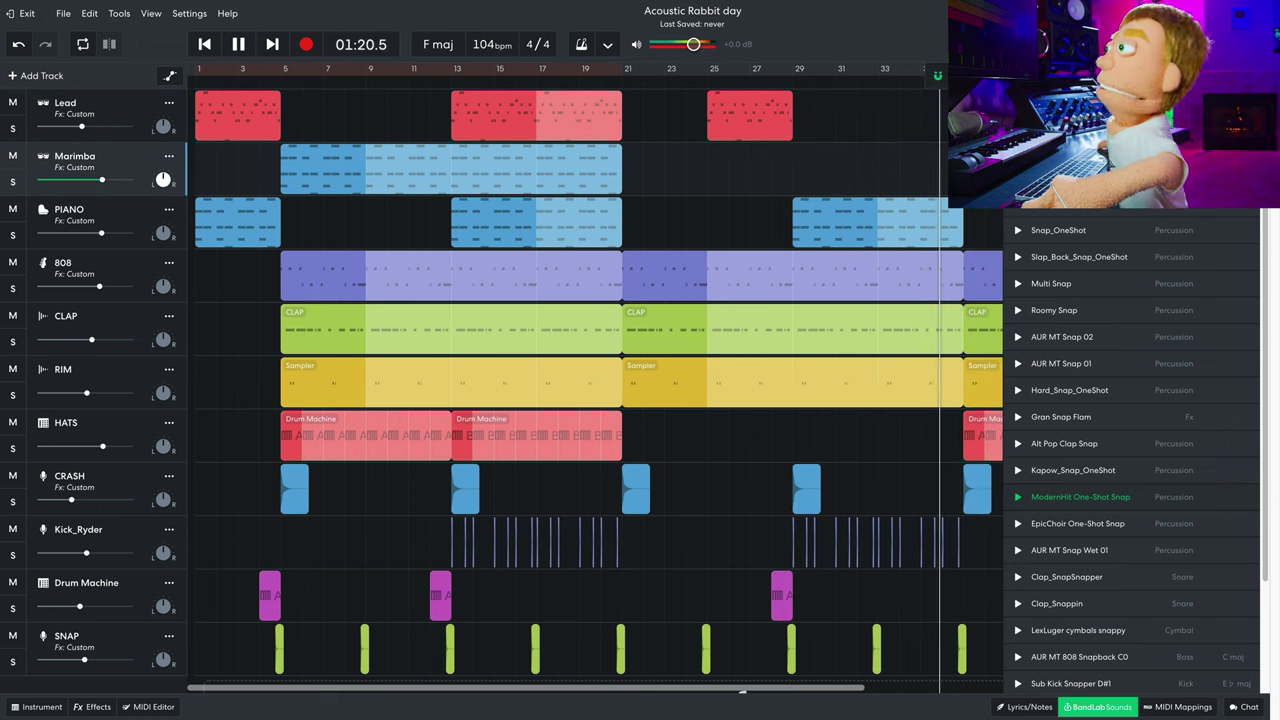
pyautogui.press('space')
pyautogui.moveTo(776, 610); pyautogui.dragTo(942, 614)
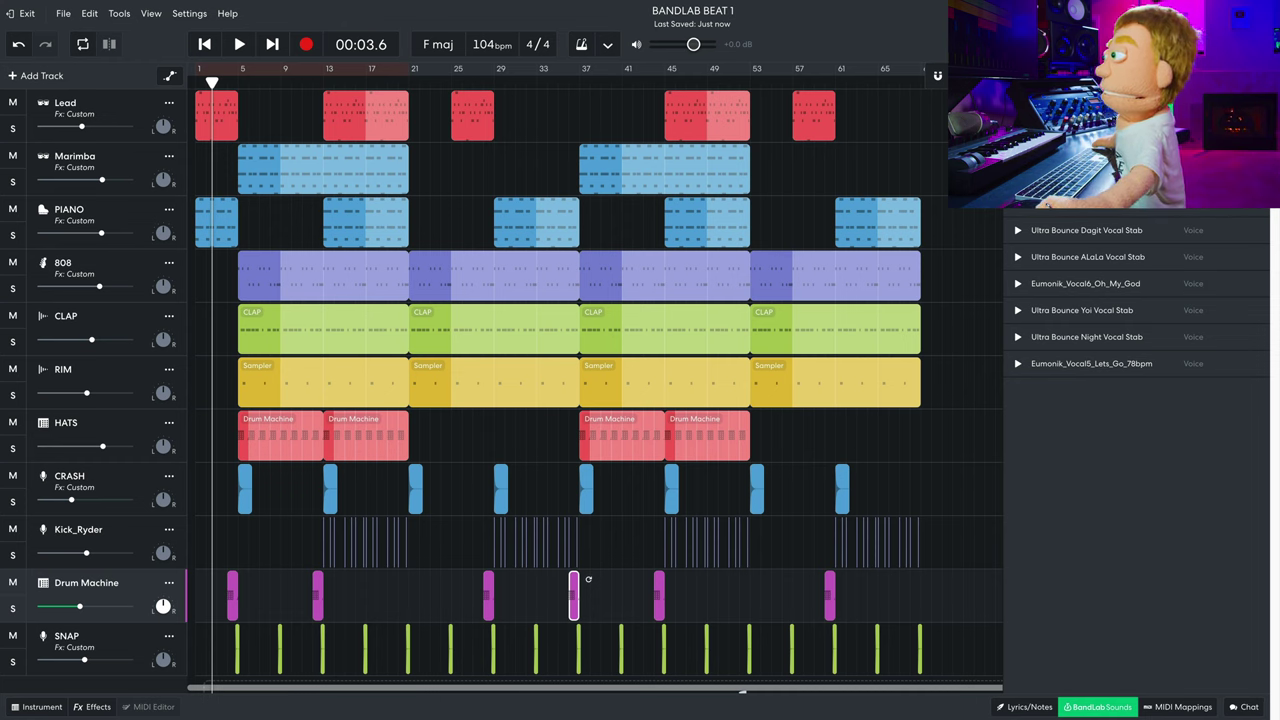
pyautogui.scroll(-1, 818, 366)
pyautogui.click(490, 235)
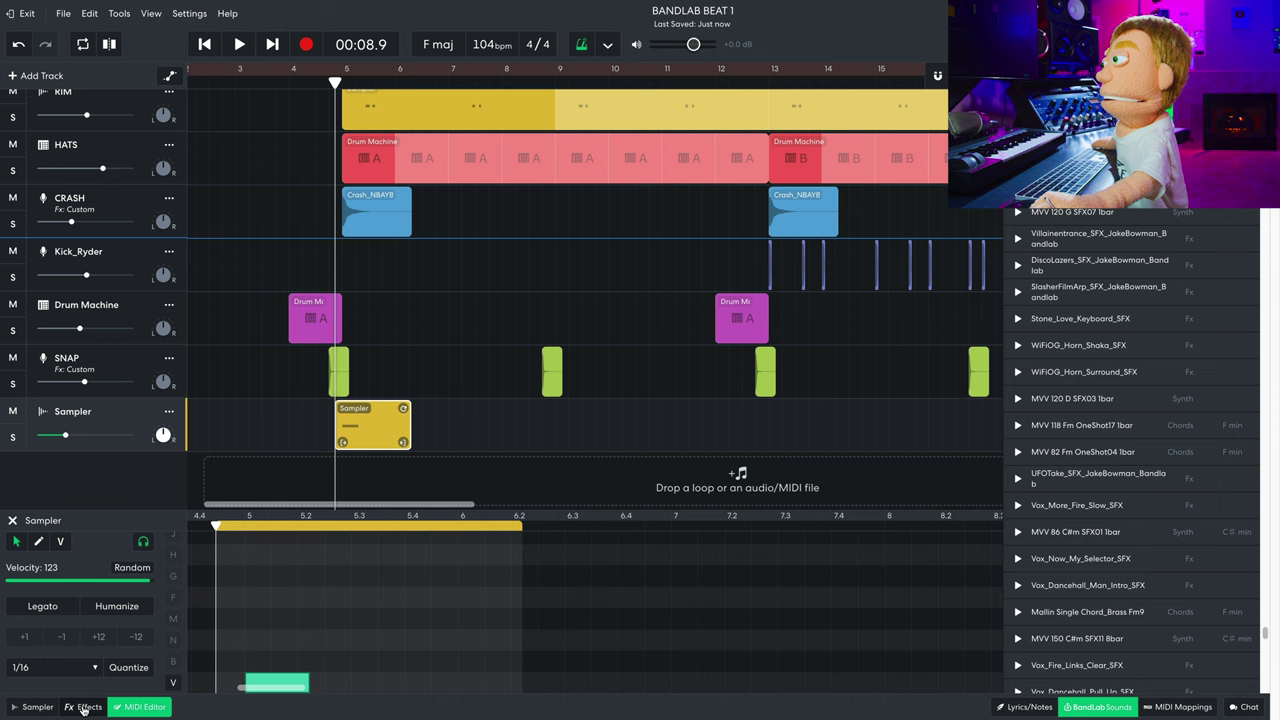
# Add a Studio Reverb with a size of about 8.6 to the Sampler track and lower the track's volume slightly.
pyautogui.click(85, 707)
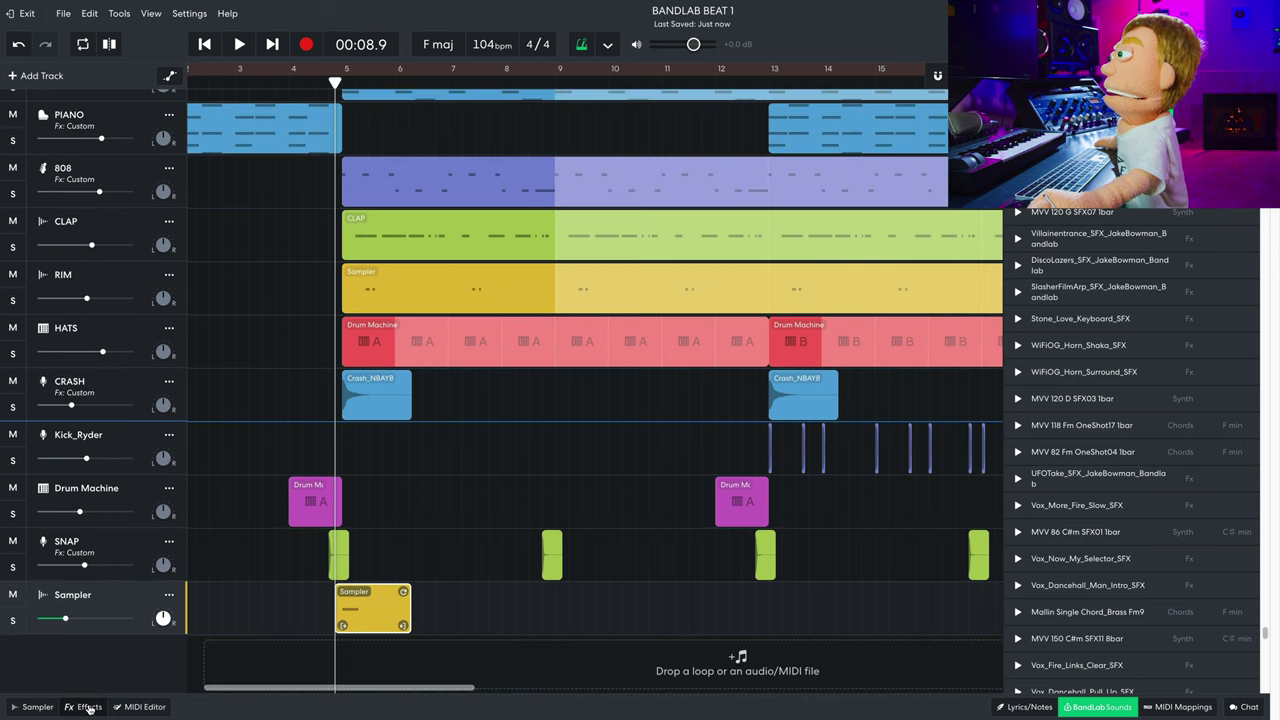
pyautogui.click(89, 707)
pyautogui.click(246, 605)
pyautogui.click(100, 368)
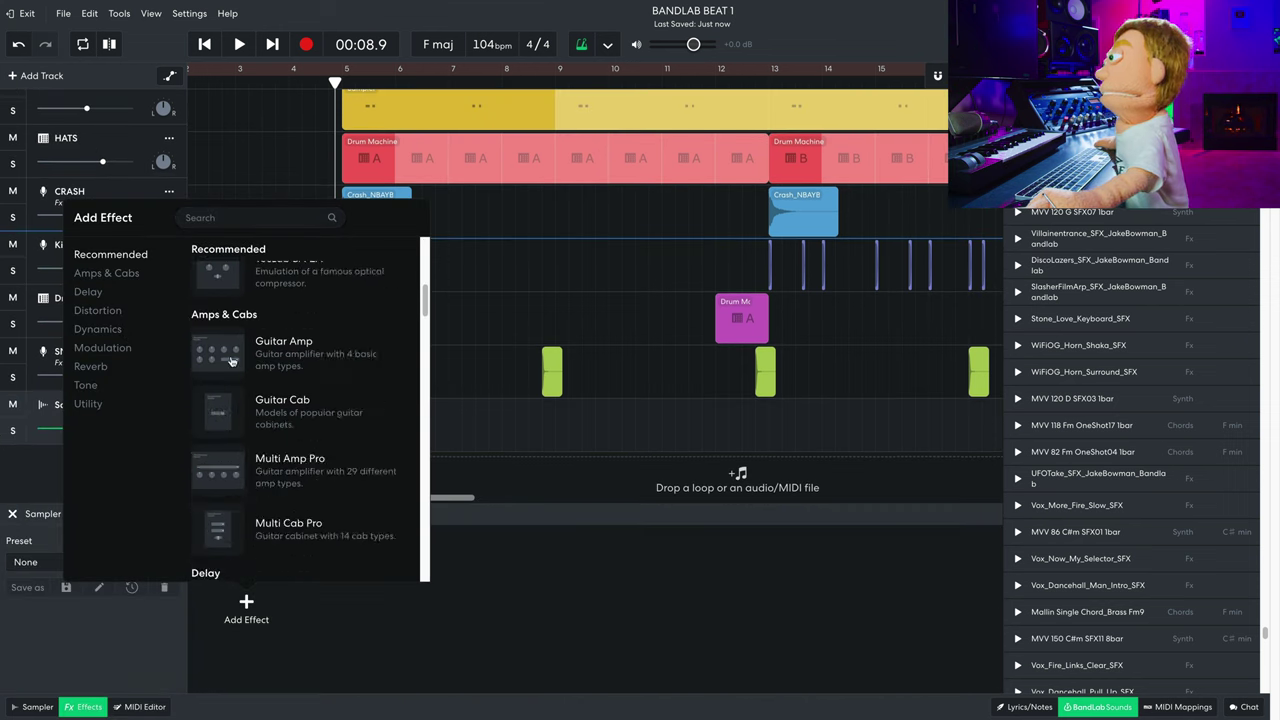
pyautogui.click(326, 414)
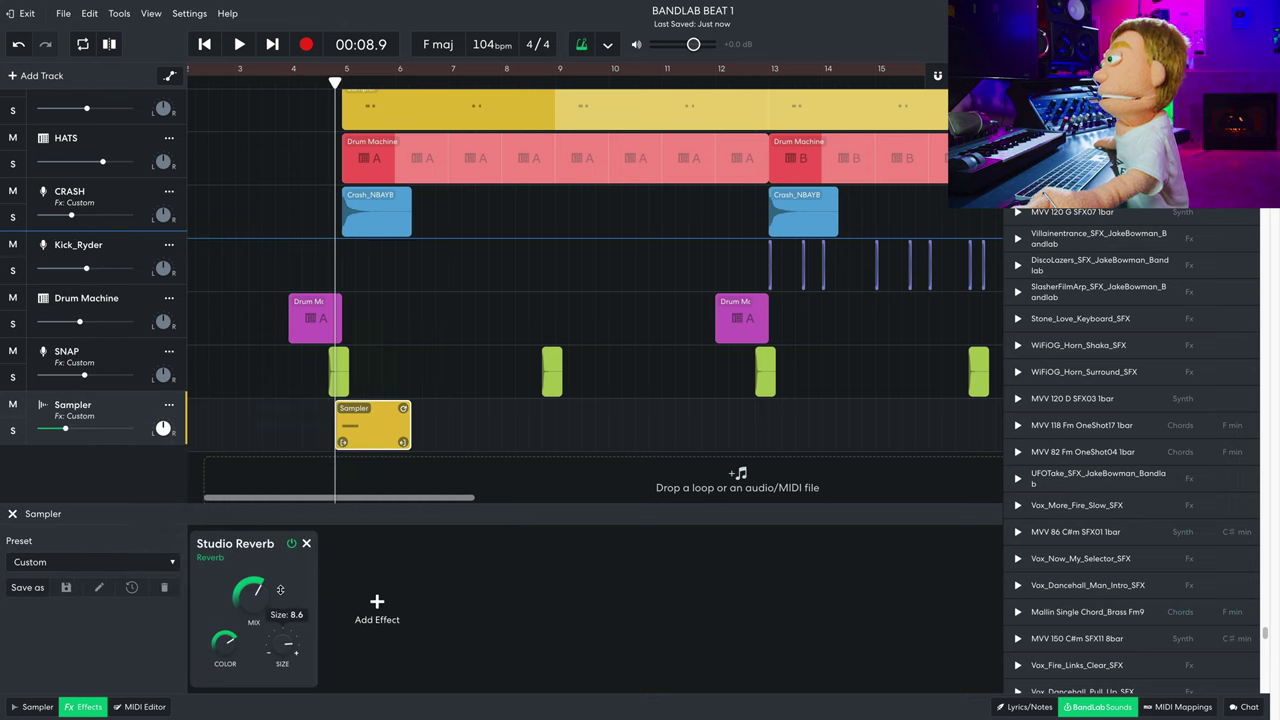
pyautogui.moveTo(65, 428); pyautogui.dragTo(59, 428)
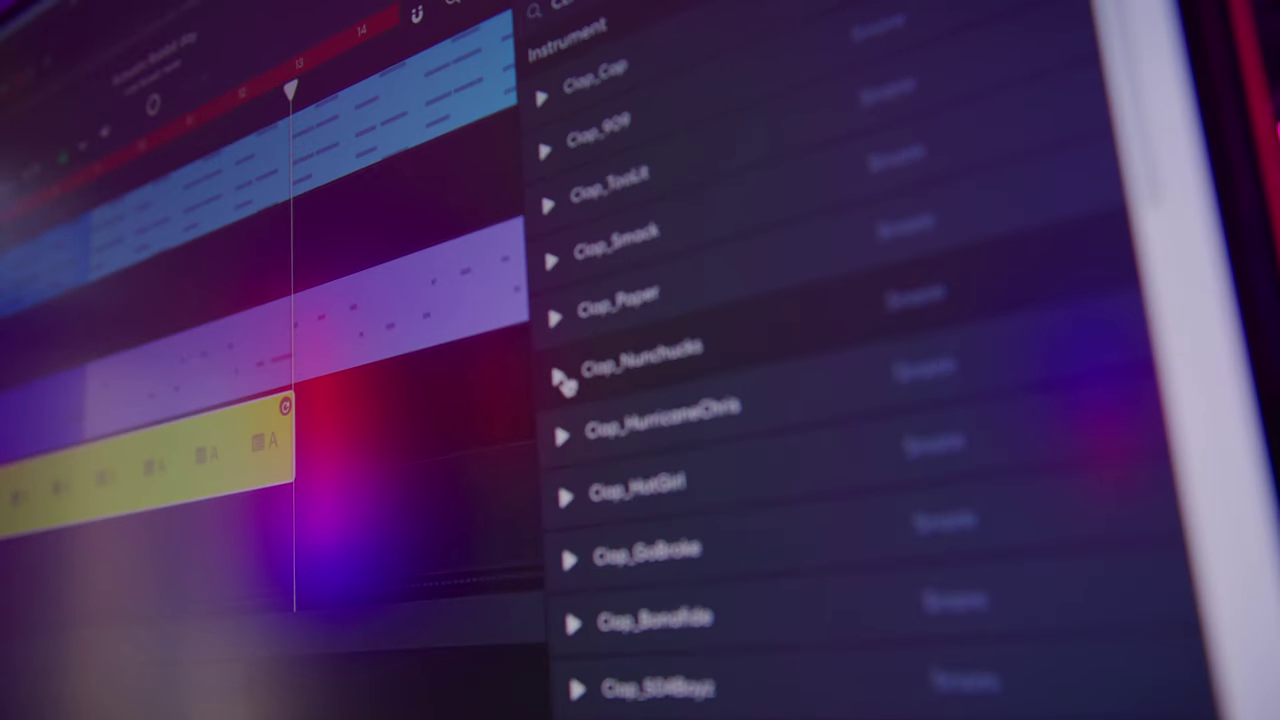
# Preview the clap samples from Clap_Nunchucks through Clap_HotGirl and Clap_GoBroke in the sound library.
pyautogui.click(560, 377)
pyautogui.click(562, 435)
pyautogui.click(565, 497)
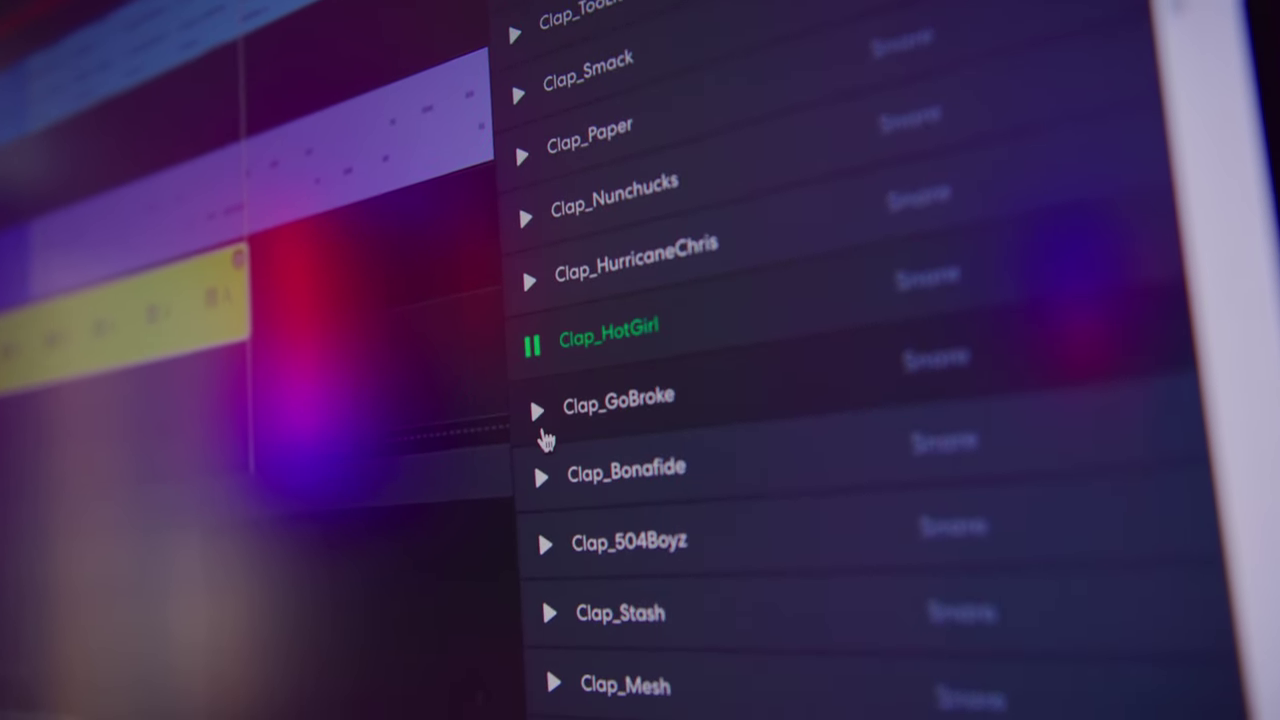
pyautogui.click(543, 436)
pyautogui.click(543, 449)
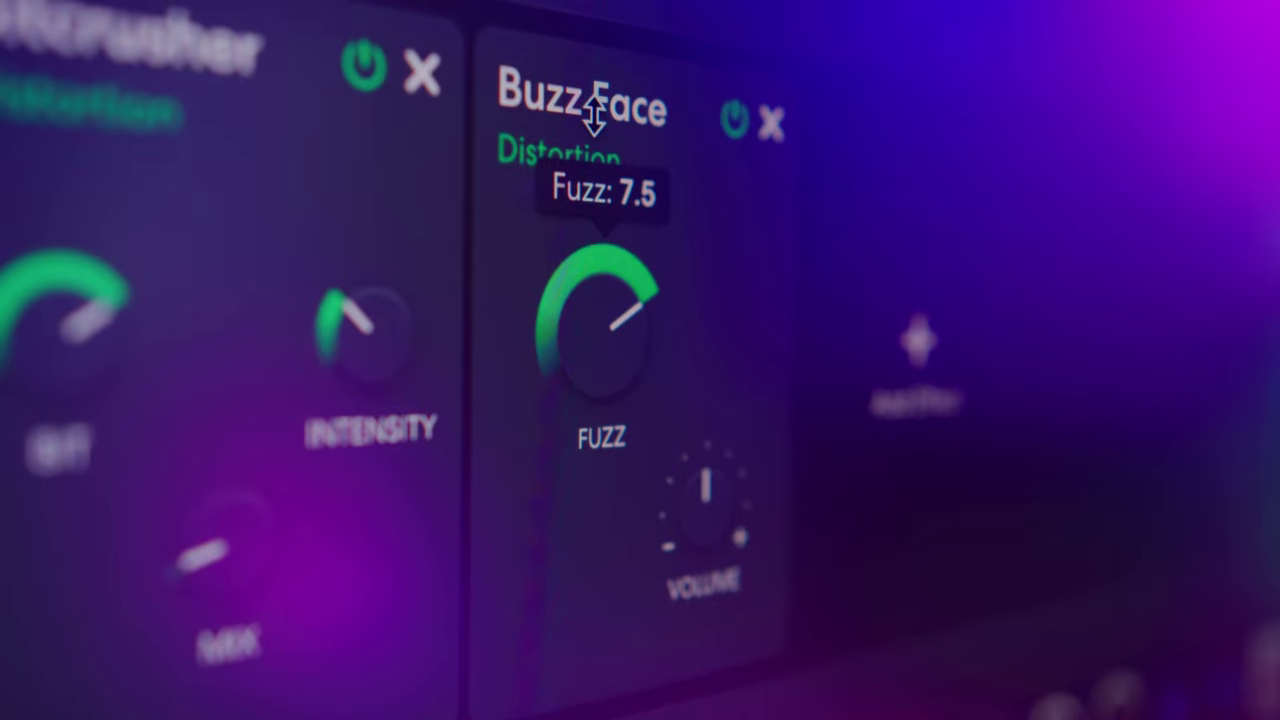
# Reduce the fuzz amount of the Buzz Face distortion to about 5.2.
pyautogui.moveTo(594, 113); pyautogui.dragTo(614, 314)
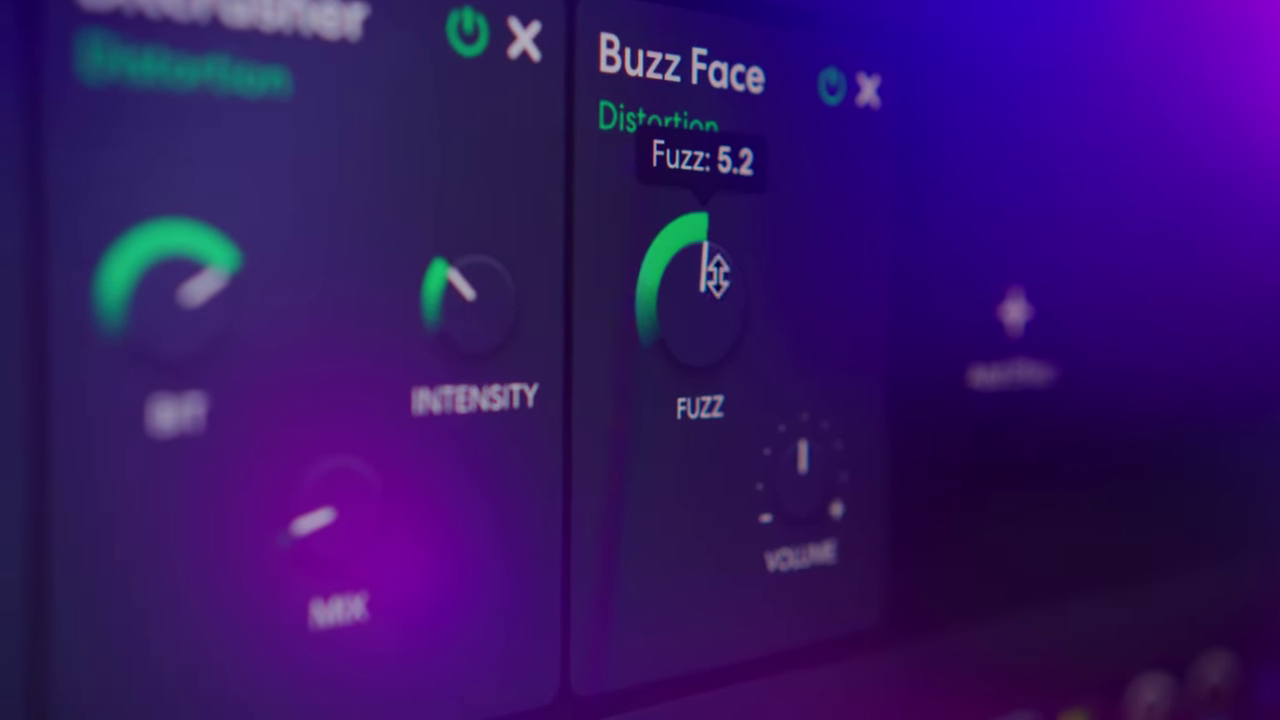